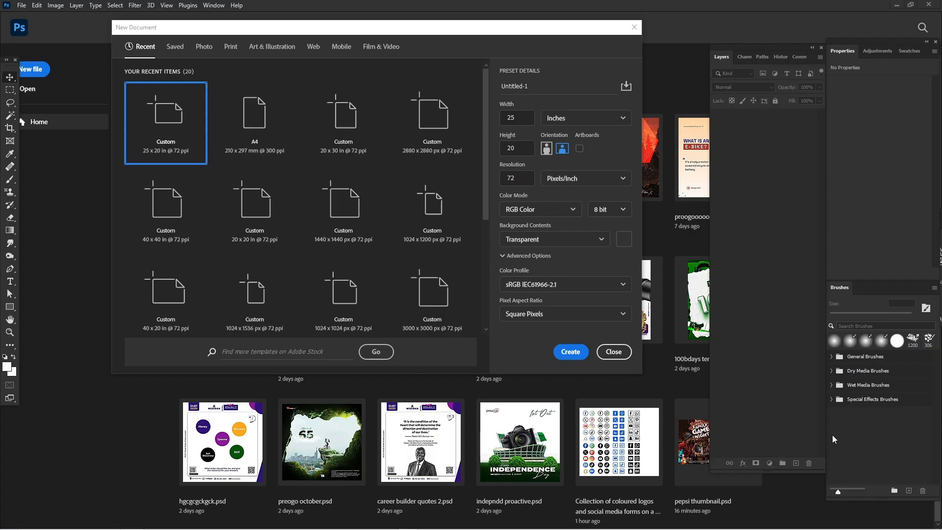
Create a new document from the A4 print preset, 210 x 297 mm at 300 ppi
mouse_move(410, 524)
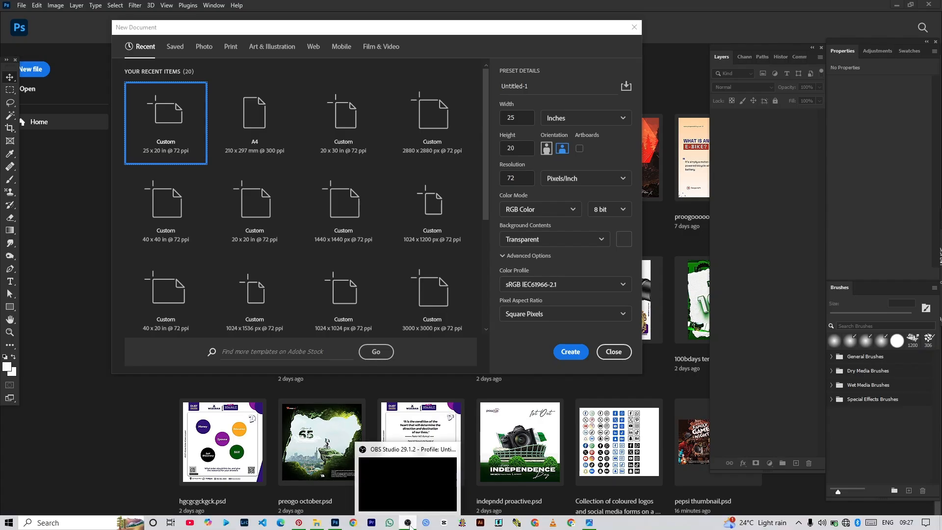
mouse_move(335, 522)
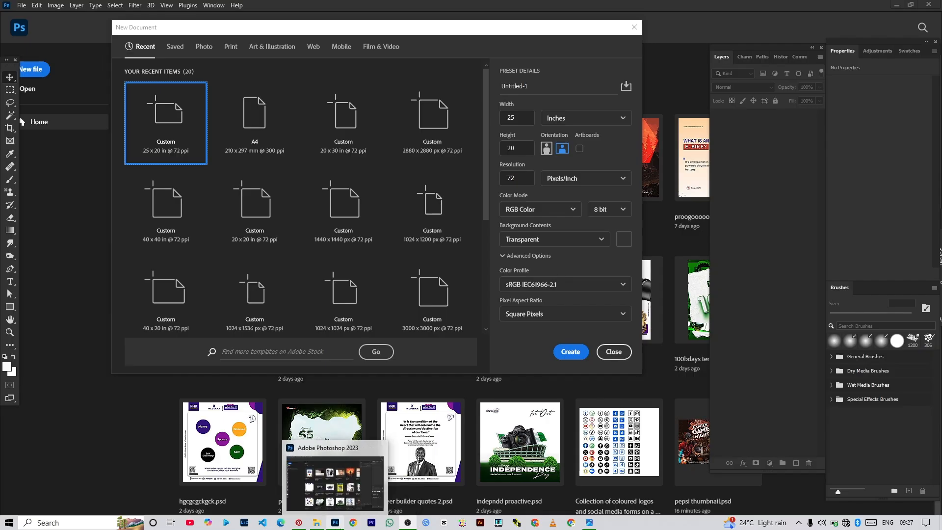
click(335, 523)
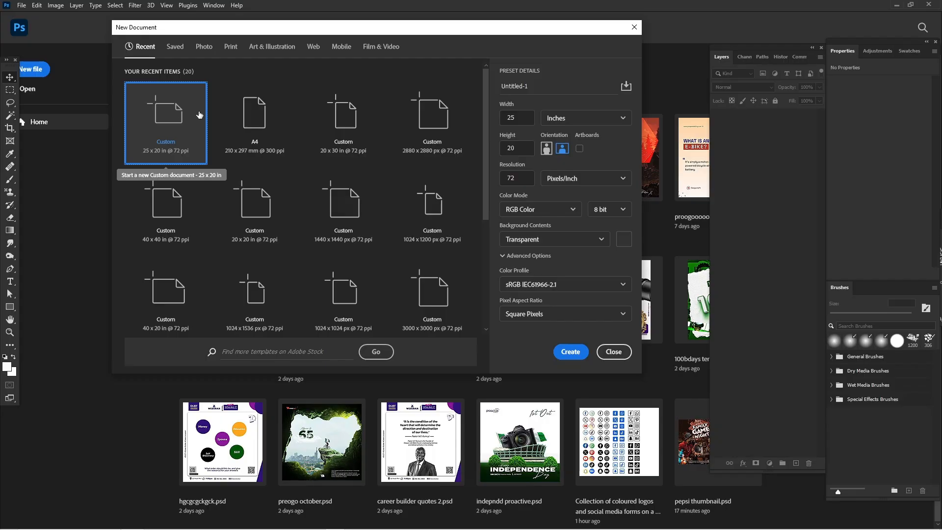
click(226, 49)
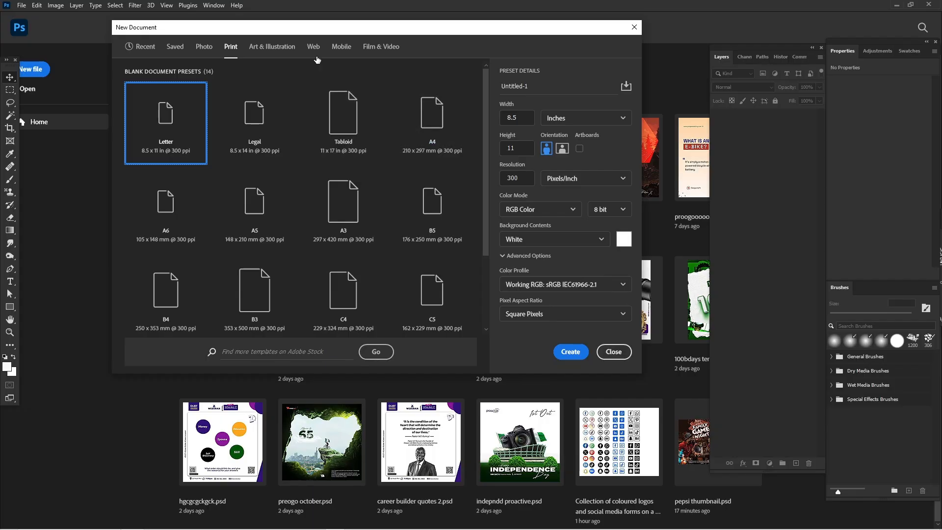
click(446, 137)
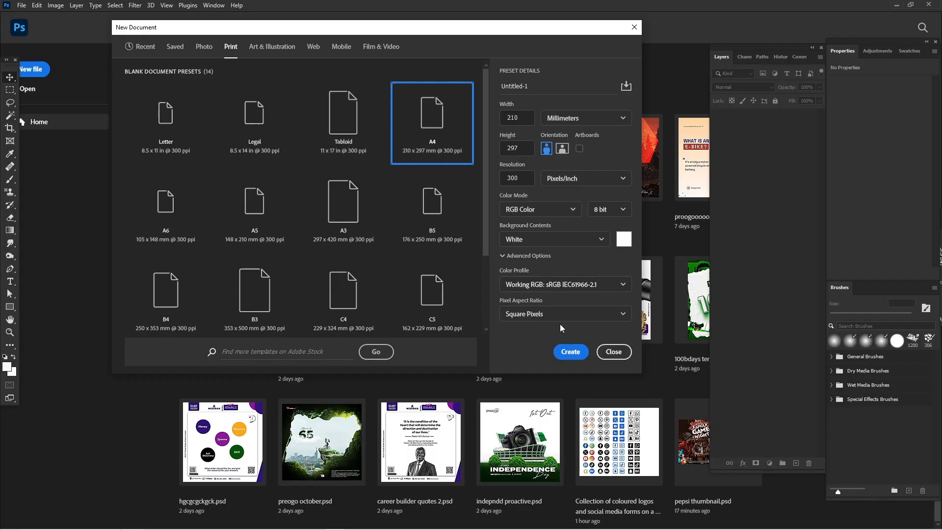
click(572, 352)
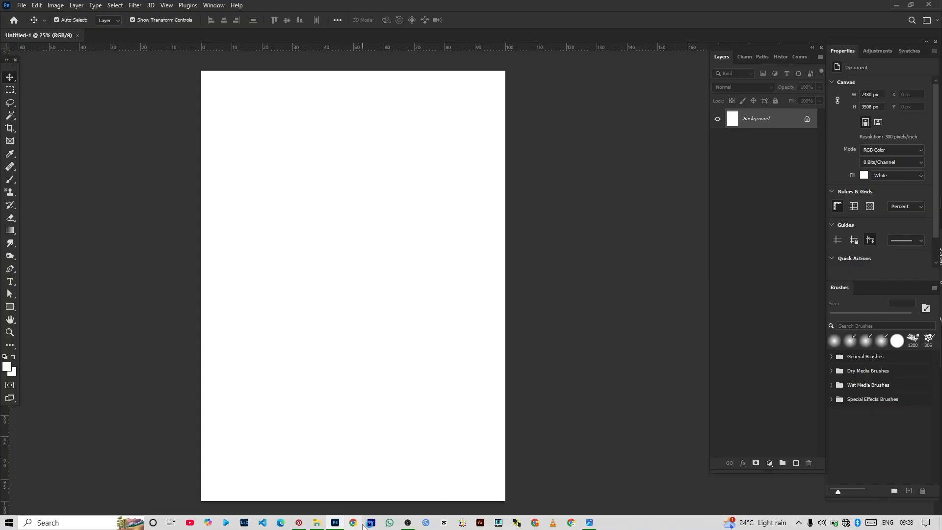
Place the OnSocial Studio logo image from the "on social" folder onto the blank page at its default fit
click(316, 523)
click(218, 122)
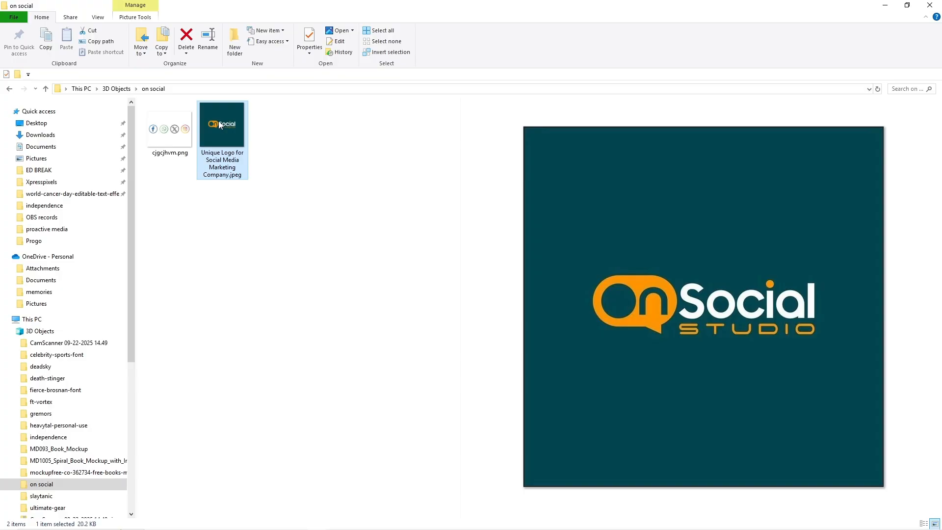
drag(219, 124, 427, 309)
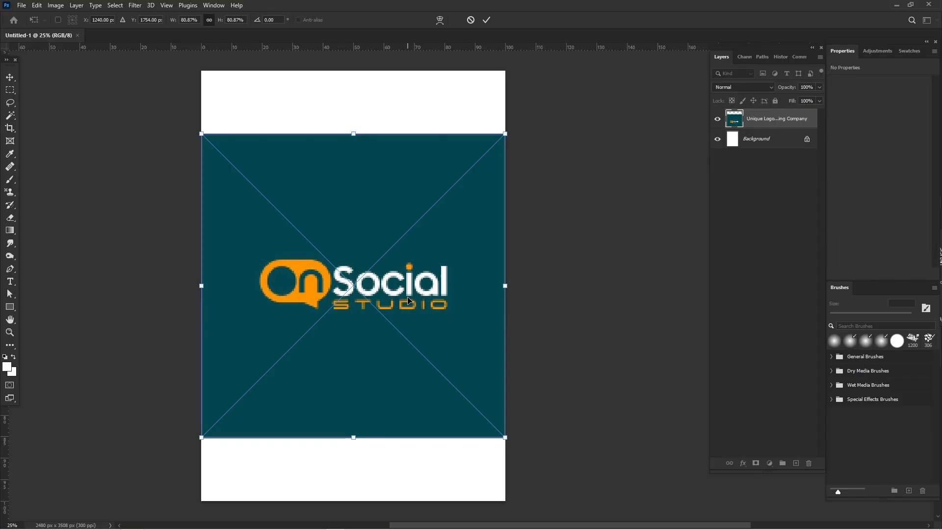
key(Return)
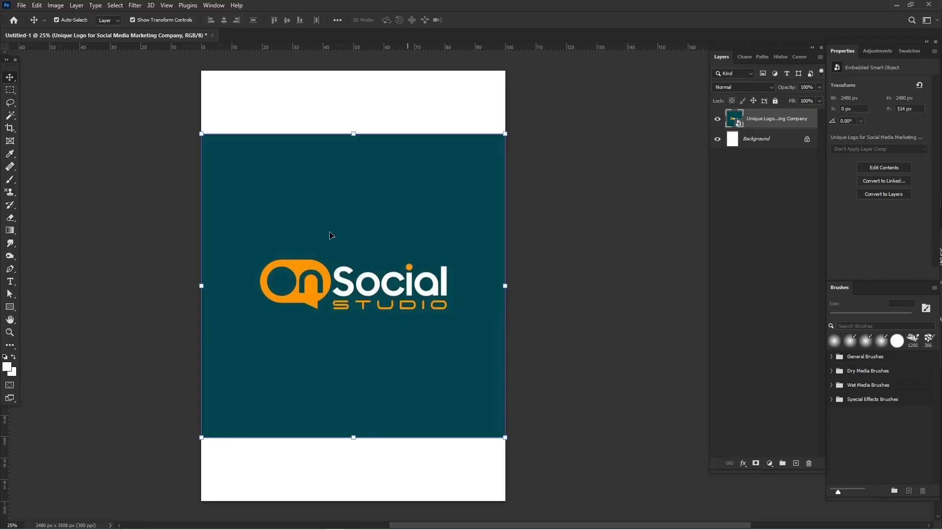
Copy a rectangular area tightly around the OnSocial Studio logo onto its own new layer
click(7, 90)
drag(241, 251, 466, 319)
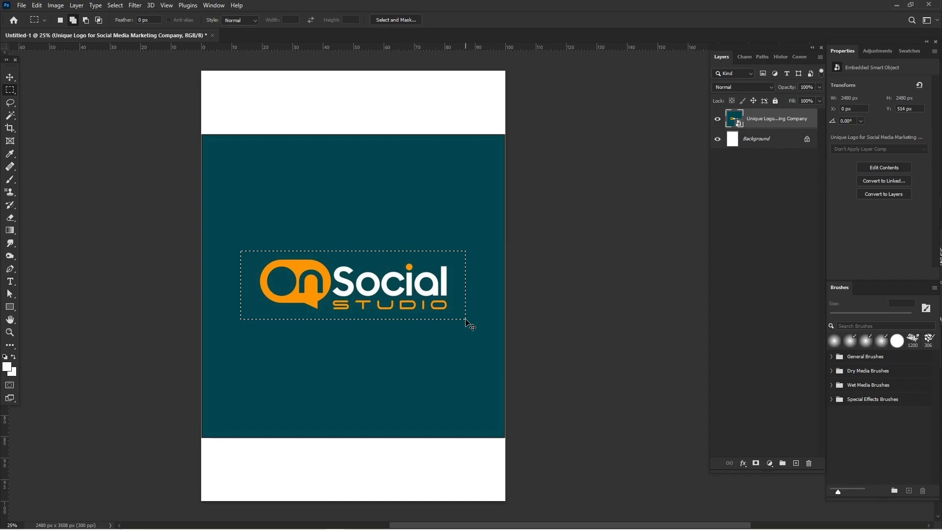
key(ctrl+j)
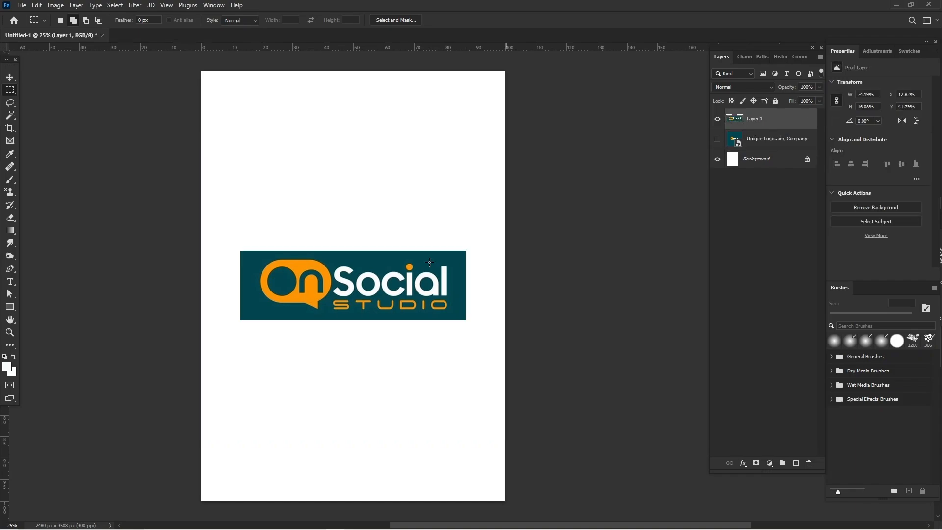
Hide the cropped logo layer so the page is clear for drawing
click(10, 78)
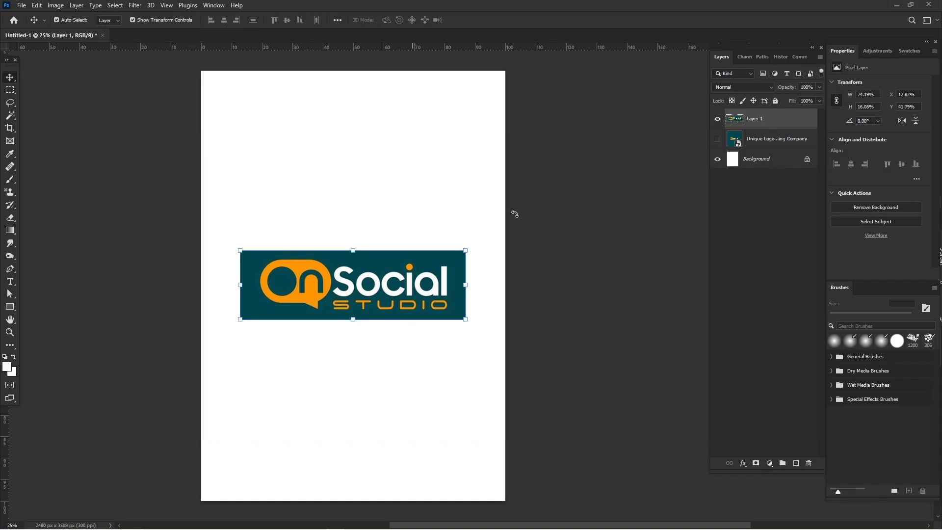
click(783, 143)
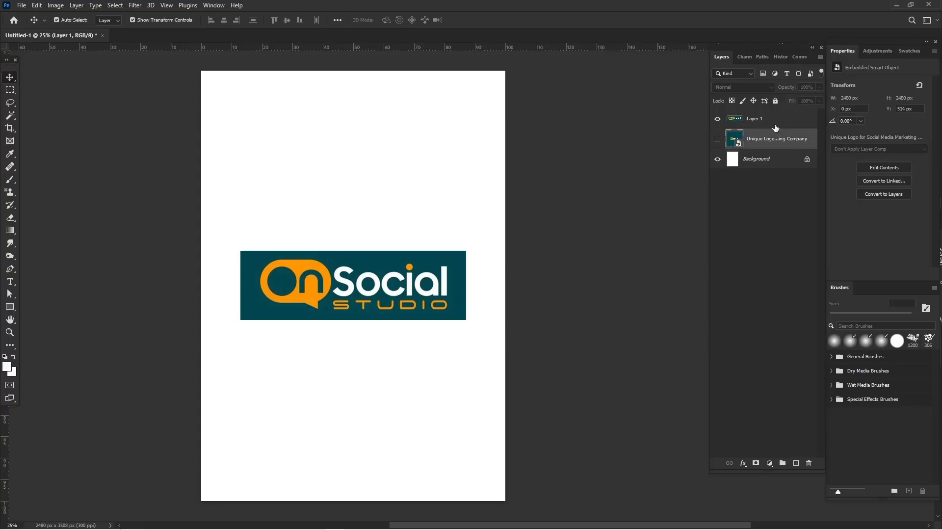
click(432, 274)
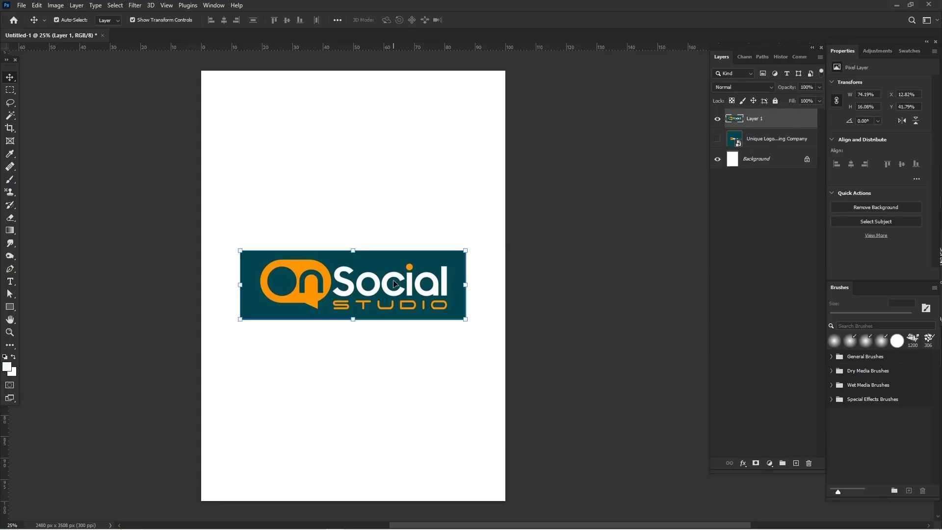
click(715, 125)
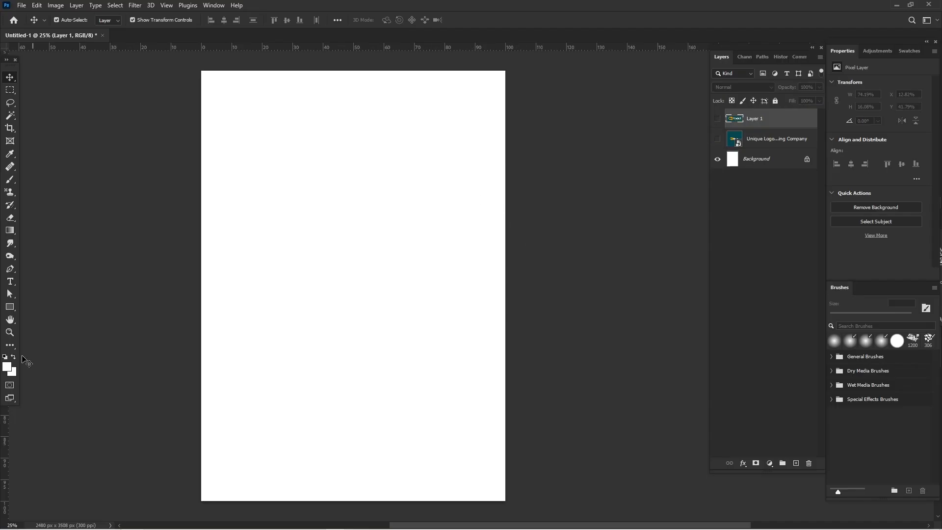
Draw a thin rectangle about 2206 x 98 px, flush with the page's top edge and extending past its right side
click(10, 309)
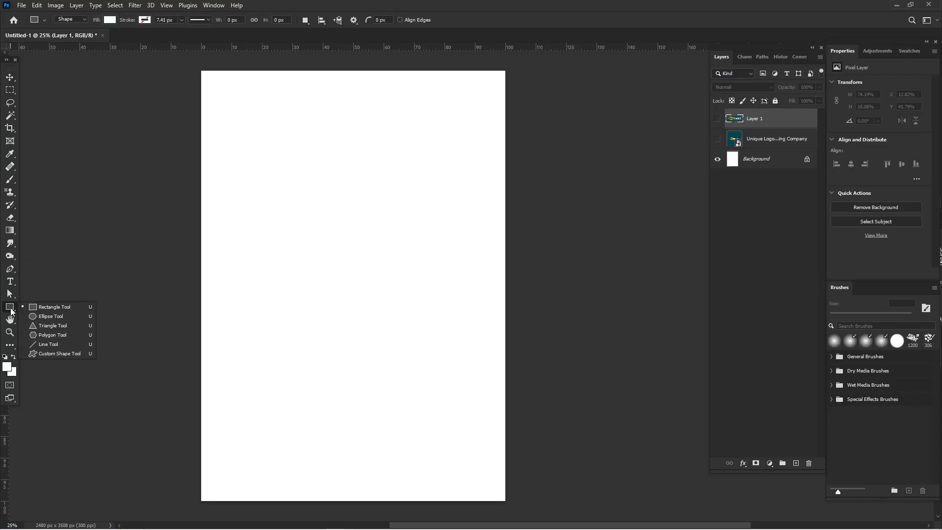
click(10, 309)
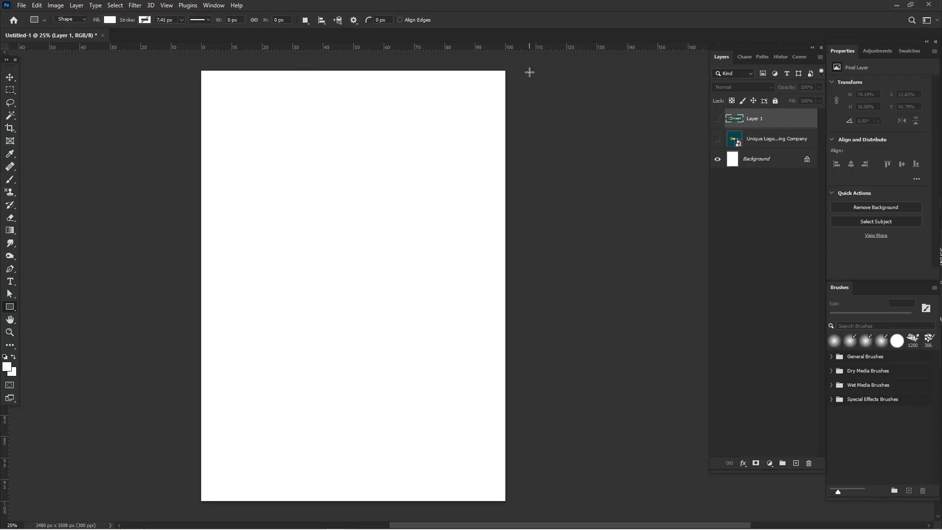
drag(530, 72, 259, 83)
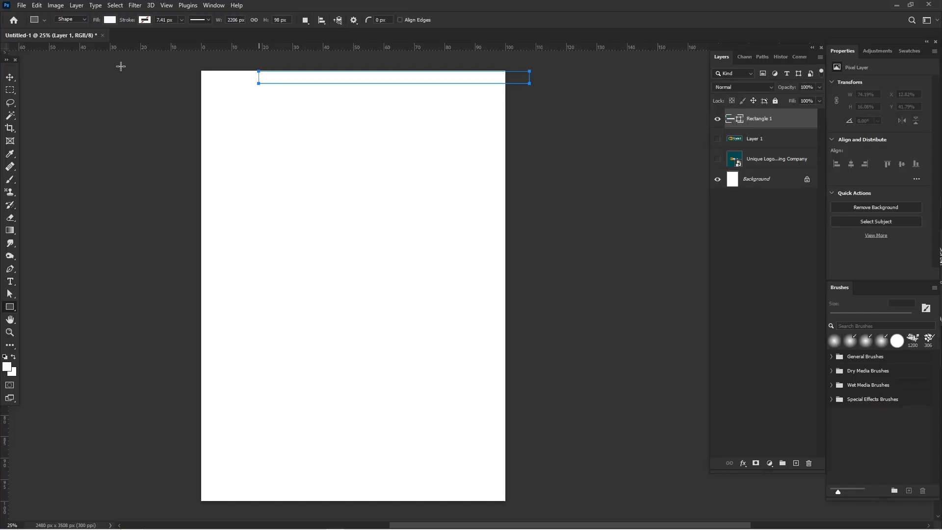
click(10, 78)
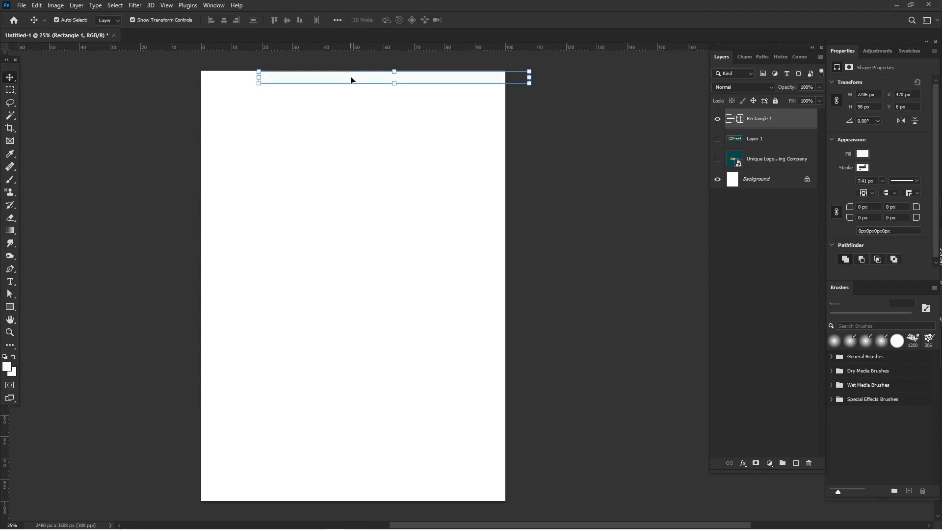
drag(351, 80, 351, 78)
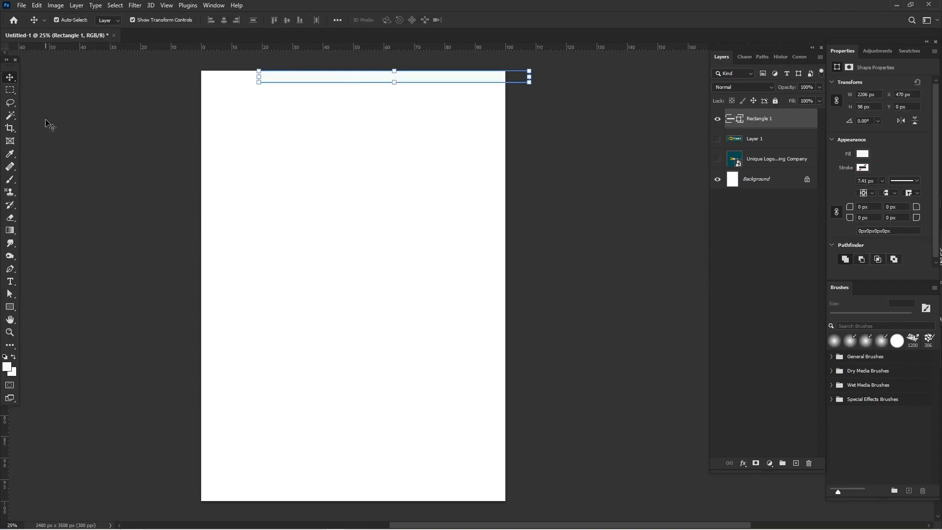
Fill the thin top rectangle with the logo's orange from the recent colors and deselect it
click(863, 154)
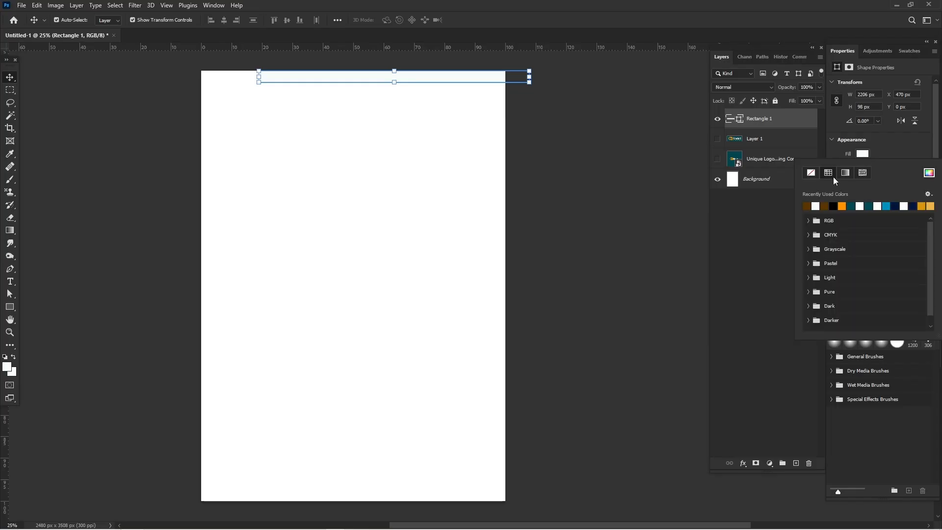
click(842, 207)
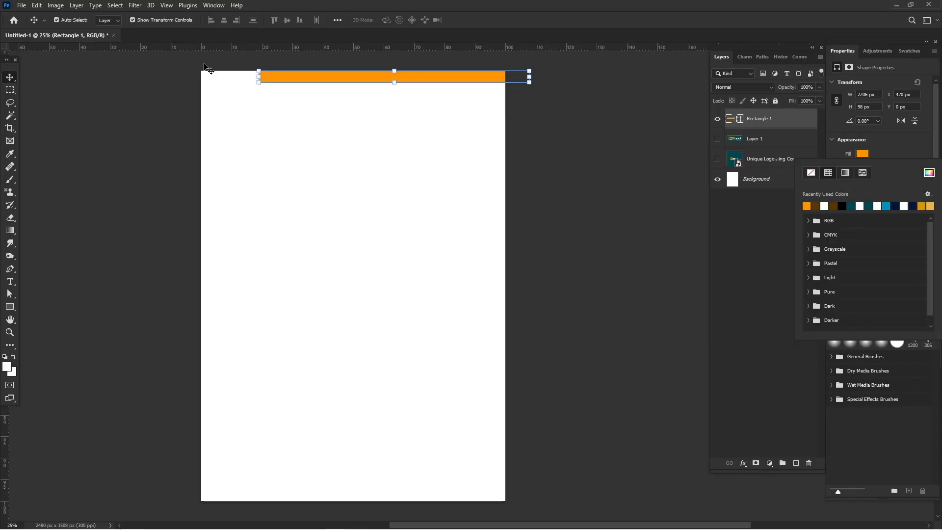
click(90, 118)
click(89, 118)
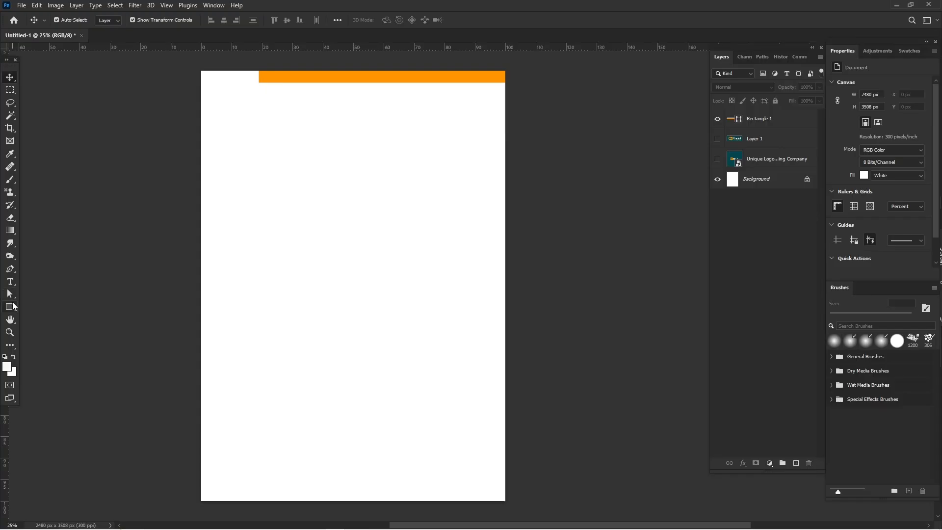
Draw an orange triangle about 1038 x 596 px below the top bar, with corners rounded to 76 px
click(10, 307)
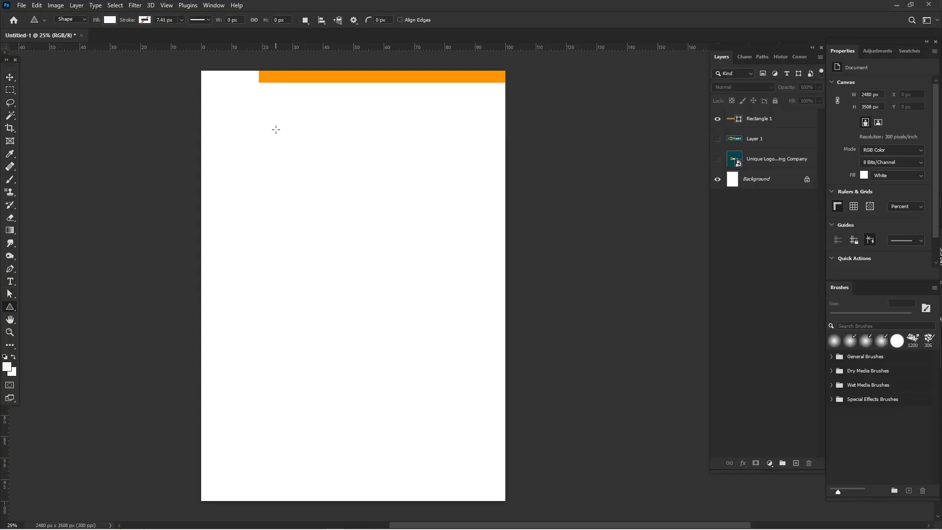
drag(276, 130, 403, 202)
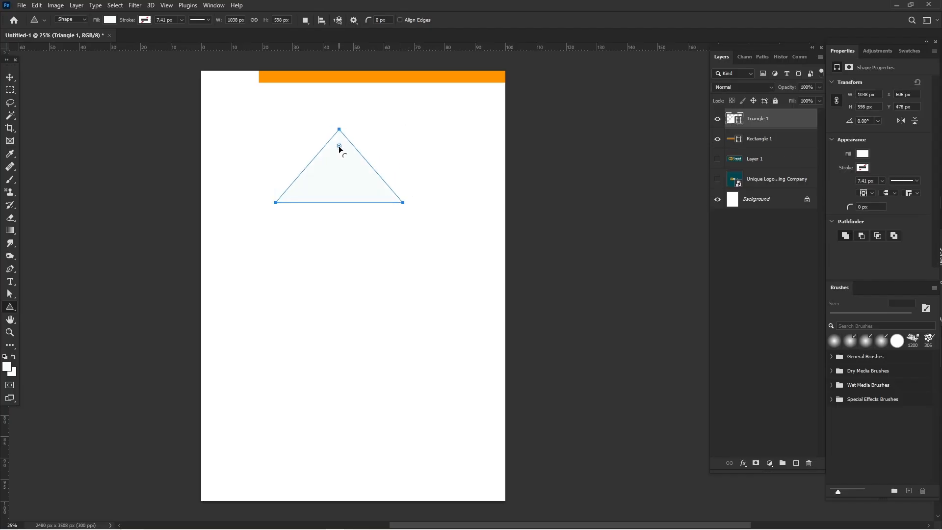
drag(339, 147, 340, 144)
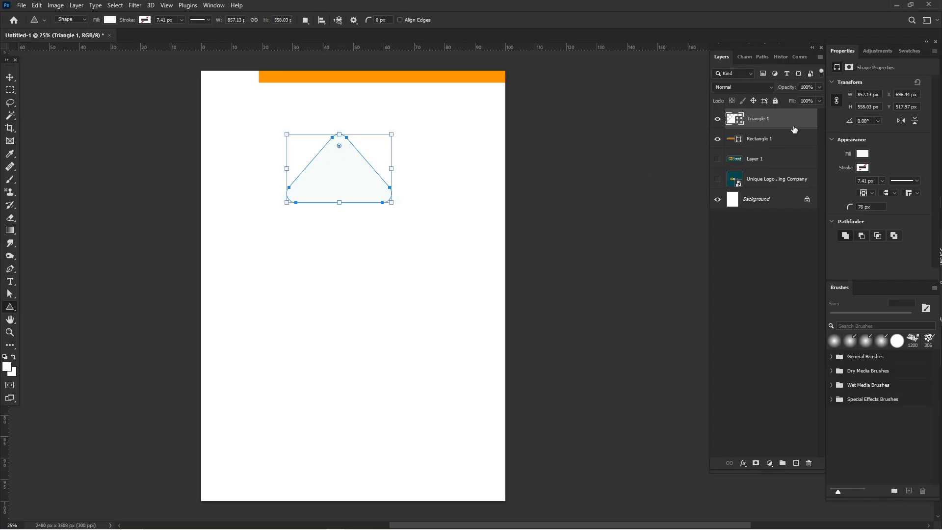
click(862, 153)
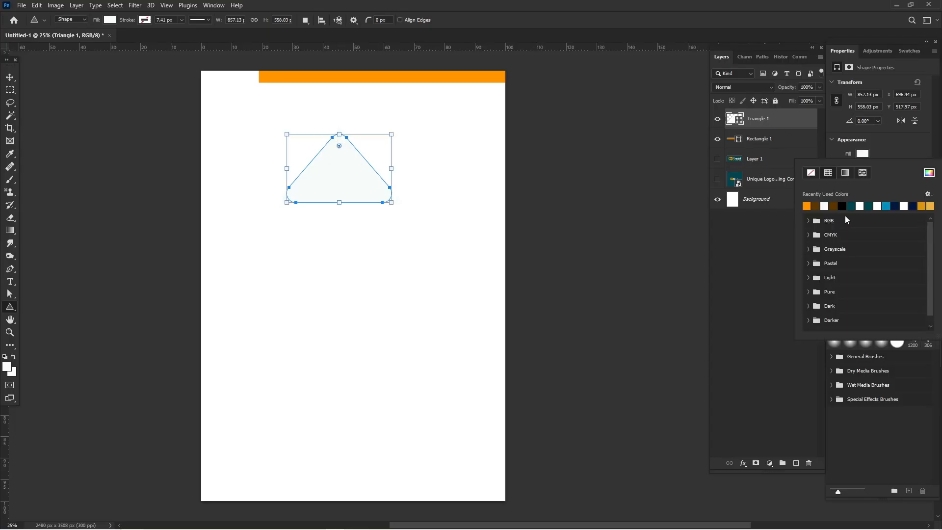
click(806, 205)
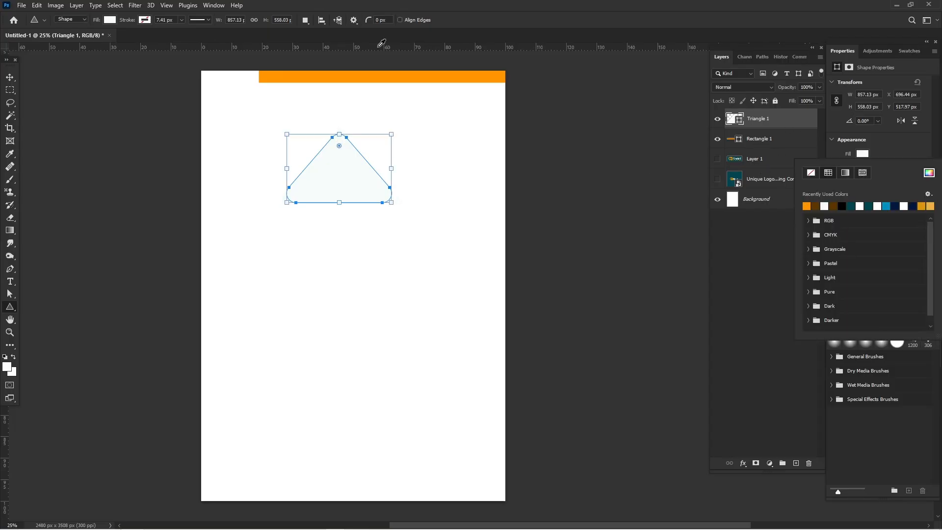
Rotate the triangle 180° and enlarge it to about 1126 x 624 px over the page's top-left corner
click(6, 78)
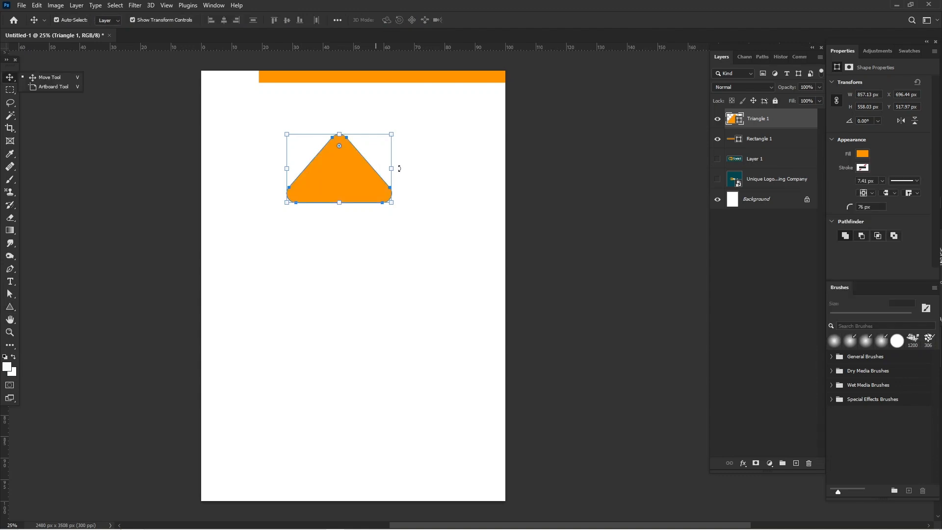
drag(399, 168, 291, 169)
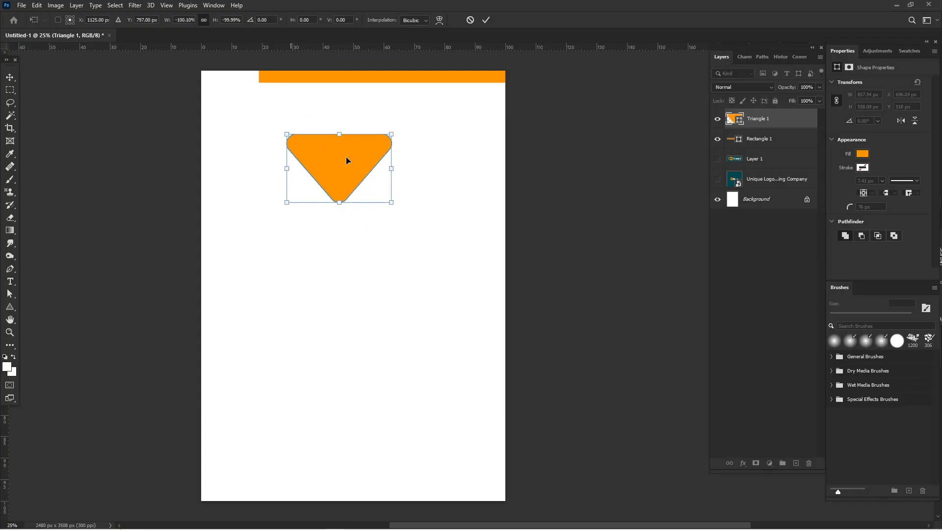
drag(346, 157, 230, 74)
drag(287, 82, 314, 81)
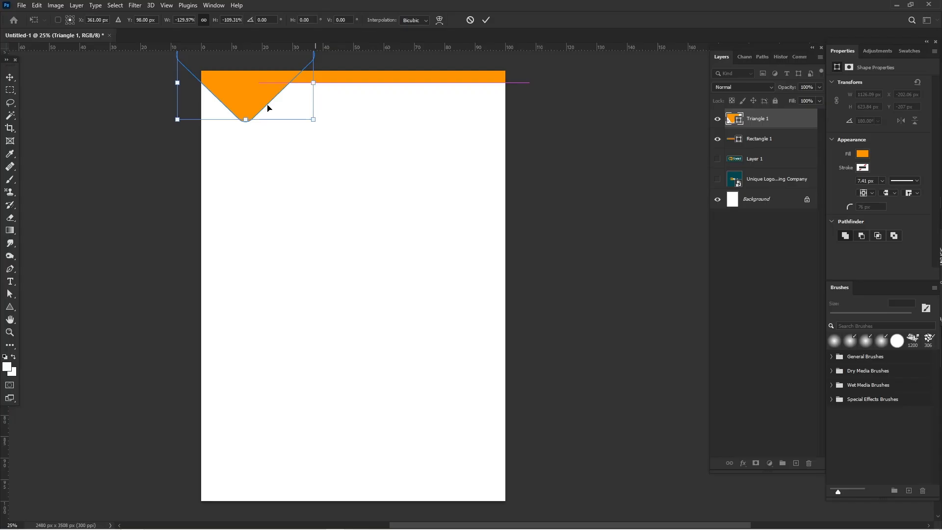
key(Return)
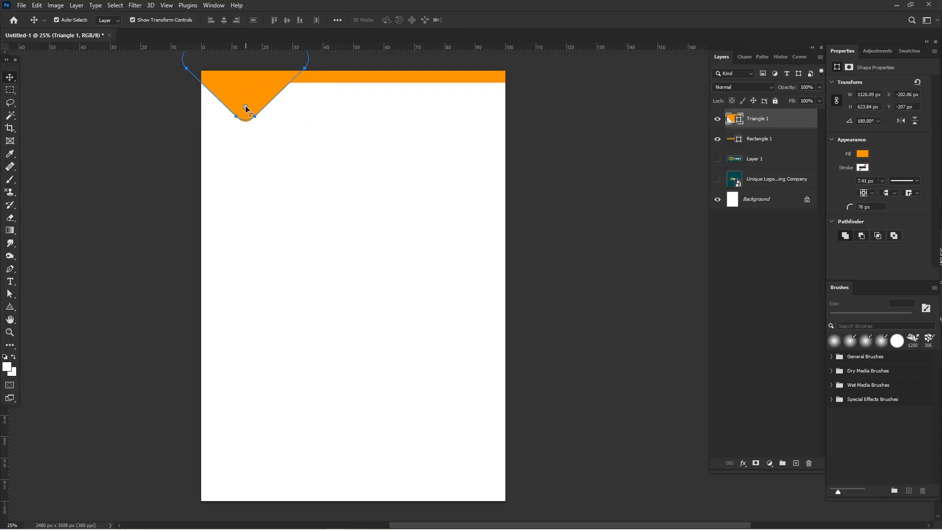
Round the inverted triangle's corners to 115 px and fill it with the dark teal from the recent colors
drag(246, 106, 250, 124)
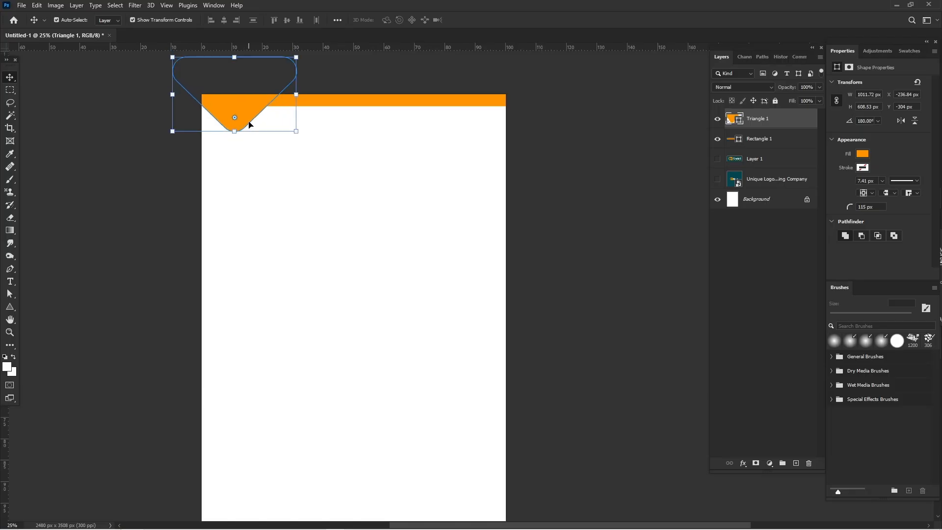
click(862, 155)
click(851, 206)
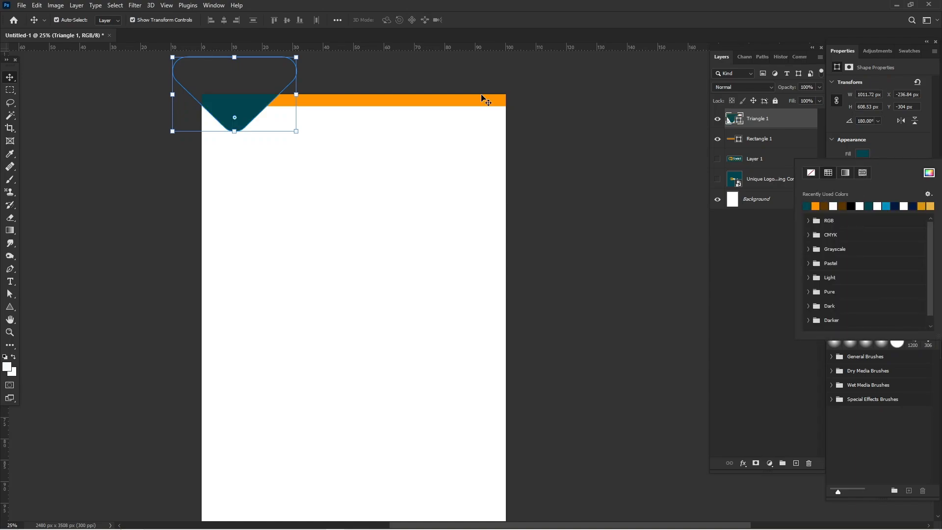
click(92, 99)
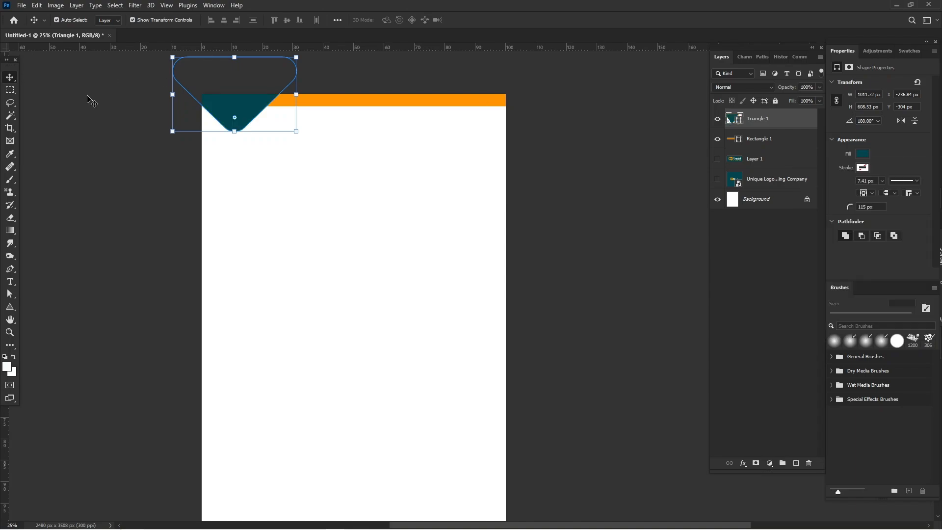
Fill the thin orange top bar with the dark teal from the recent colors and deselect it
click(355, 101)
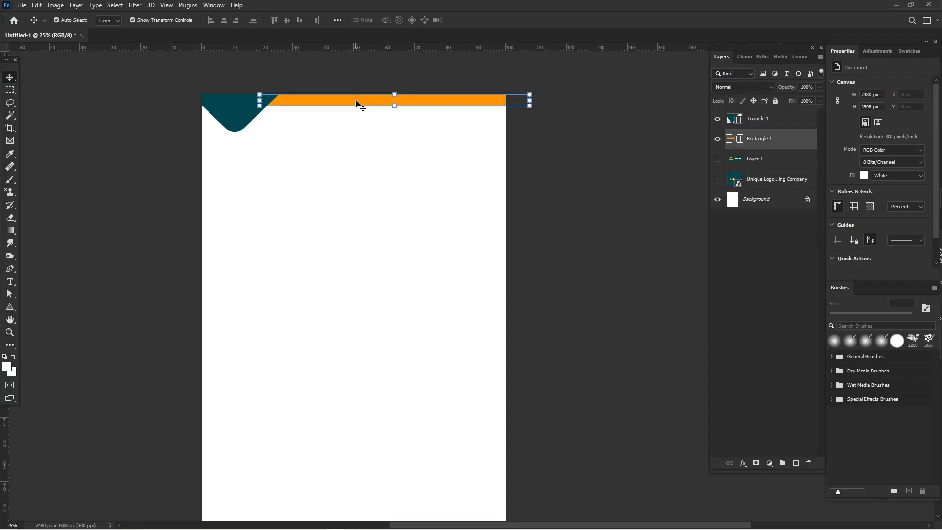
click(862, 154)
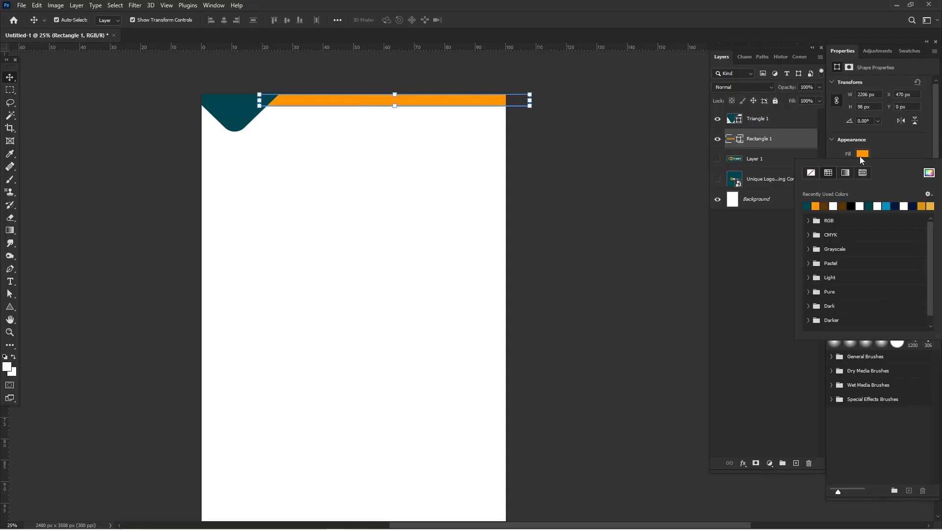
click(235, 110)
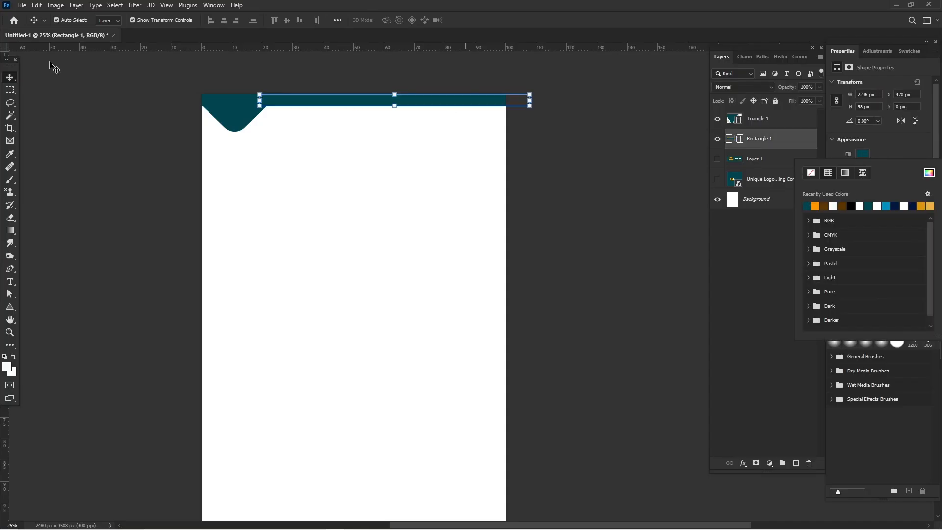
key(Return)
click(536, 179)
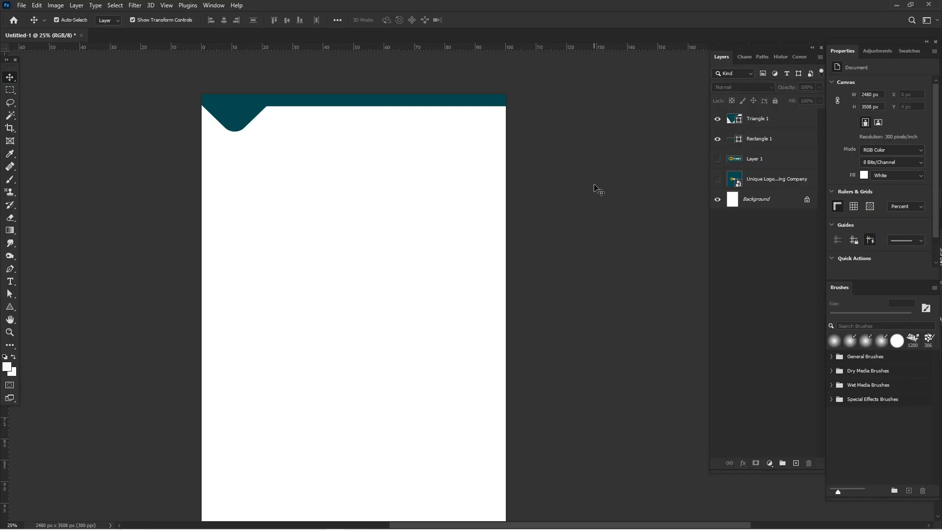
click(466, 104)
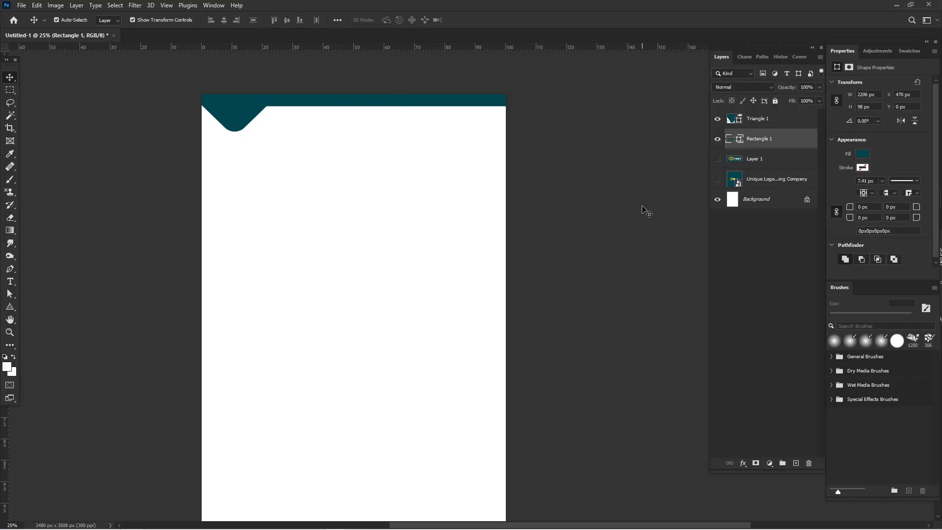
Draw a rectangle about 2527 x 270 px just below the teal top bar and fill it with the logo's orange
key(u)
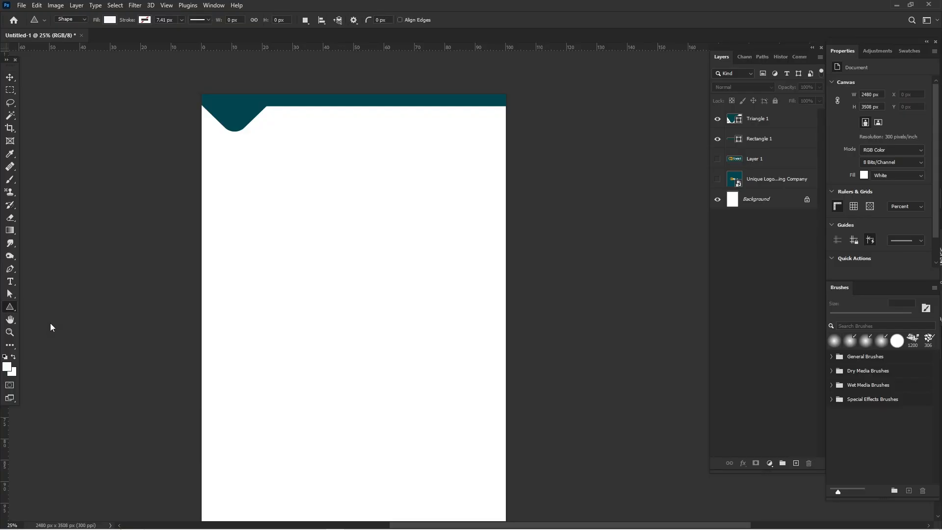
right_click(10, 307)
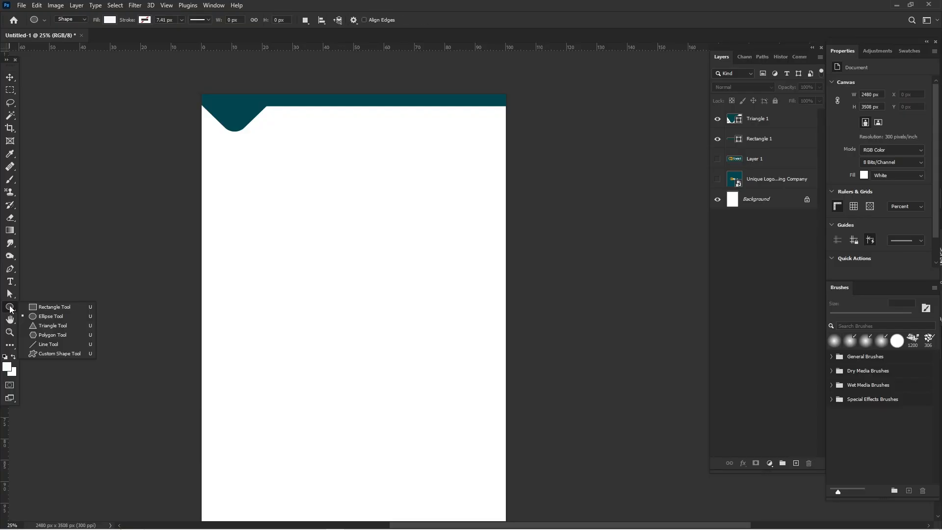
click(49, 306)
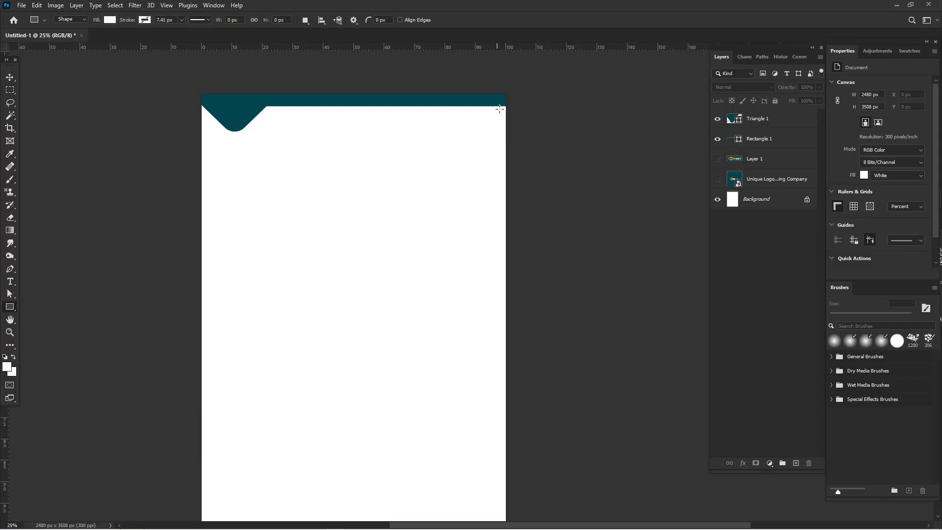
drag(536, 115, 226, 148)
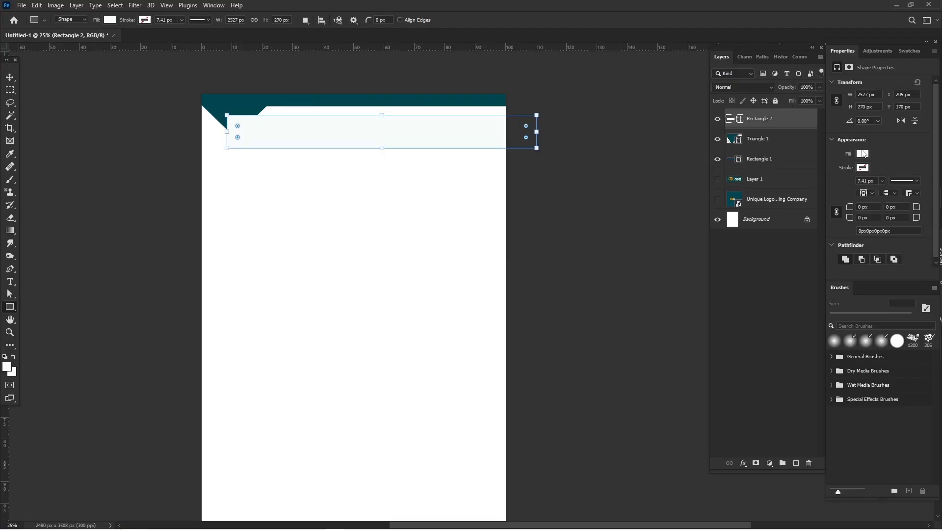
click(863, 154)
click(816, 206)
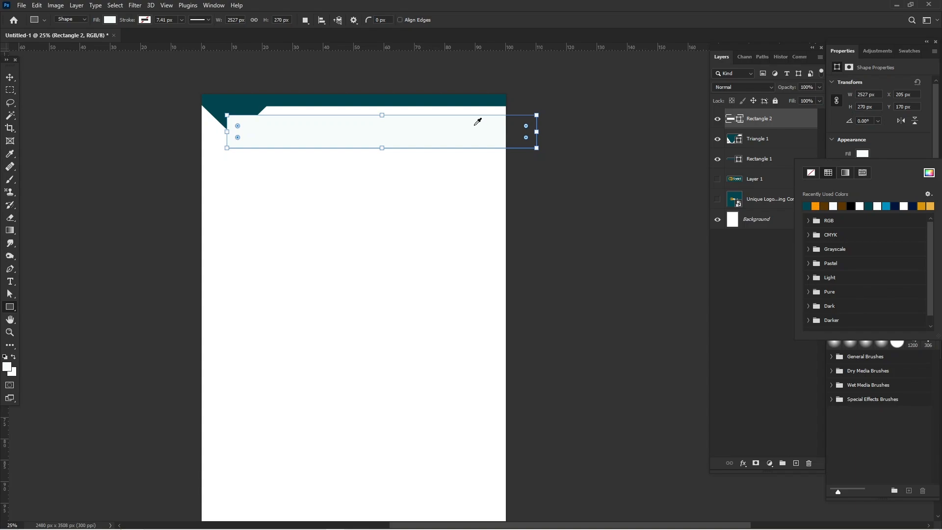
Move the orange rectangle up to the page's top edge and place its layer beneath the teal triangle and thin teal bar
key(v)
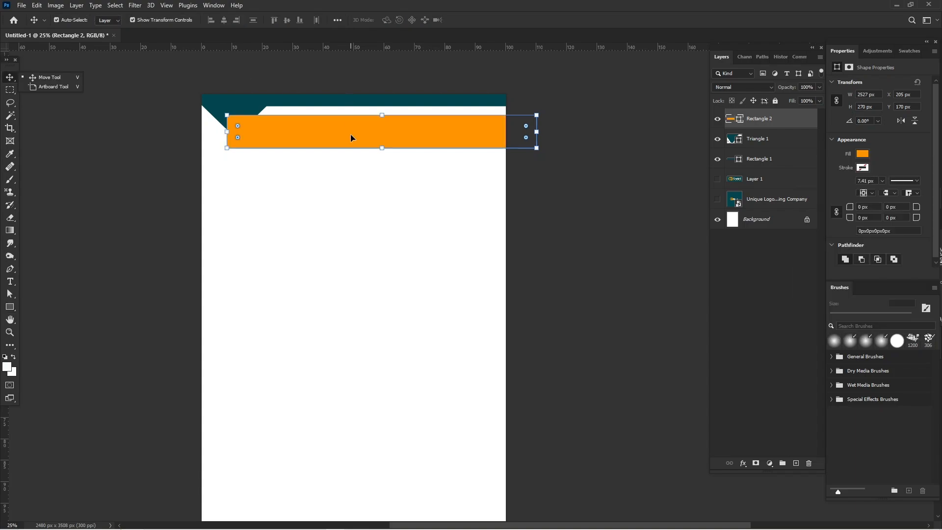
drag(350, 134, 353, 118)
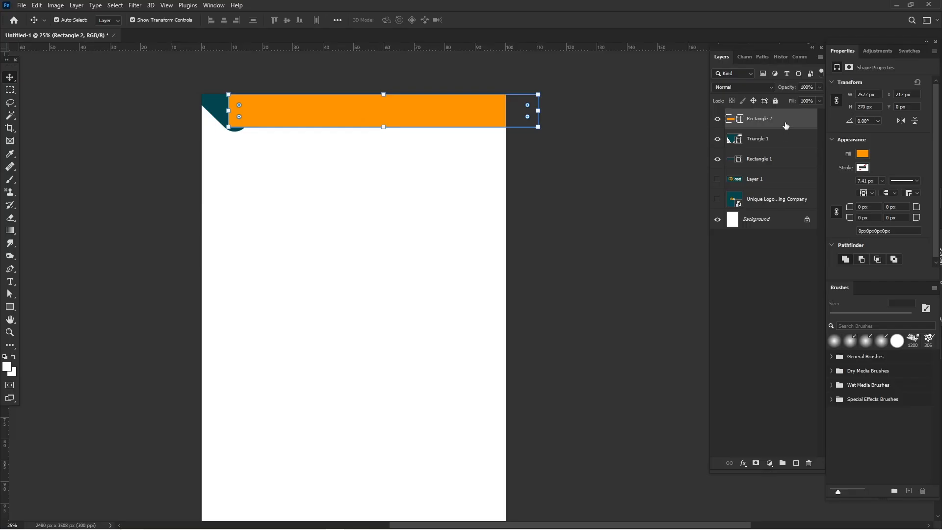
drag(785, 124, 782, 144)
click(617, 144)
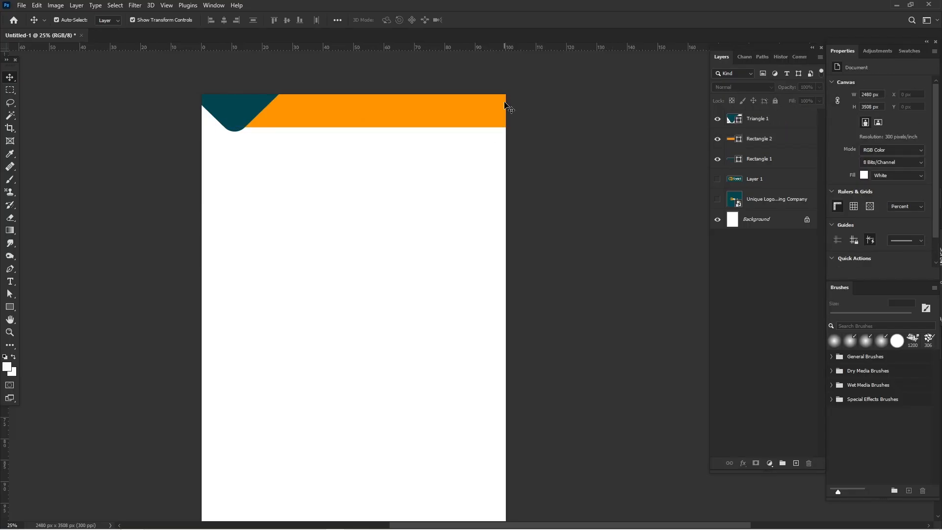
click(471, 114)
drag(798, 141, 797, 169)
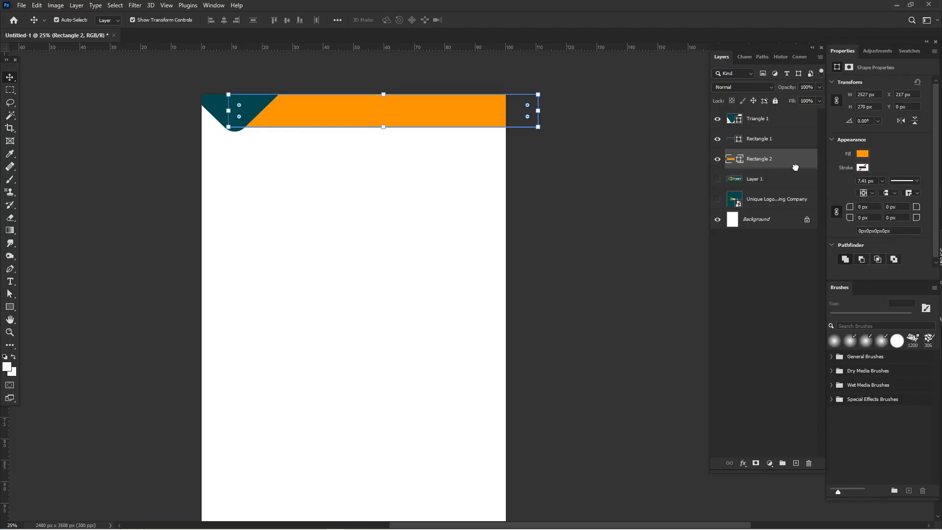
key(ctrl+h)
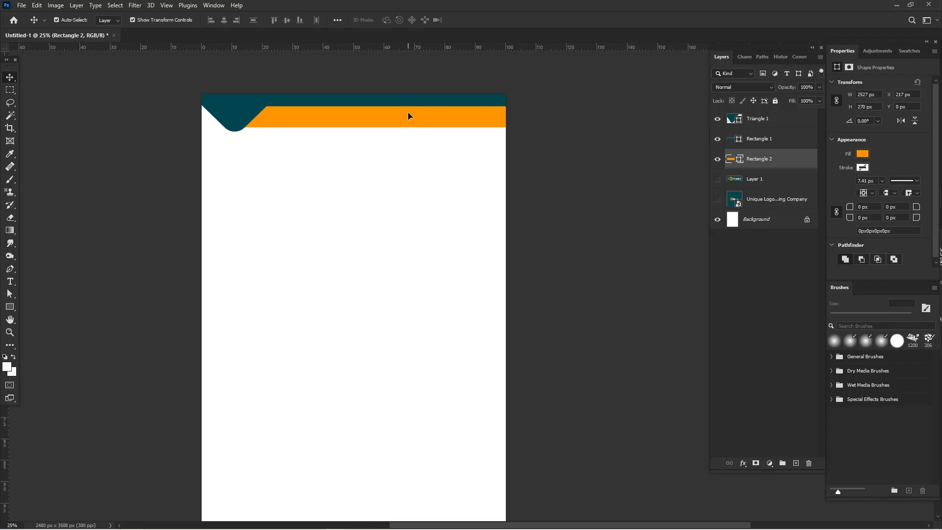
drag(408, 116, 408, 115)
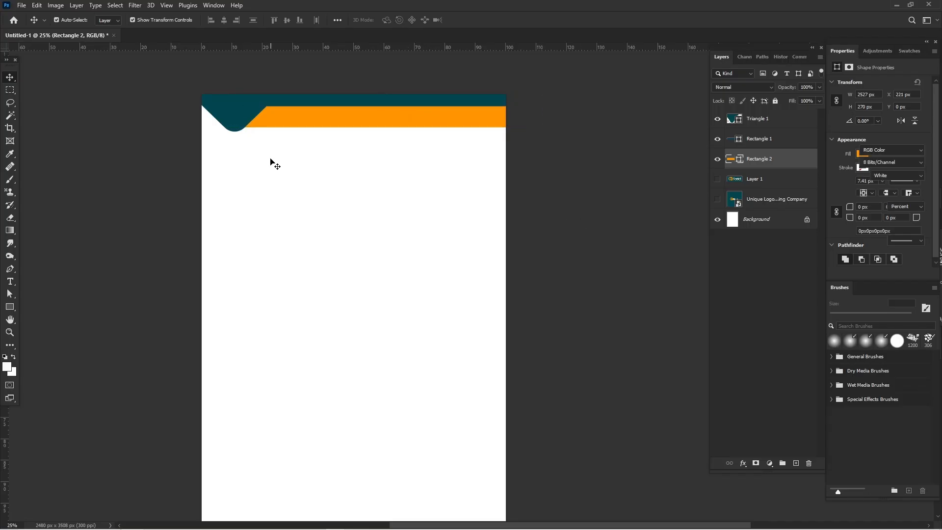
Duplicate the teal triangle about 49 px lower, beneath the thin teal bar in the layer order, and fill the copy with orange
click(239, 107)
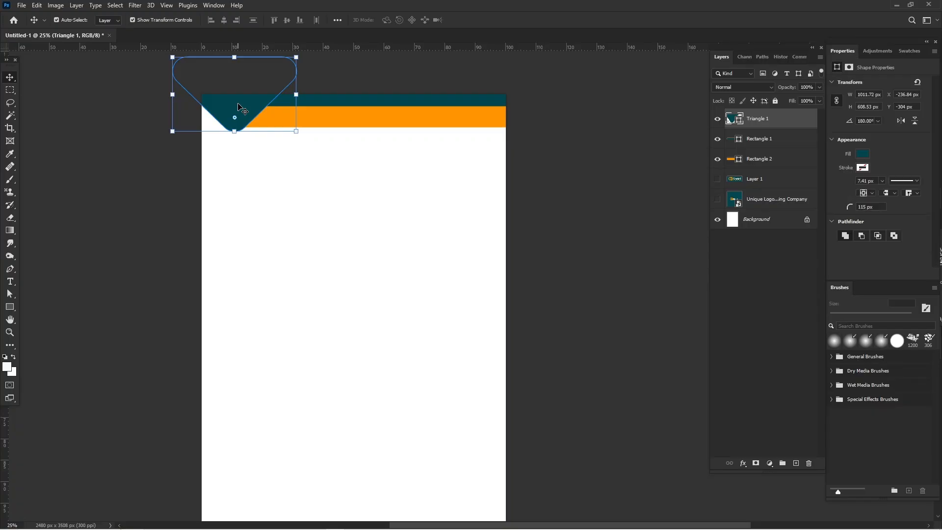
drag(237, 103, 239, 114)
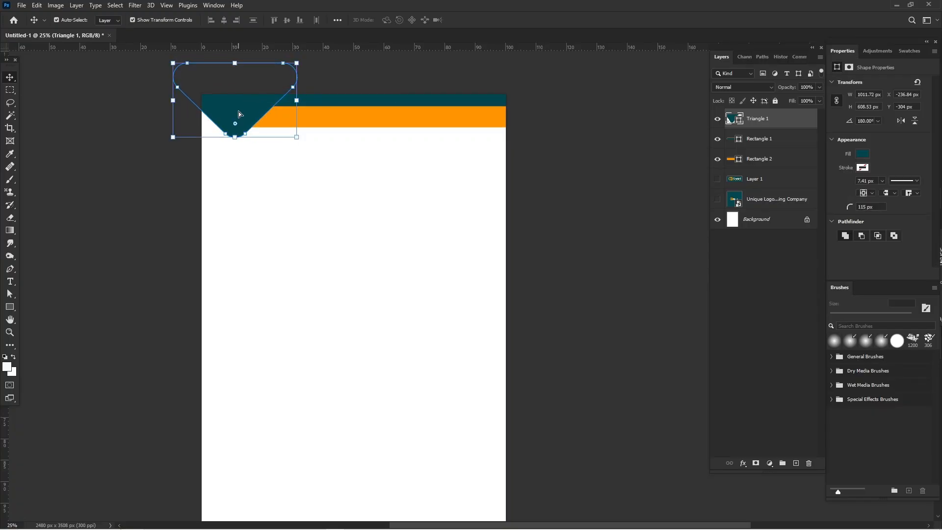
key(ctrl+j)
drag(765, 119, 774, 161)
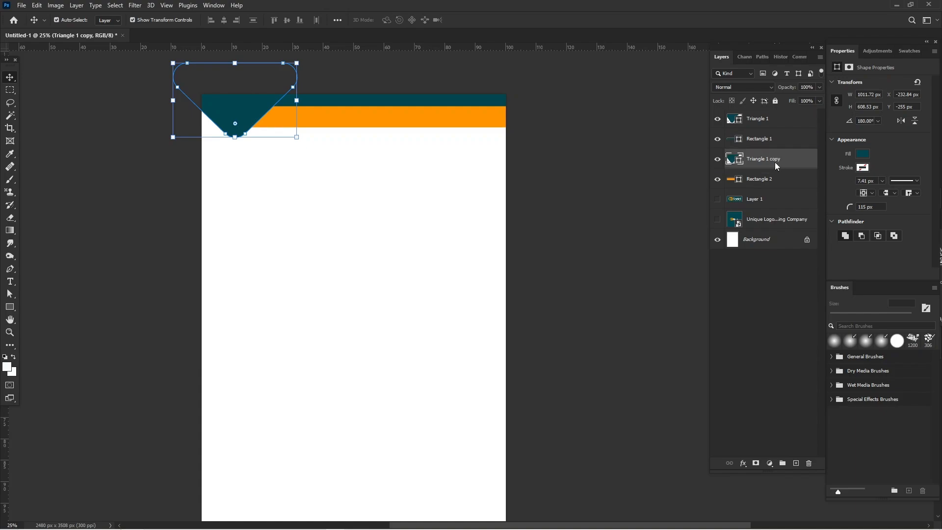
click(862, 153)
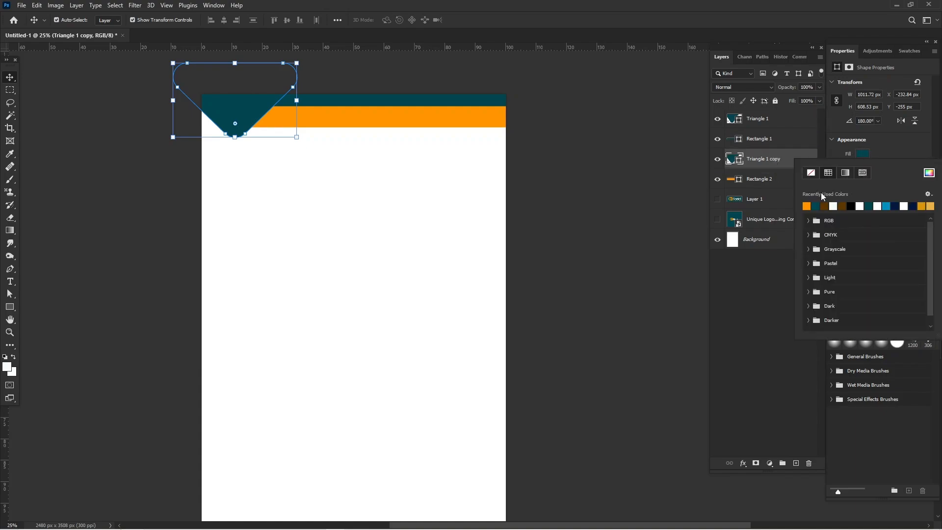
click(808, 207)
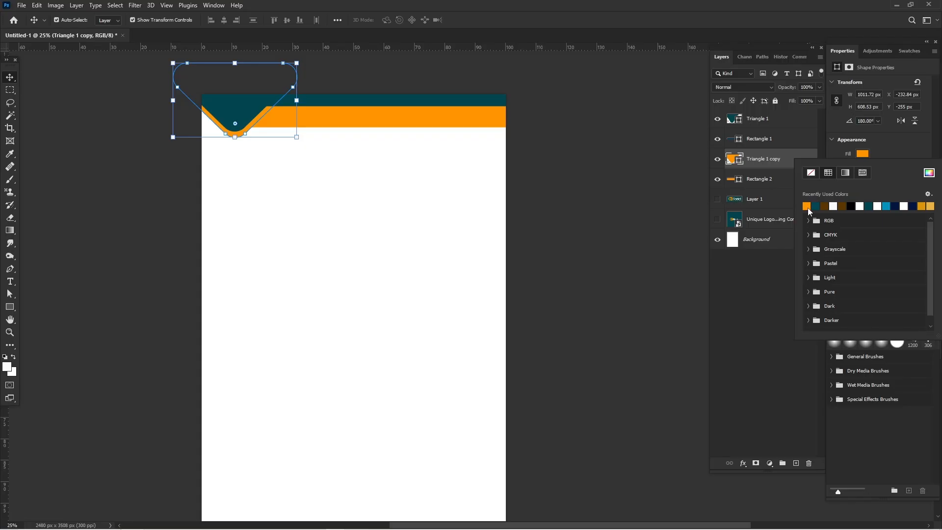
Examine the color codes of the brand orange and the dark teal using the triangle copy's fill
click(929, 174)
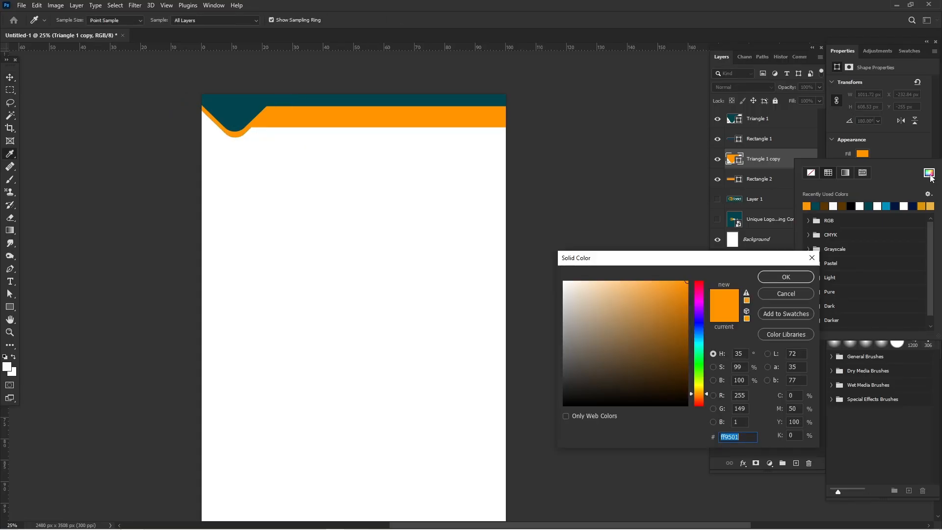
click(804, 277)
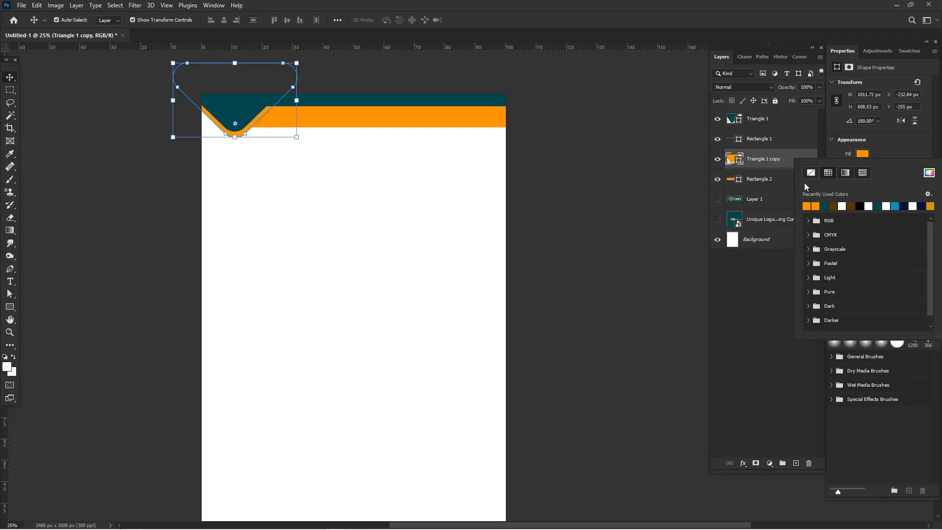
click(830, 206)
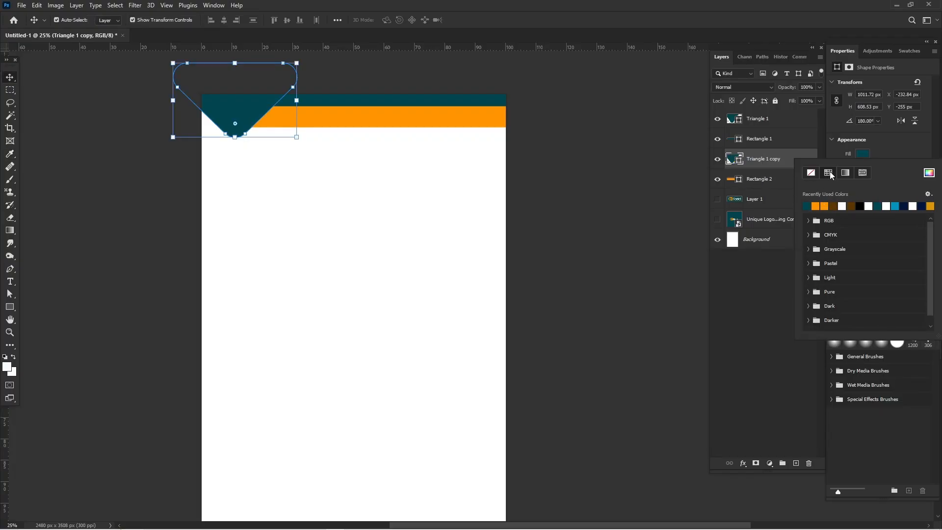
click(935, 176)
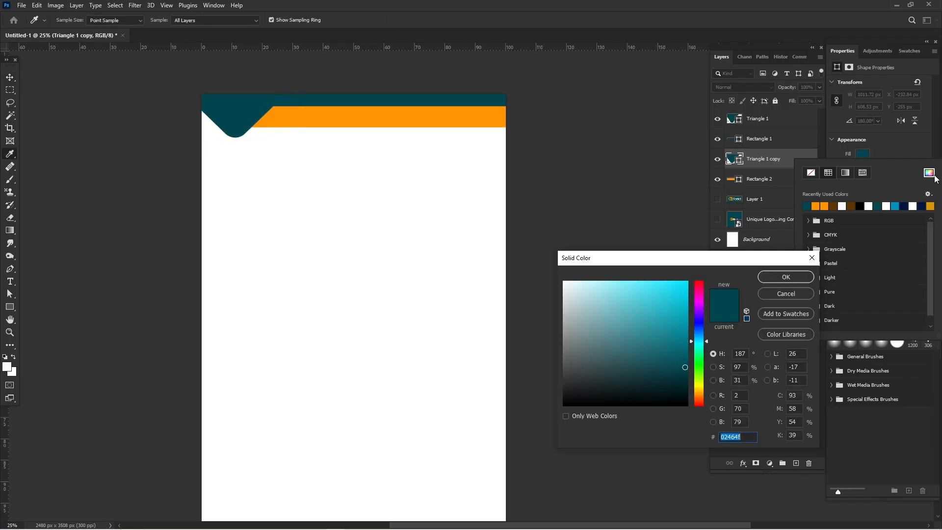
click(795, 290)
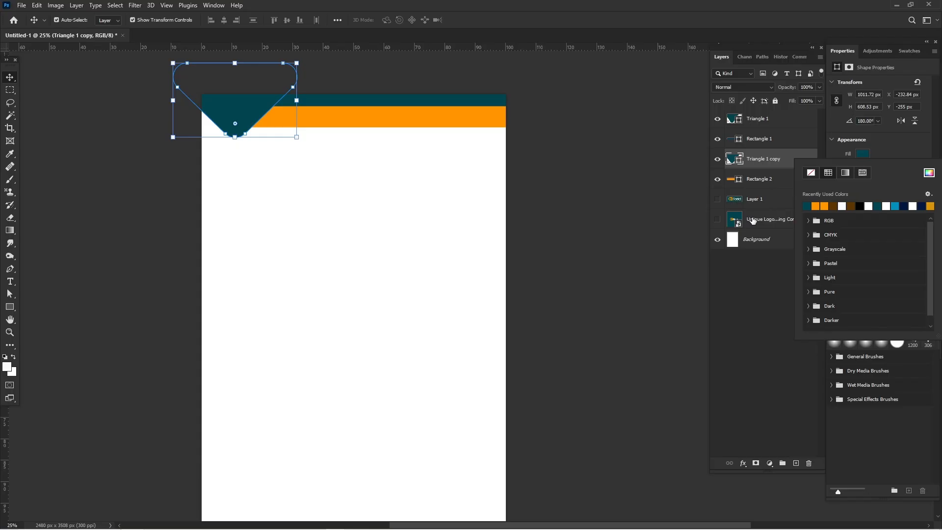
click(918, 152)
key(ctrl)
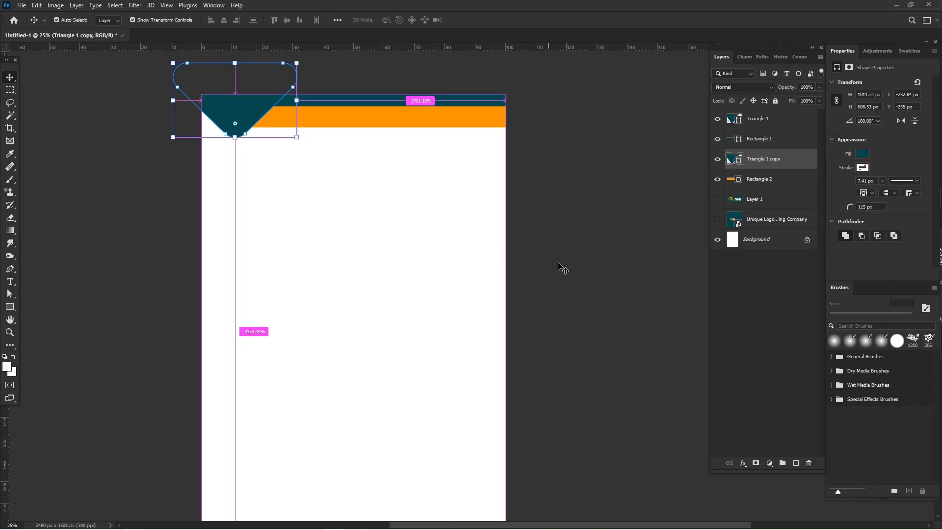
Reapply the orange from the recent colors to the triangle copy's fill and close the color choices
click(867, 155)
click(823, 206)
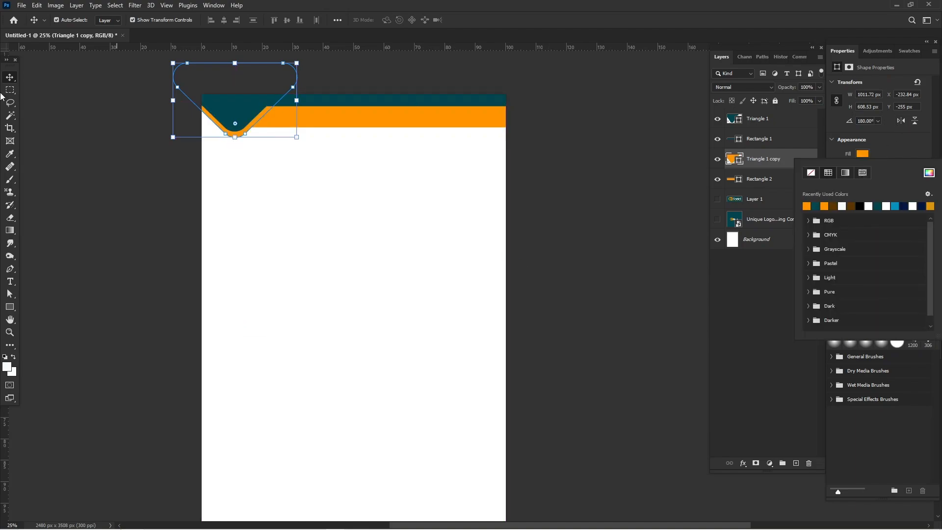
click(74, 111)
click(75, 112)
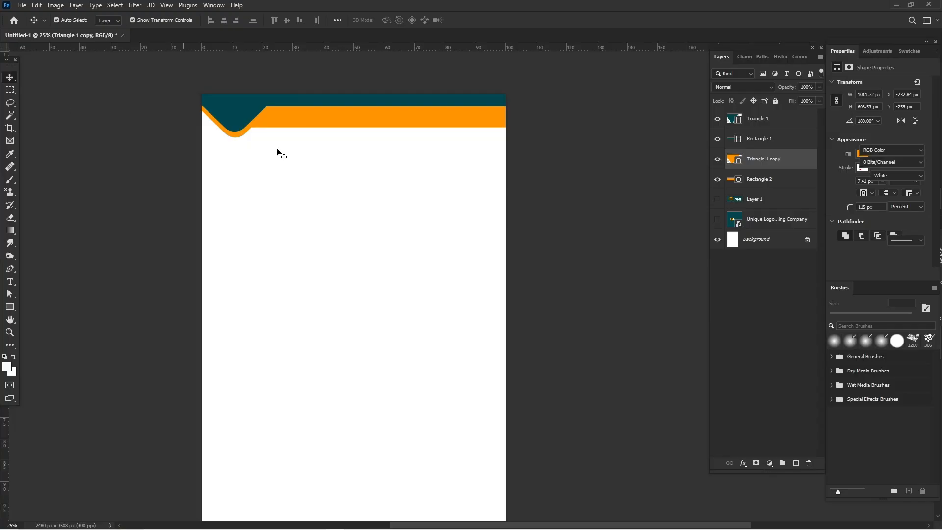
Nudge the orange triangle copy about 28 px to the right and 4 px down, and deselect it
click(239, 137)
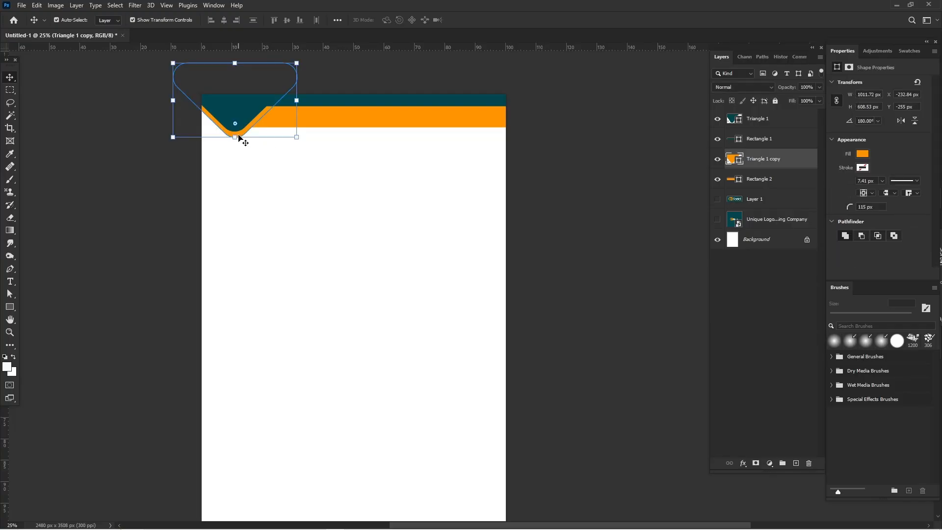
key(Right)
key(Right)
key(Right)
key(Right)
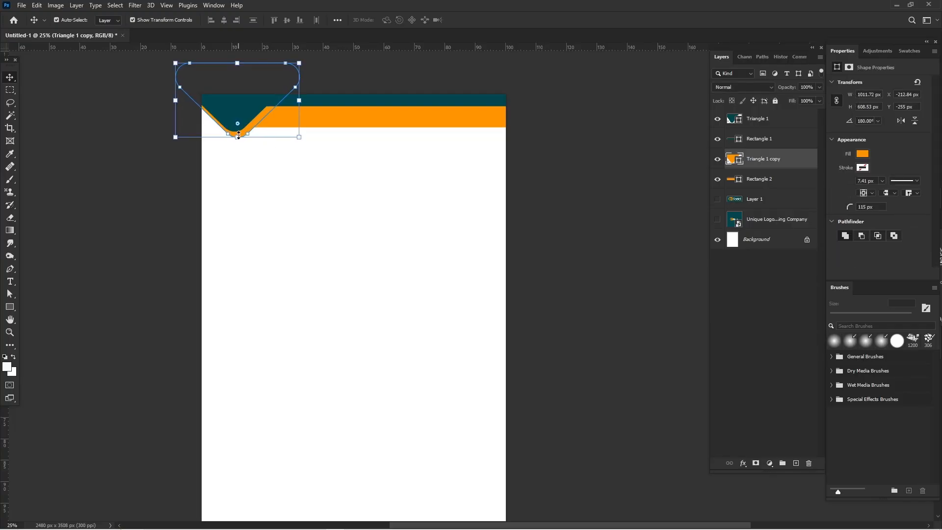
key(Down)
key(Right)
key(Right)
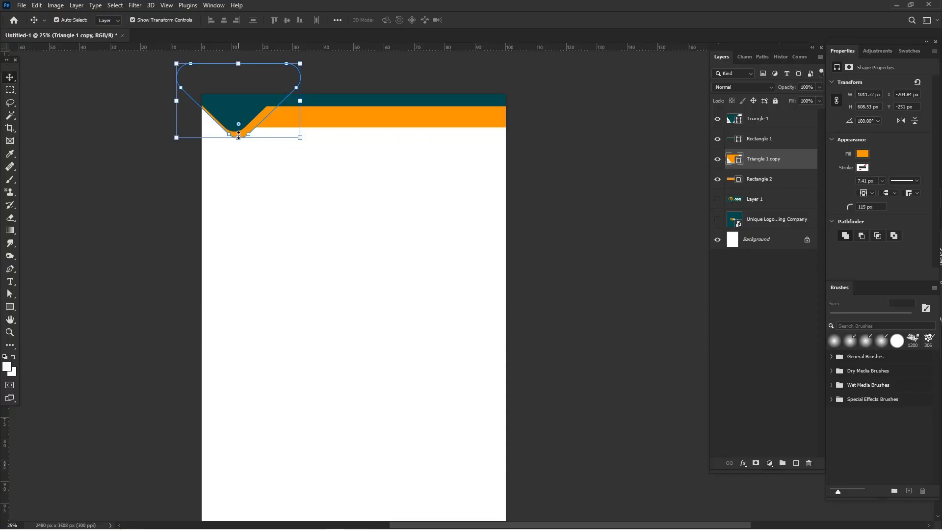
click(74, 204)
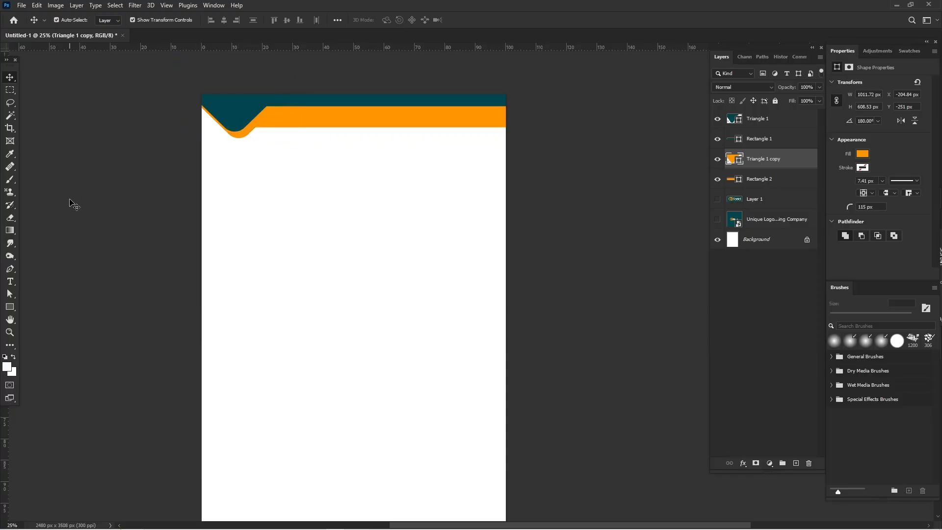
Combine the teal triangle and the thin teal bar layers of the header into one smart object
click(338, 118)
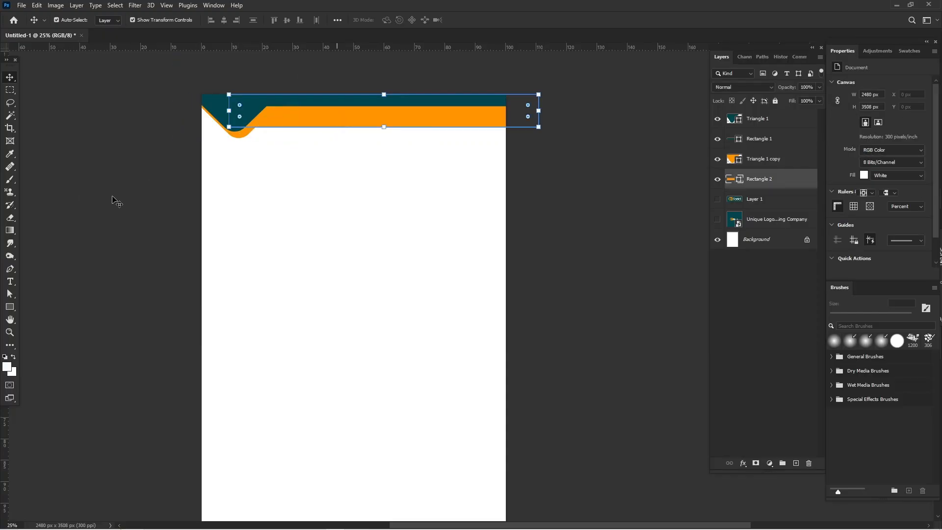
click(183, 150)
click(249, 101)
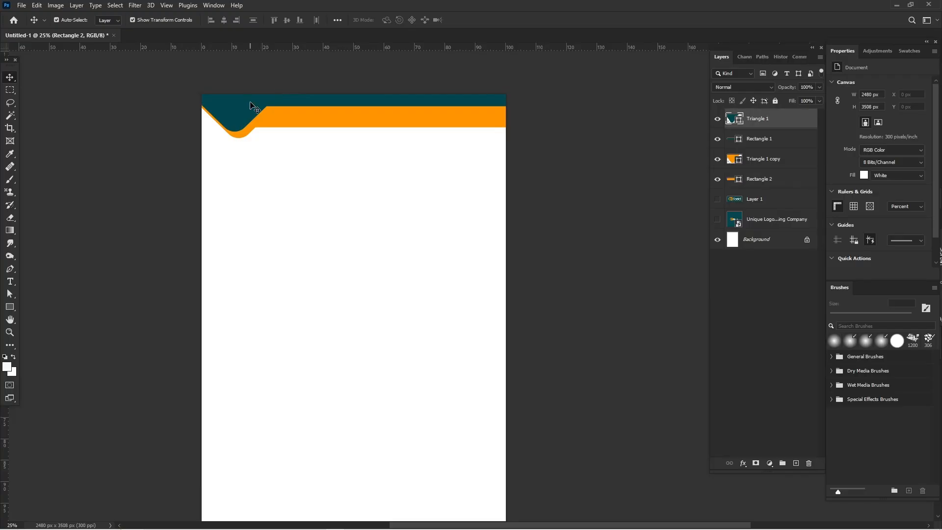
ctrl+click(757, 141)
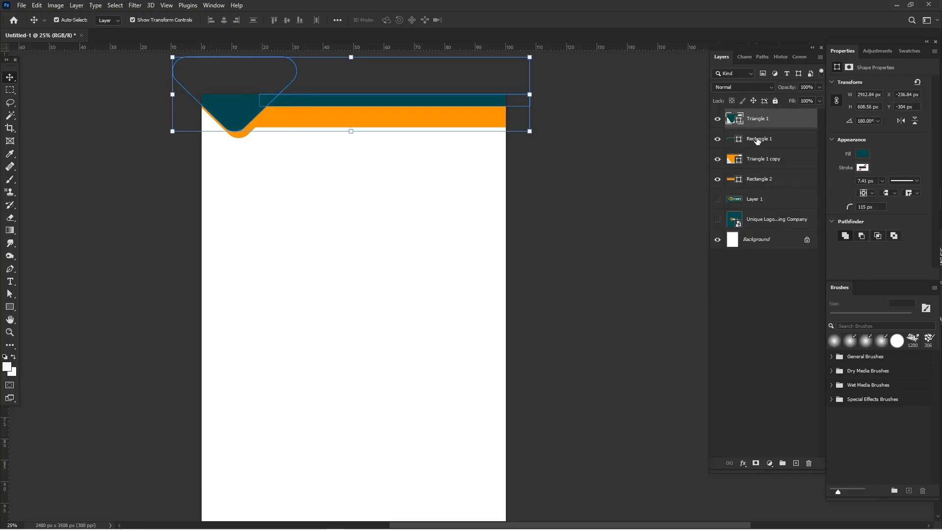
right_click(758, 142)
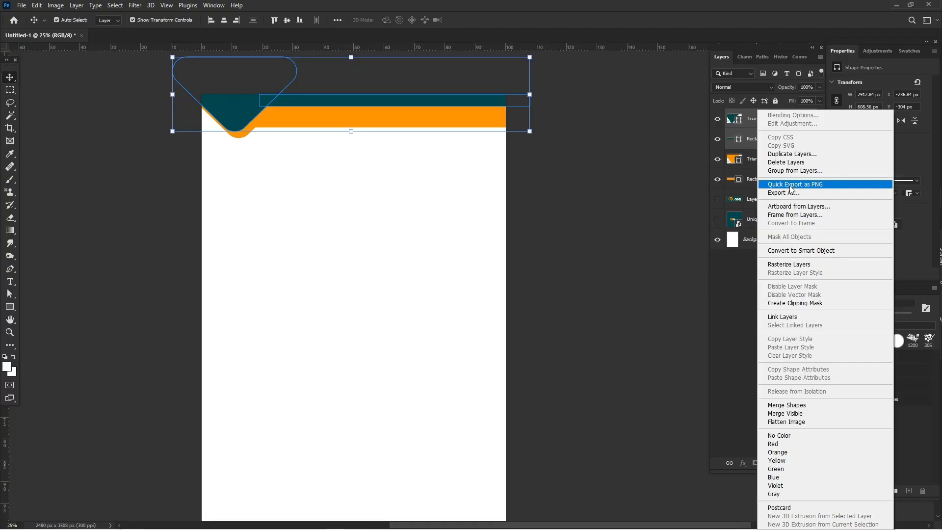
click(799, 250)
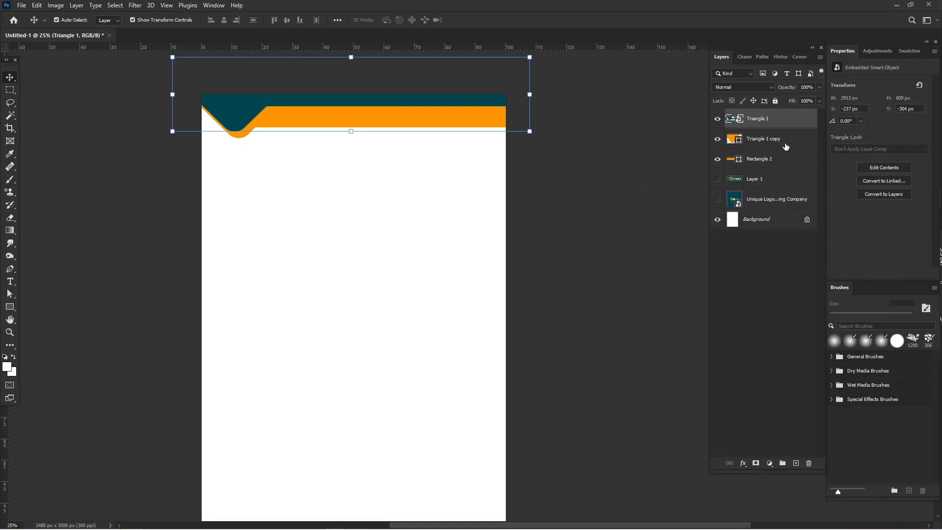
Add a white color stroke to the combined teal header shape and position the stroke outside
click(744, 464)
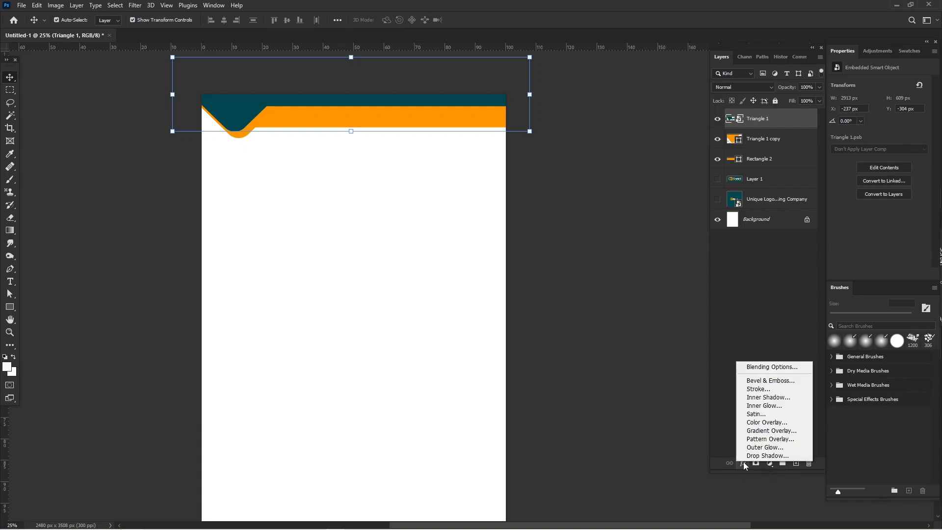
click(754, 397)
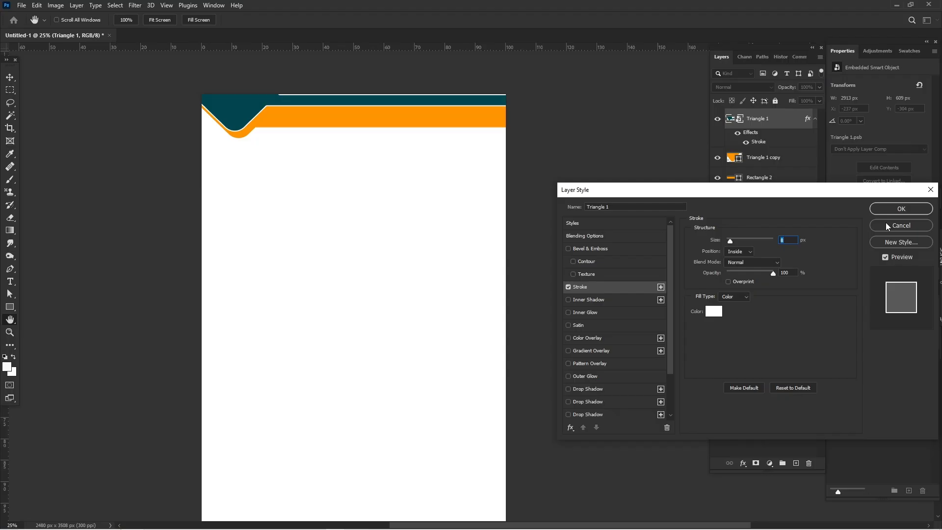
drag(730, 242, 735, 242)
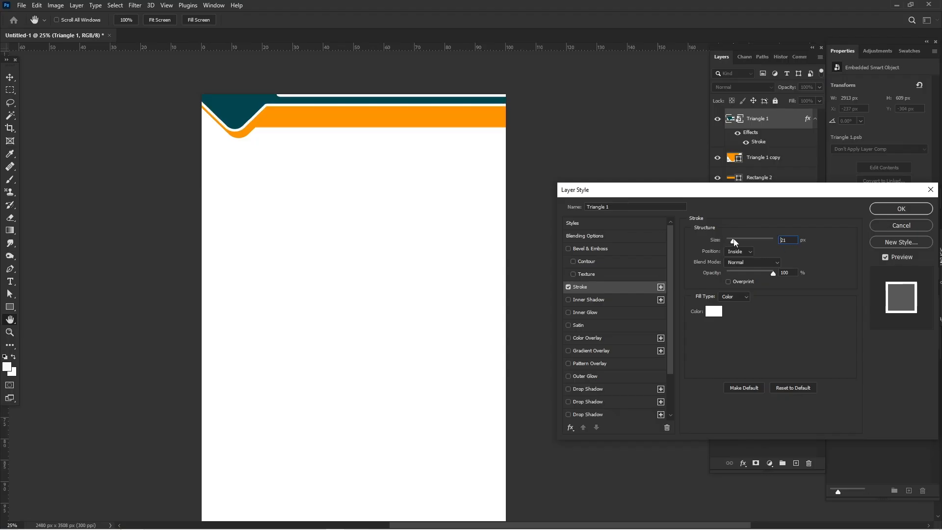
click(739, 251)
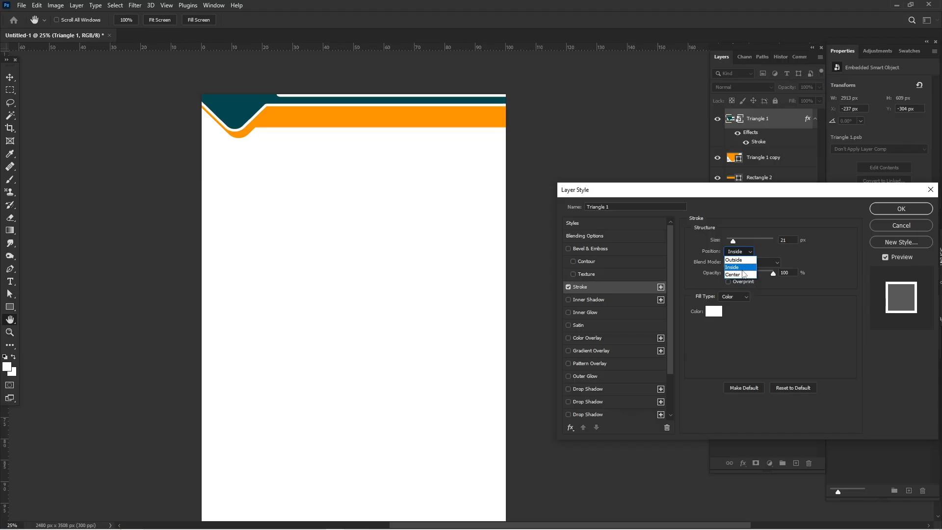
click(741, 260)
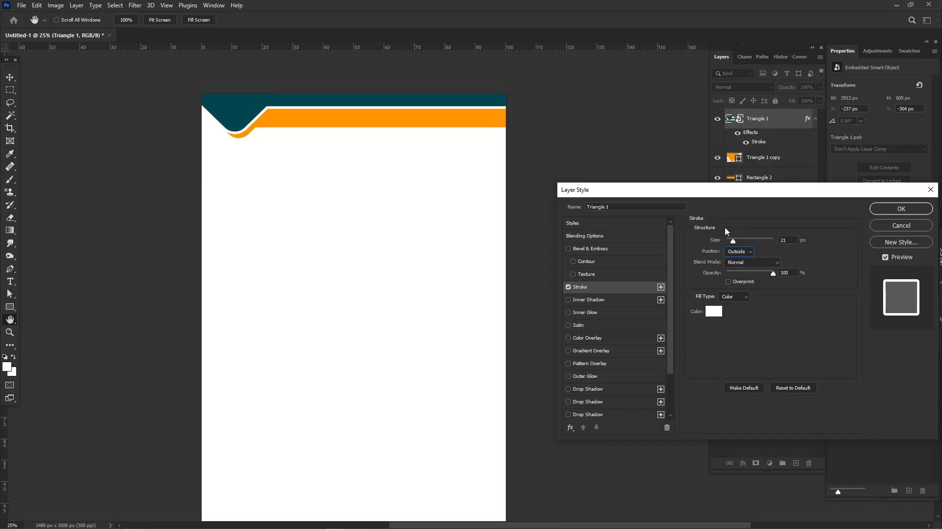
Set the header shape's stroke size to 19 px, apply the layer style and deselect the shape
drag(733, 241, 734, 242)
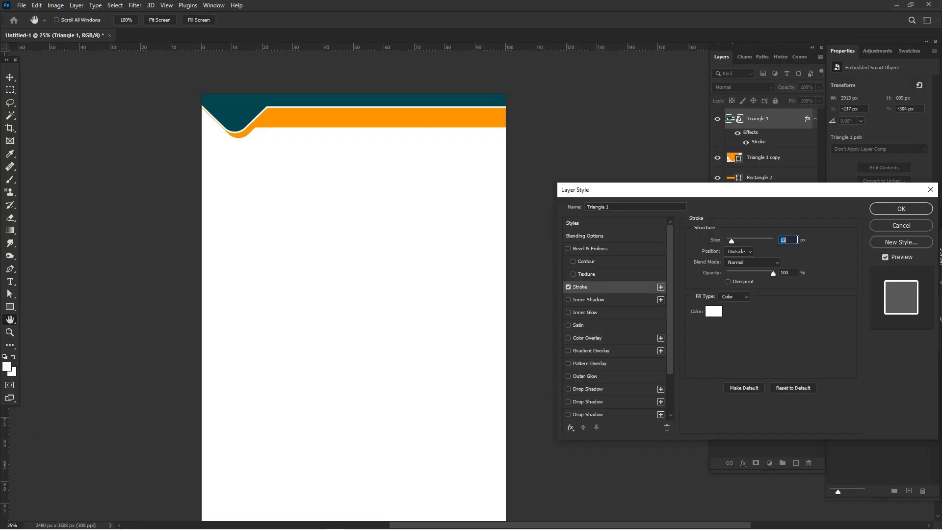
key(Up)
key(Up)
key(Up)
key(Up)
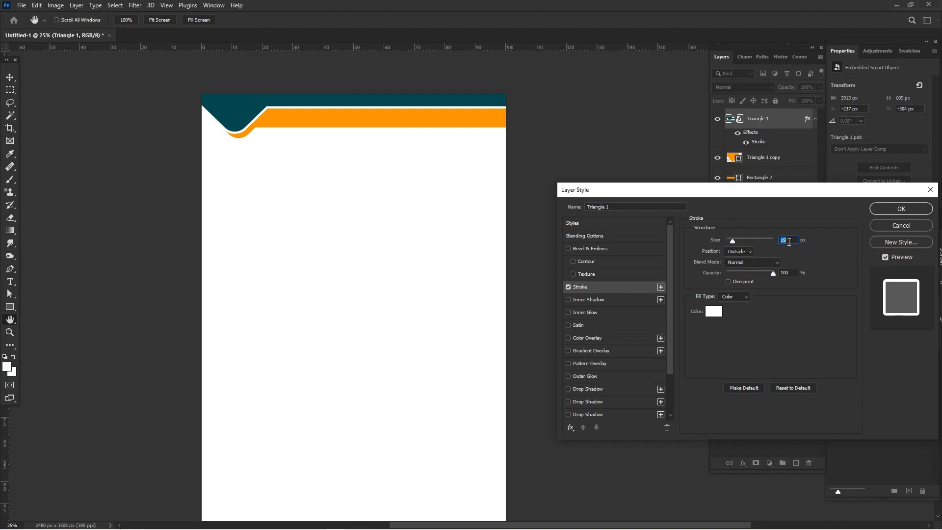
click(891, 209)
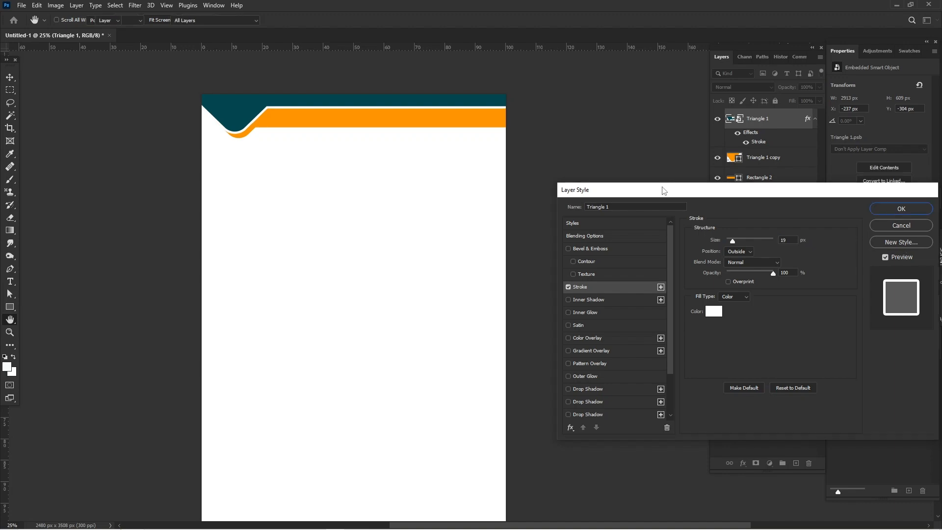
click(628, 185)
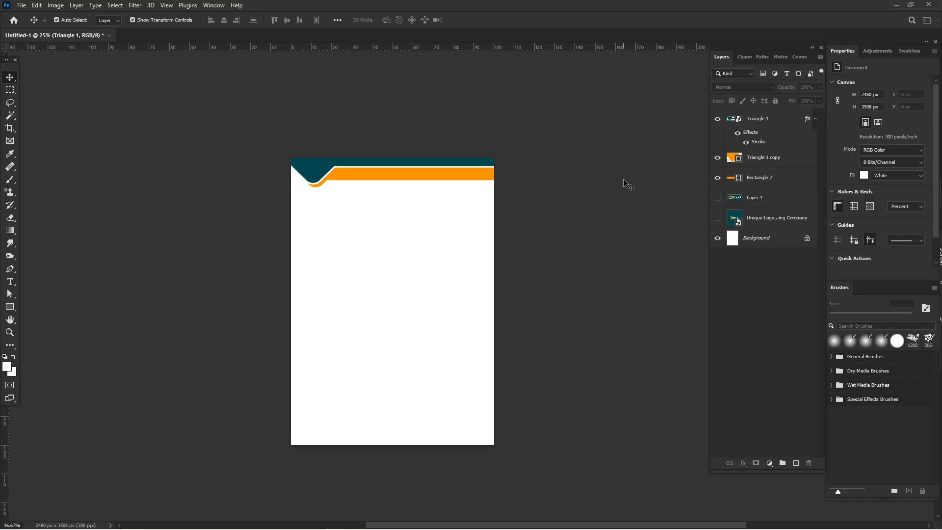
Draw a white rectangle about 3535 px wide and 110 px high along the page's bottom edge
scroll(628, 184, down, 2)
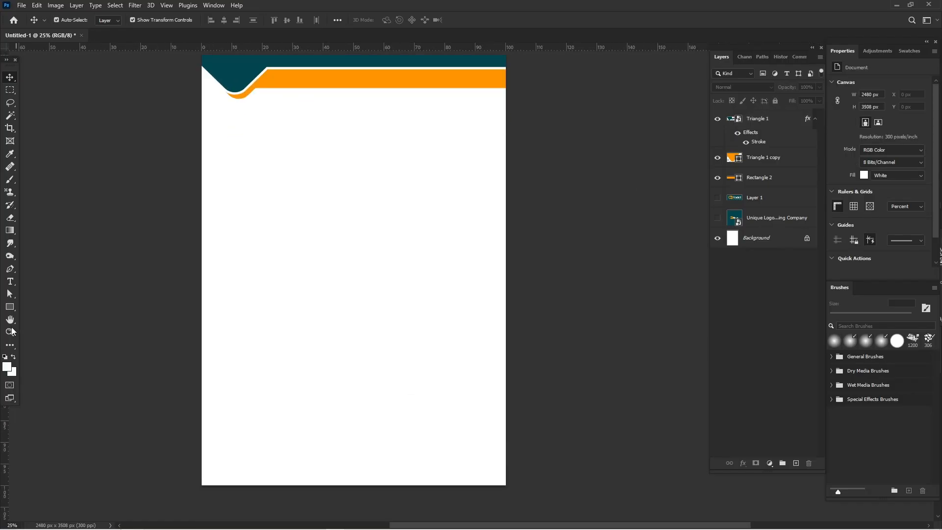
click(10, 306)
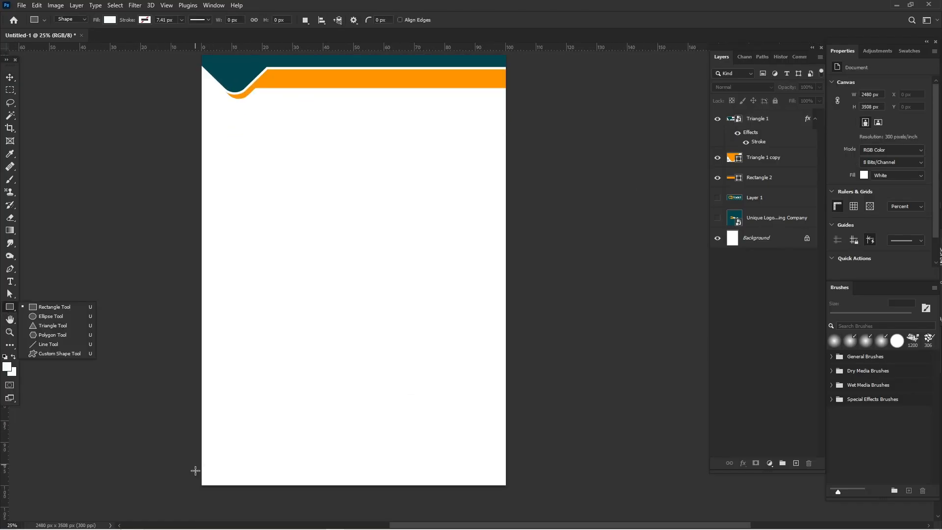
drag(274, 477, 707, 491)
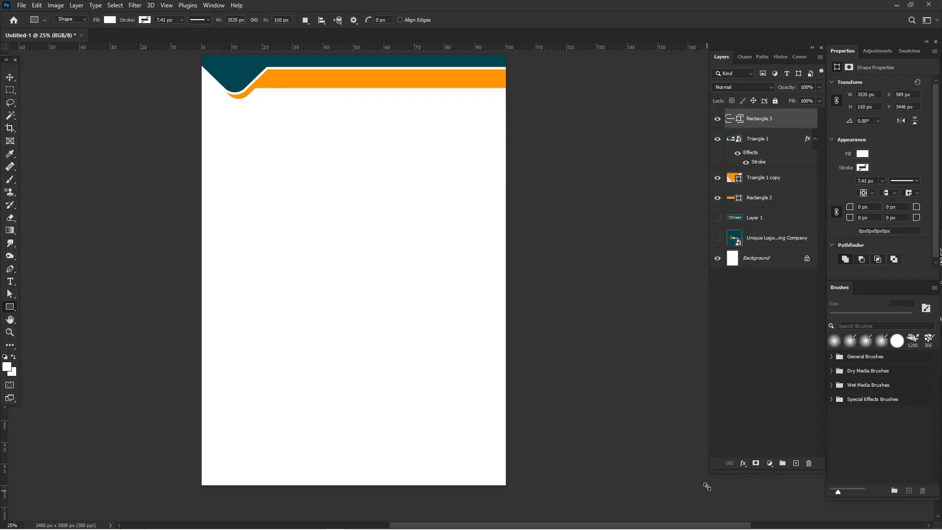
Scale the footer rectangle to about 129% and center it horizontally, with its lower edge on the page's bottom edge
click(10, 77)
drag(346, 487, 277, 477)
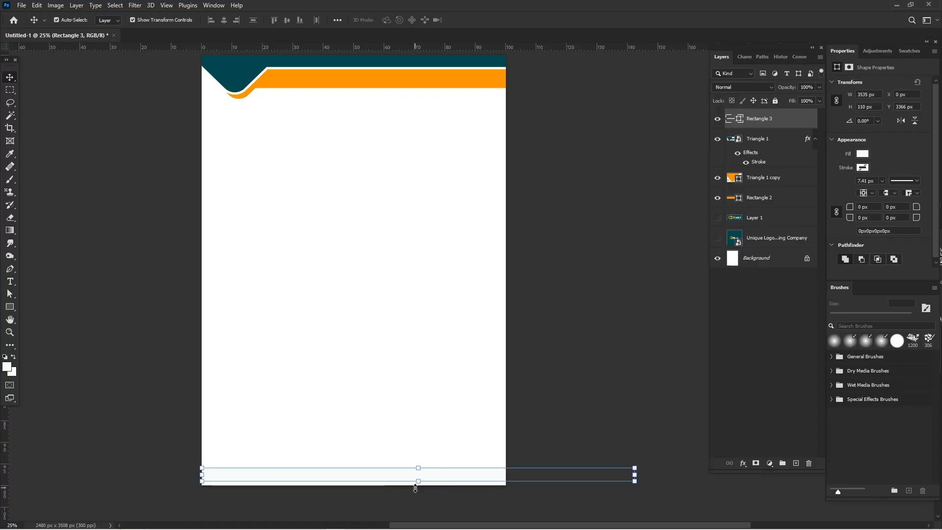
drag(415, 488, 416, 492)
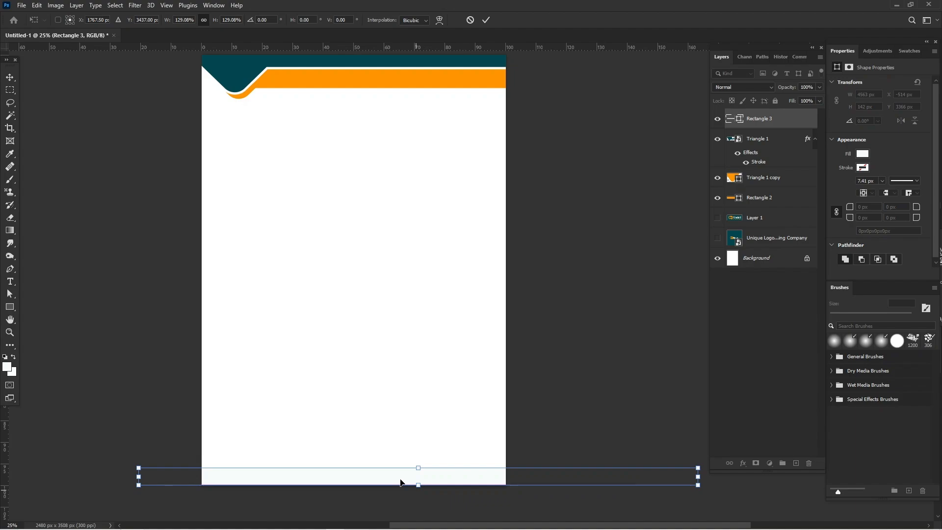
drag(401, 483, 338, 483)
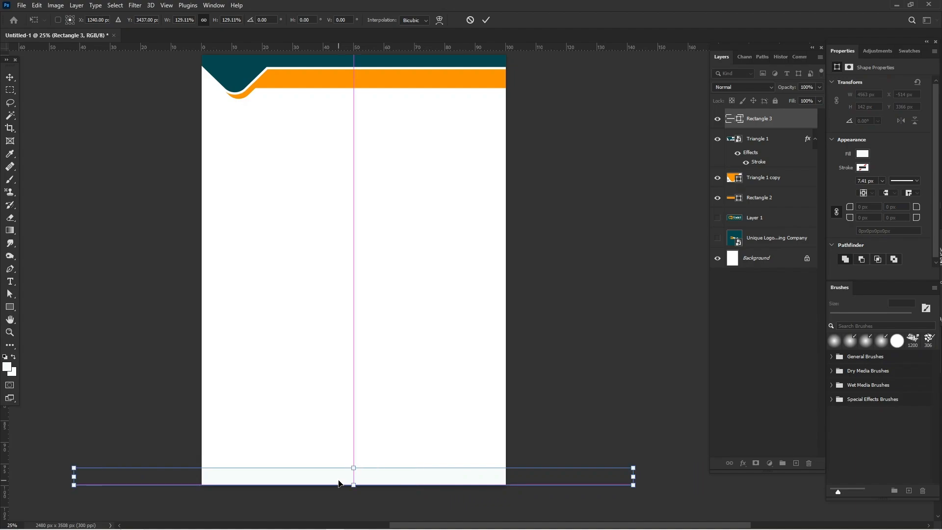
key(Return)
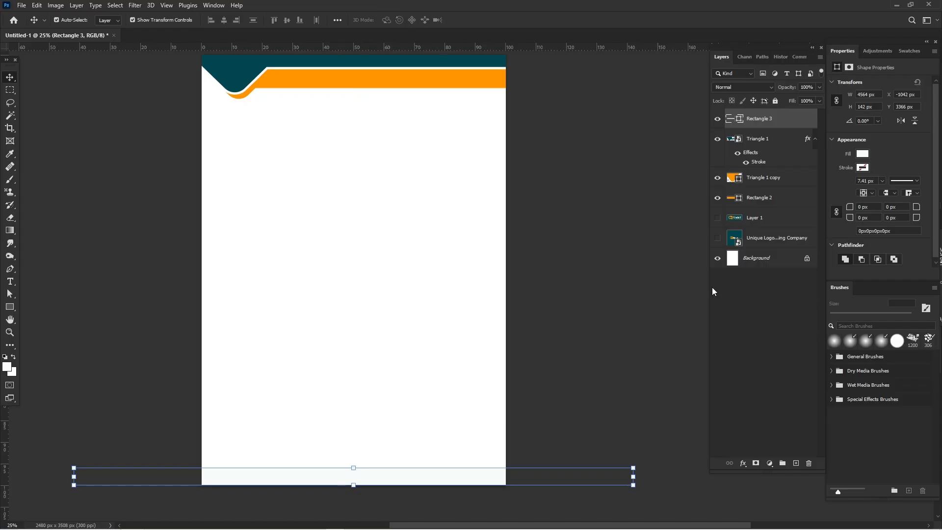
Fill the footer rectangle with the recently used orange and nudge it about 4 px down
click(863, 155)
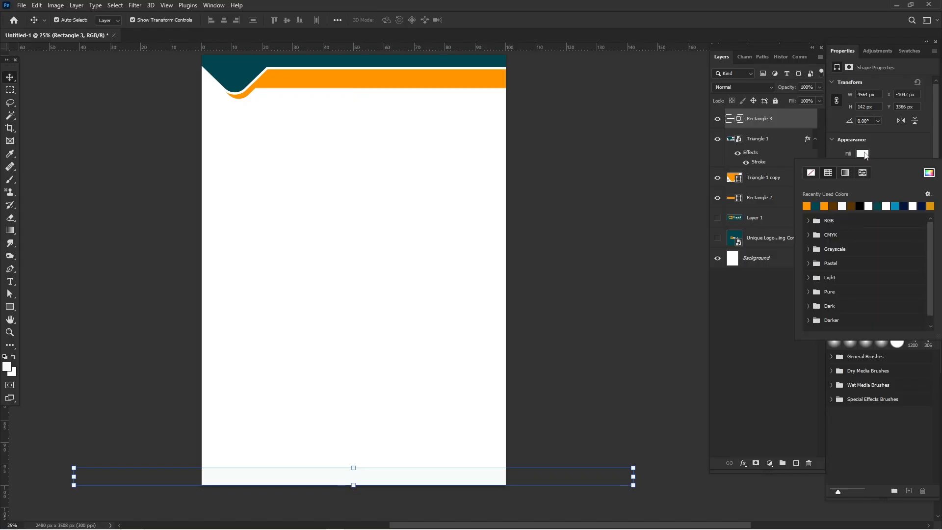
click(806, 206)
click(68, 121)
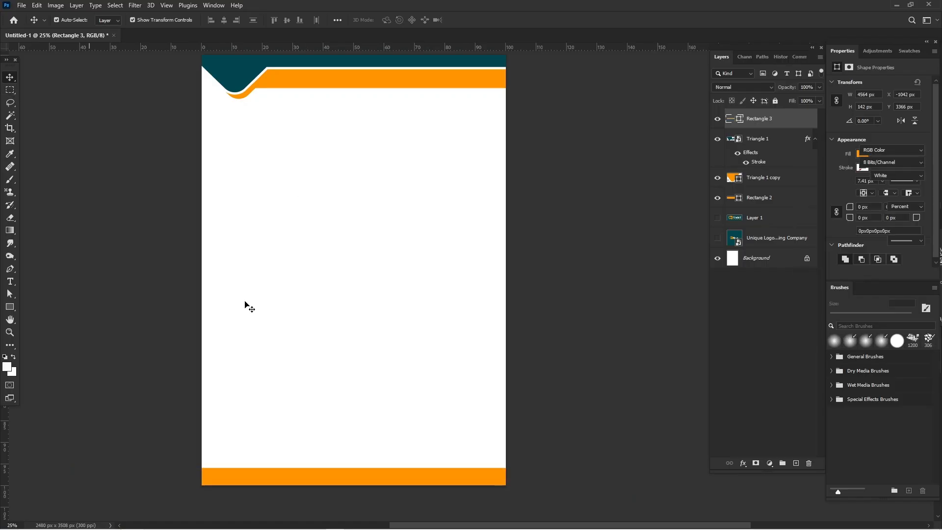
click(326, 478)
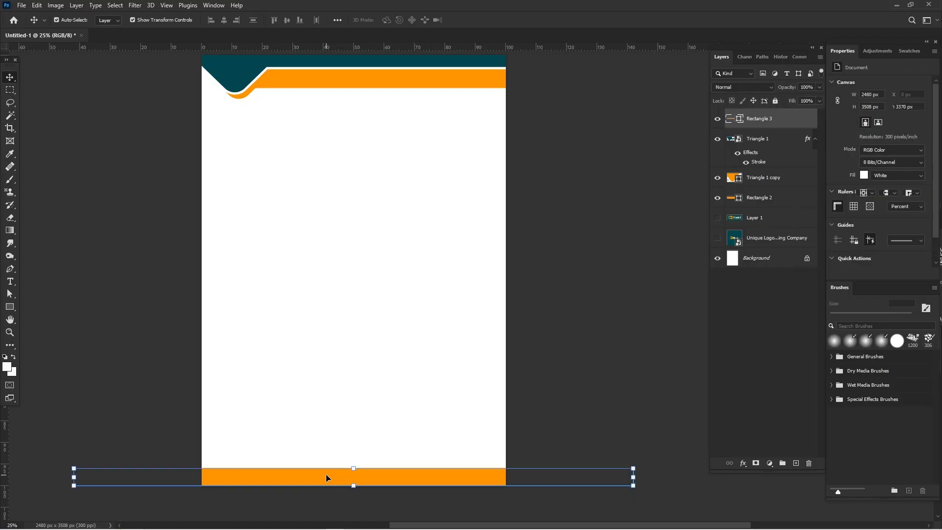
click(557, 450)
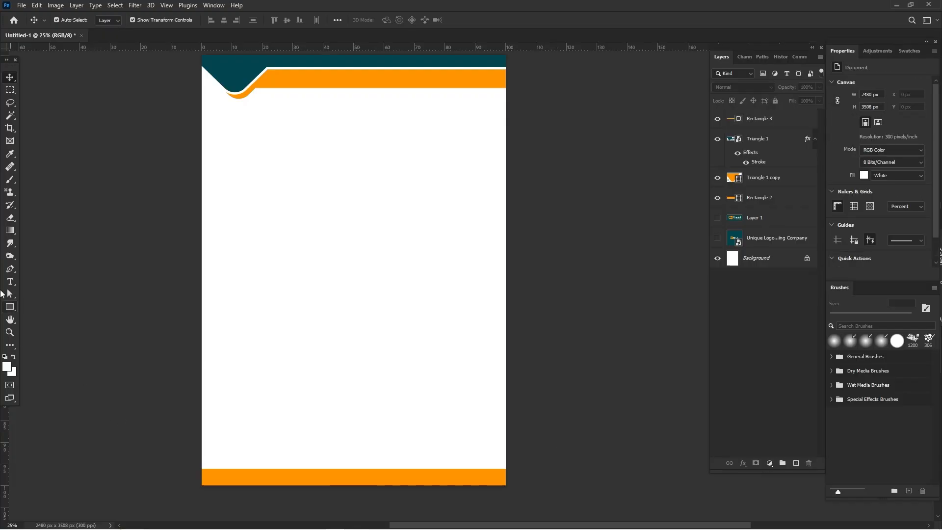
Draw a triangle about 476 px wide and 354 px high in the lower half of the page, right of center
click(10, 309)
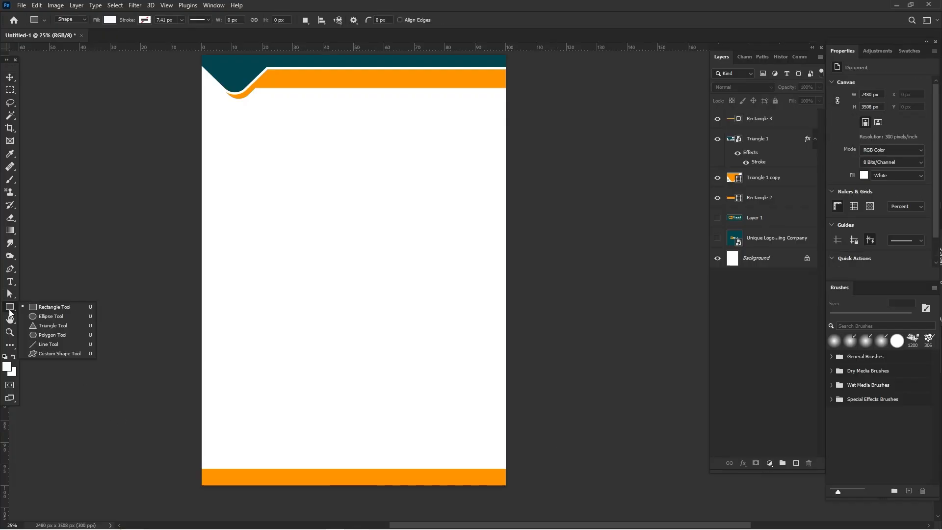
click(49, 325)
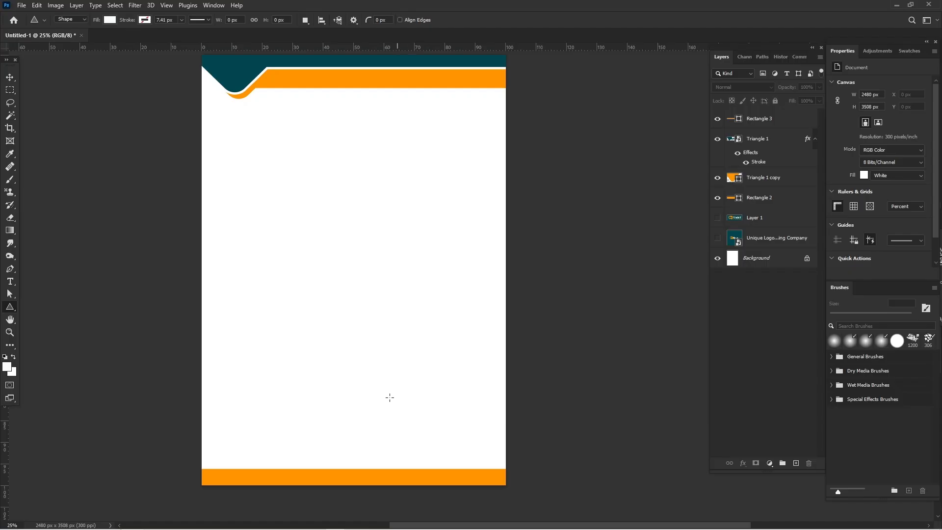
drag(374, 391, 424, 415)
scroll(472, 355, up, 2)
key(v)
Fill the new triangle with the recently used dark teal and set its corner radius to 26 px
click(862, 154)
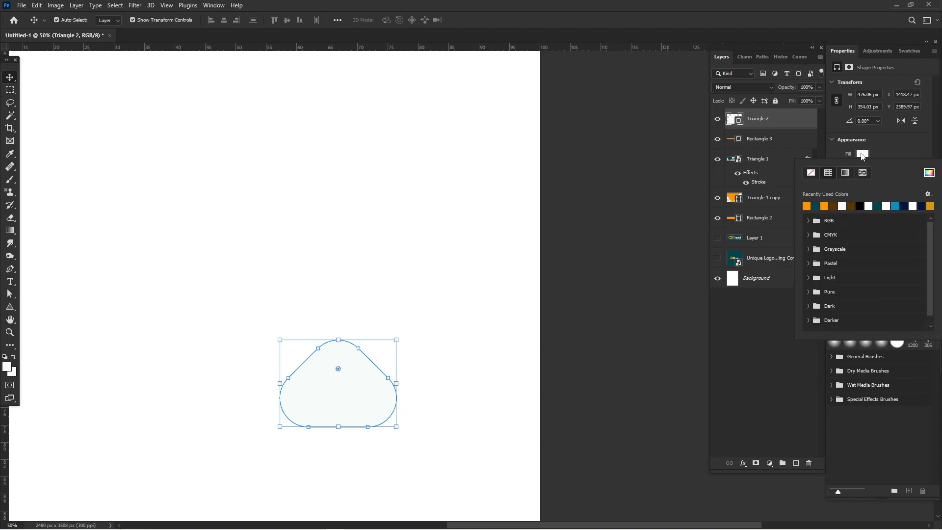
click(816, 205)
click(885, 136)
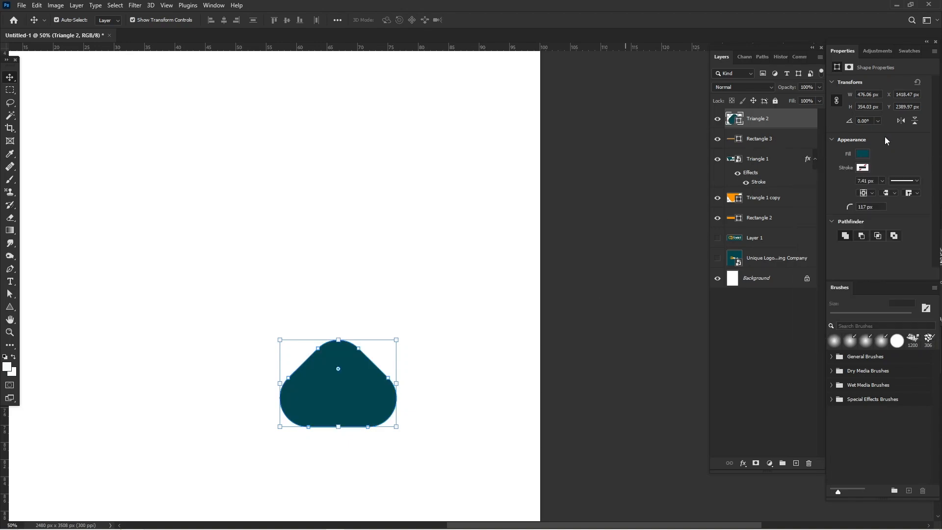
drag(849, 208, 726, 209)
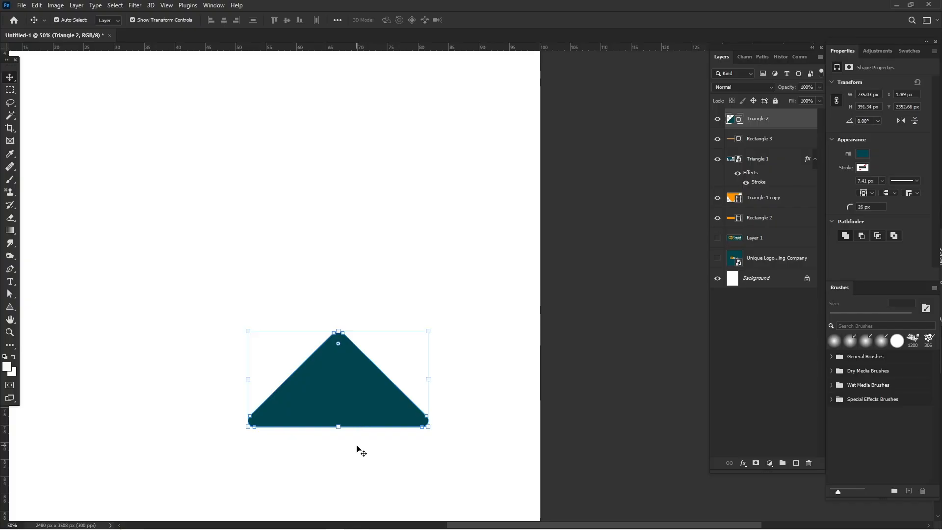
Rotate the new teal triangle 180° so it points down and scale it to about 59%
scroll(342, 452, down, 6)
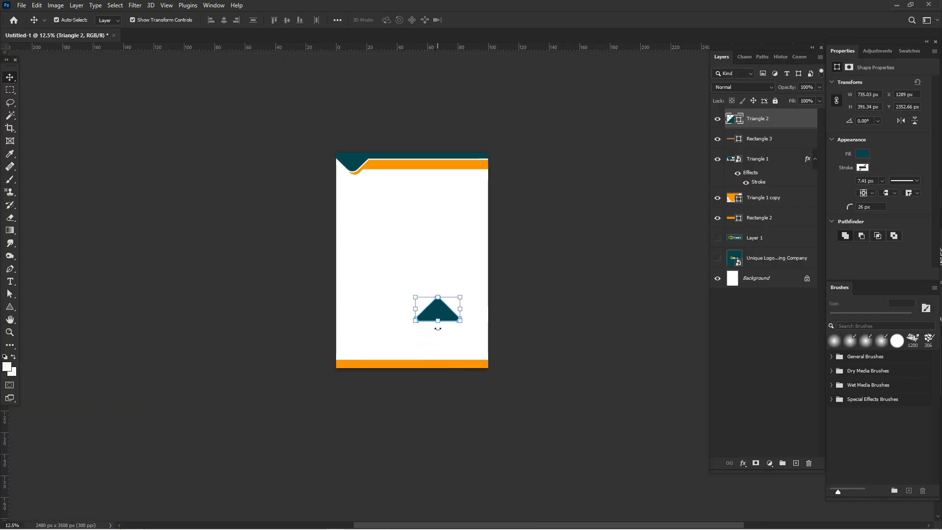
key(ctrl+t)
drag(524, 302, 441, 273)
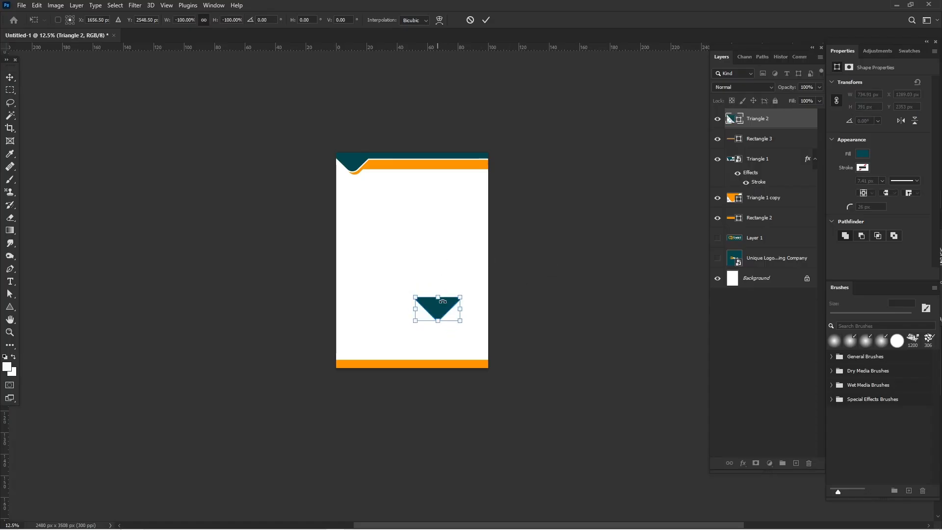
drag(438, 296, 464, 353)
key(ctrl+z)
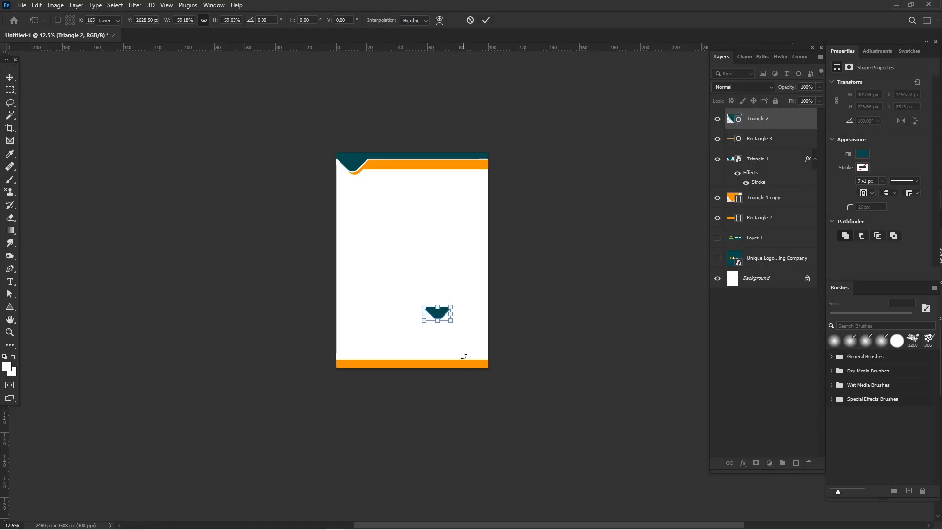
key(Return)
Move the inverted teal triangle about 340 px right and 705 px down so its tip overlaps the orange footer bar
key(ctrl+plus)
key(ctrl+plus)
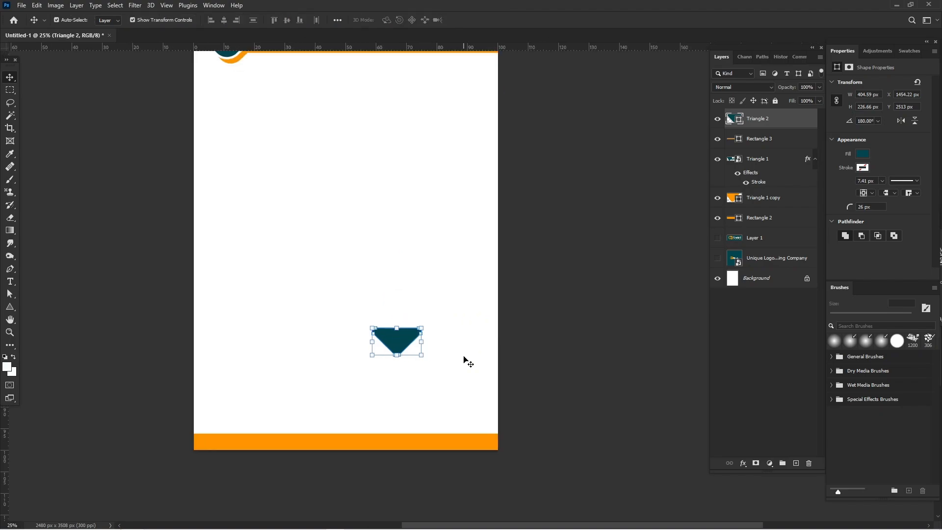
scroll(467, 361, right, 2)
drag(327, 341, 367, 429)
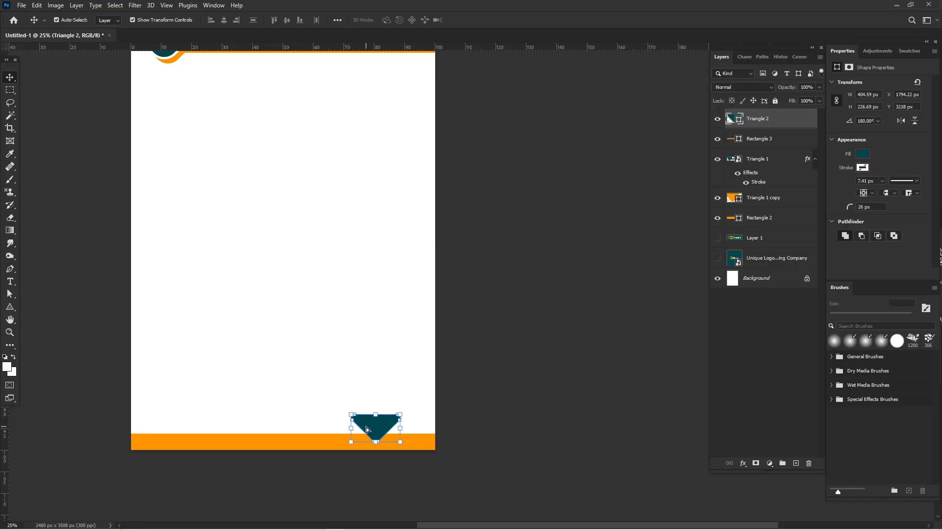
Nudge the inverted triangle down to a Y position of 3234 px and fill it with white
key(Down)
key(Down)
key(Down)
key(Down)
click(860, 156)
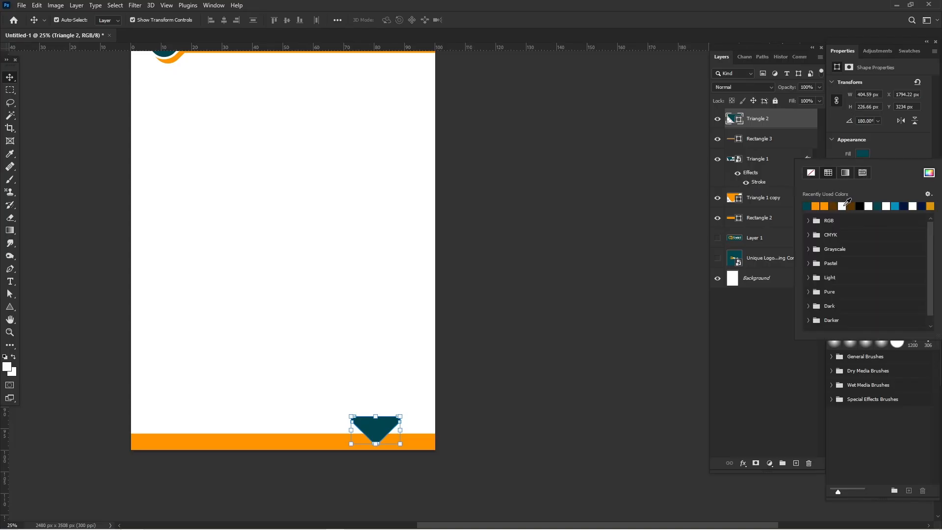
click(846, 203)
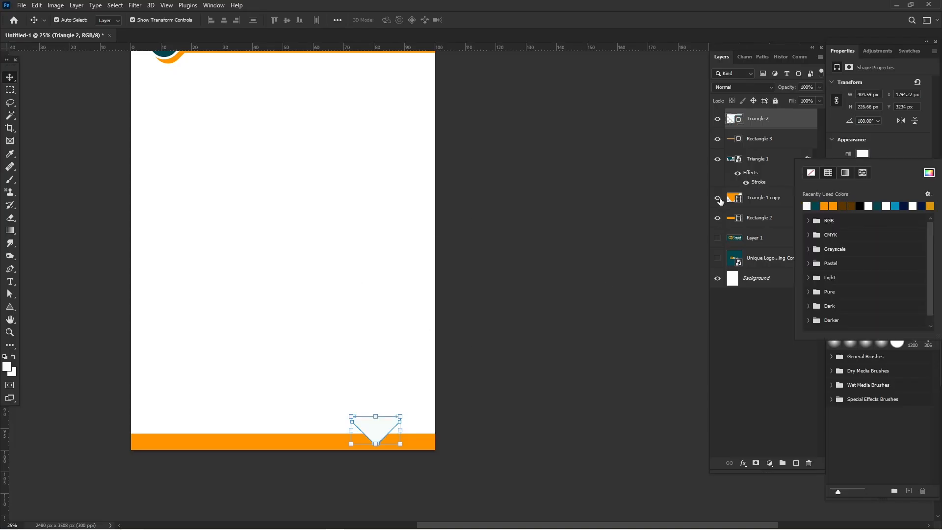
Combine the white triangle and the orange footer rectangle into one smart object
ctrl+click(766, 140)
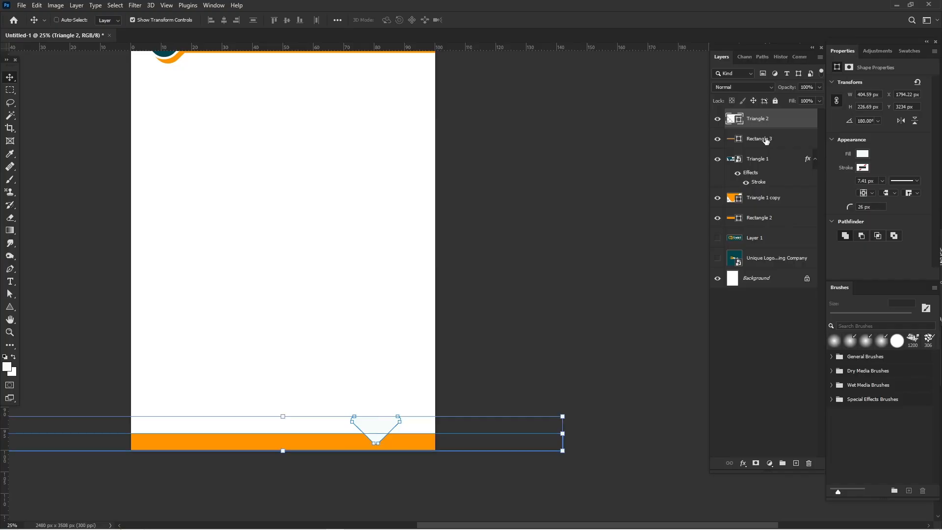
ctrl+click(766, 141)
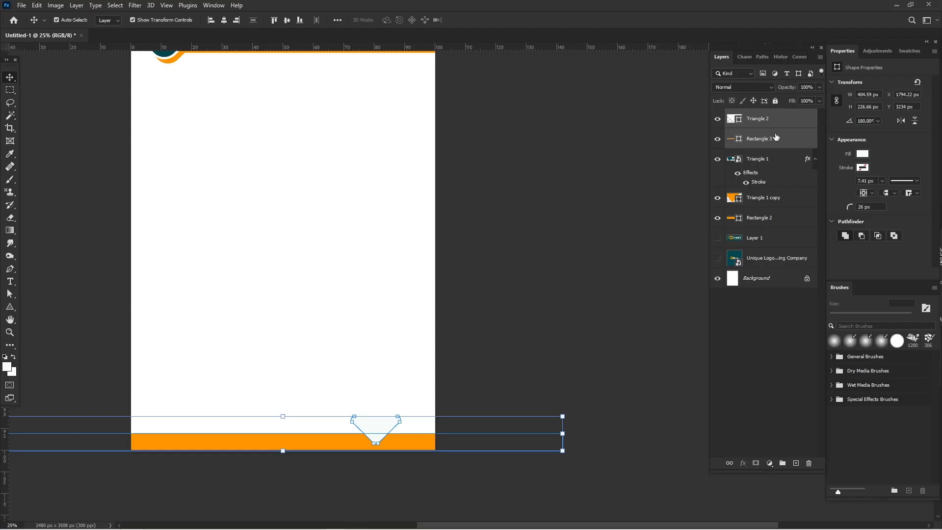
click(867, 192)
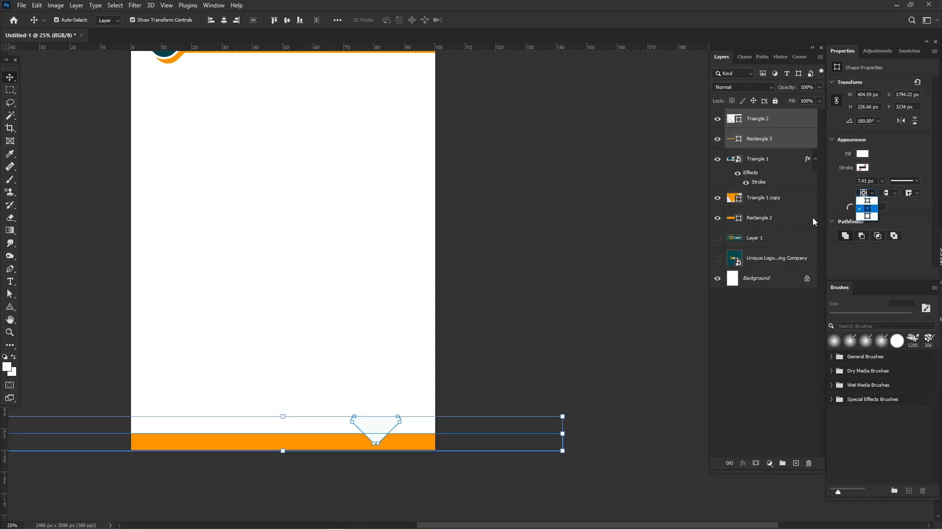
right_click(794, 139)
right_click(794, 139)
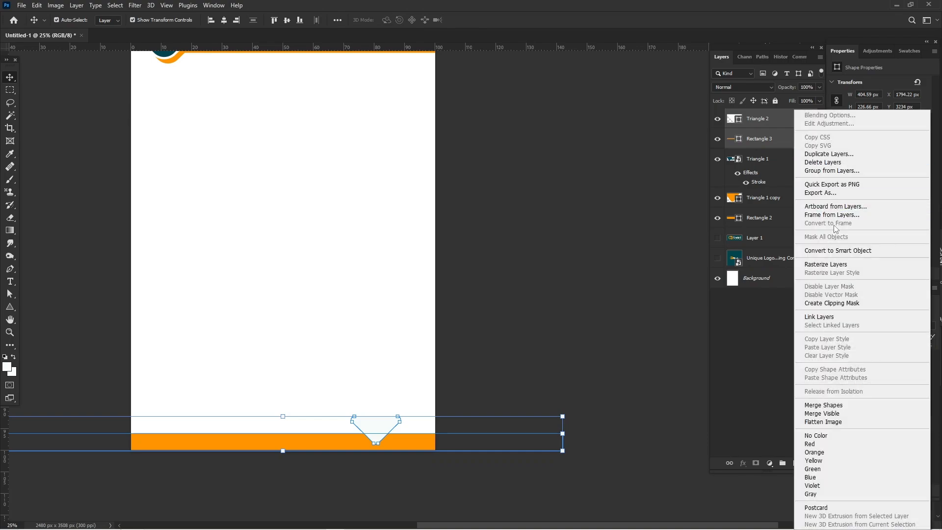
click(837, 251)
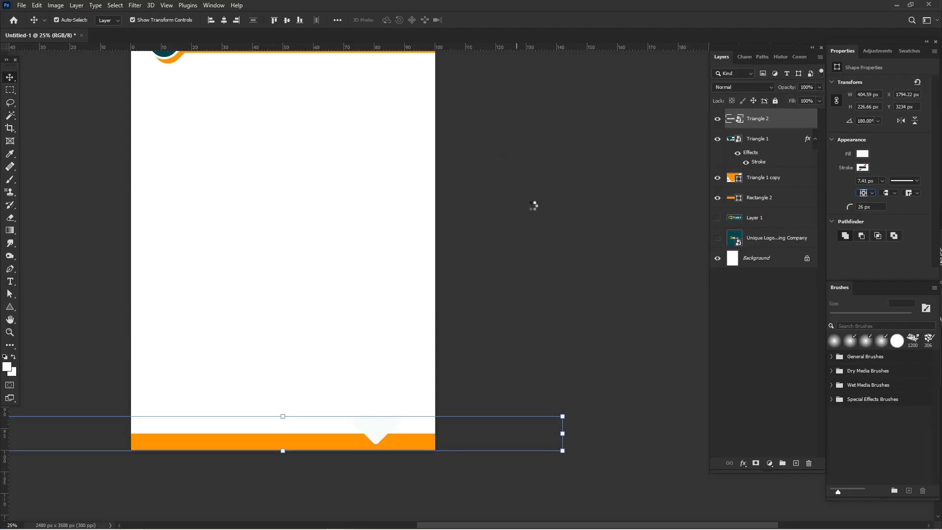
Select the orange area of the footer with the Magic Wand and copy it to a new layer
click(13, 114)
right_click(13, 115)
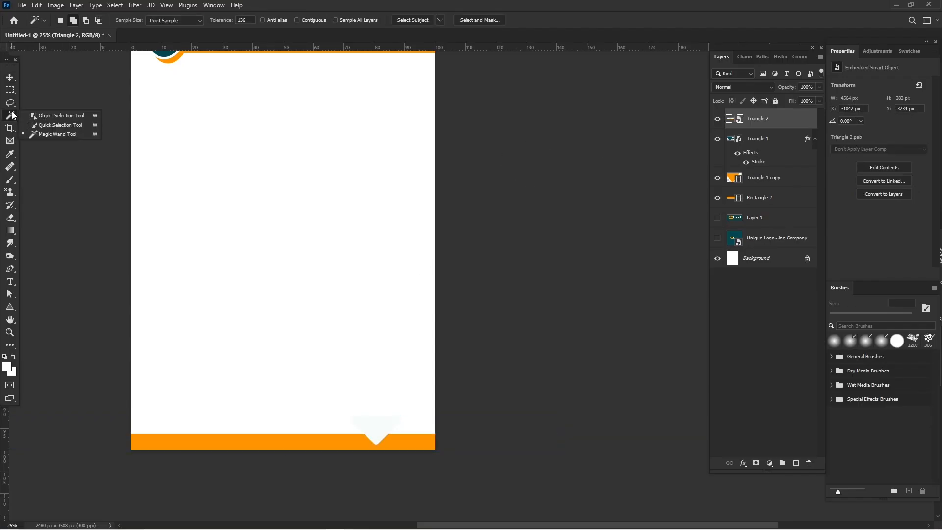
click(43, 135)
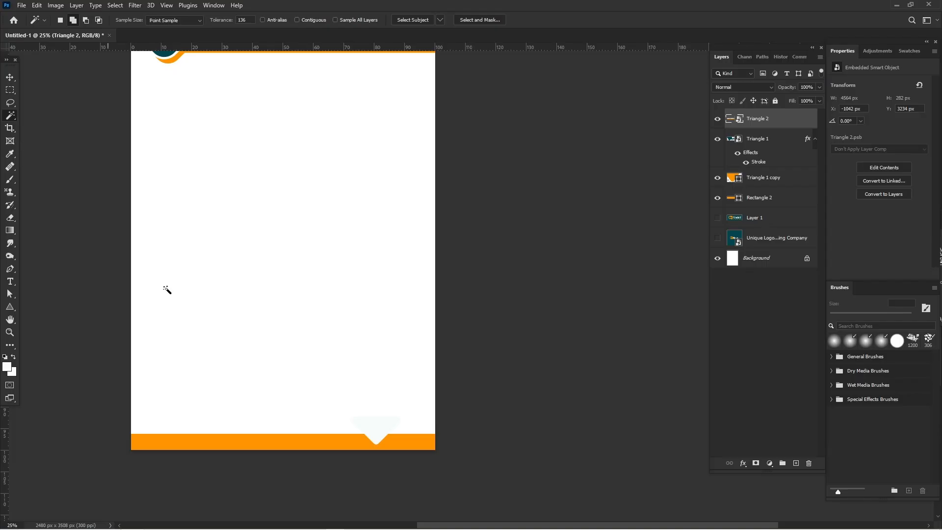
click(216, 447)
click(755, 463)
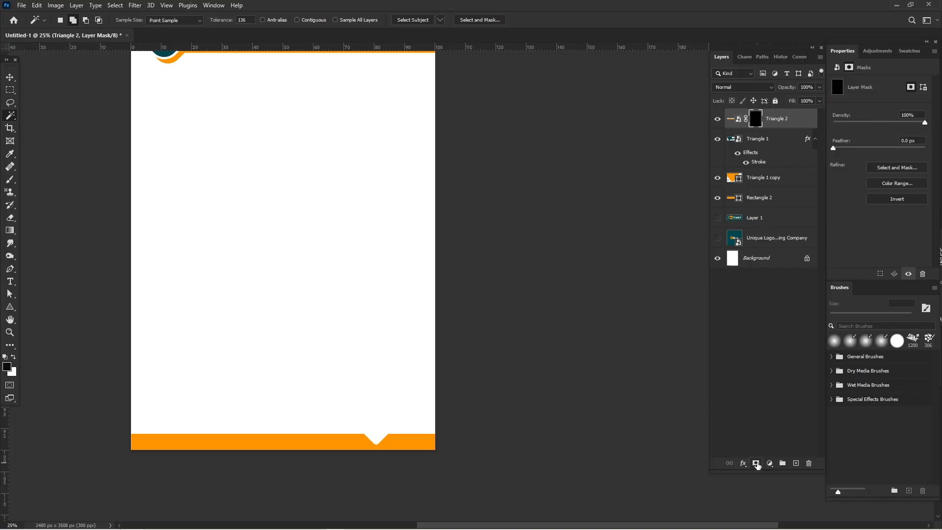
key(ctrl+z)
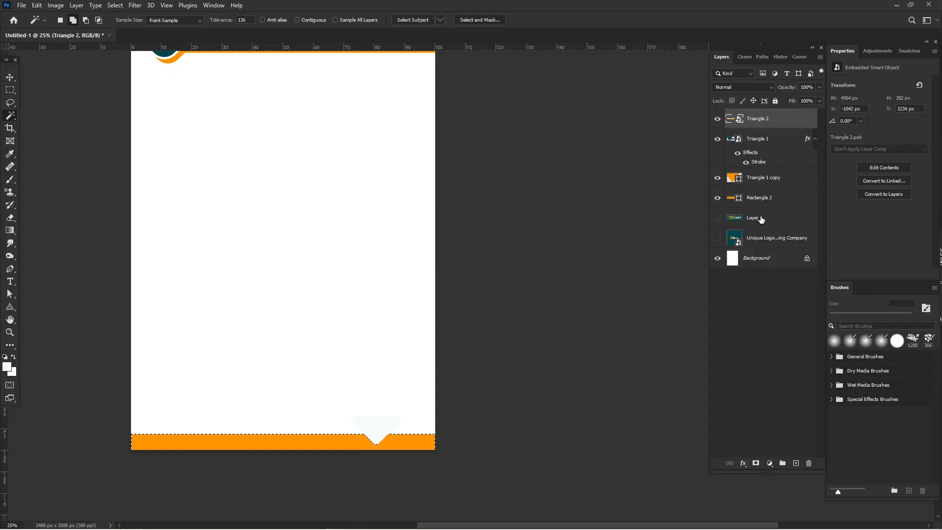
key(ctrl+j)
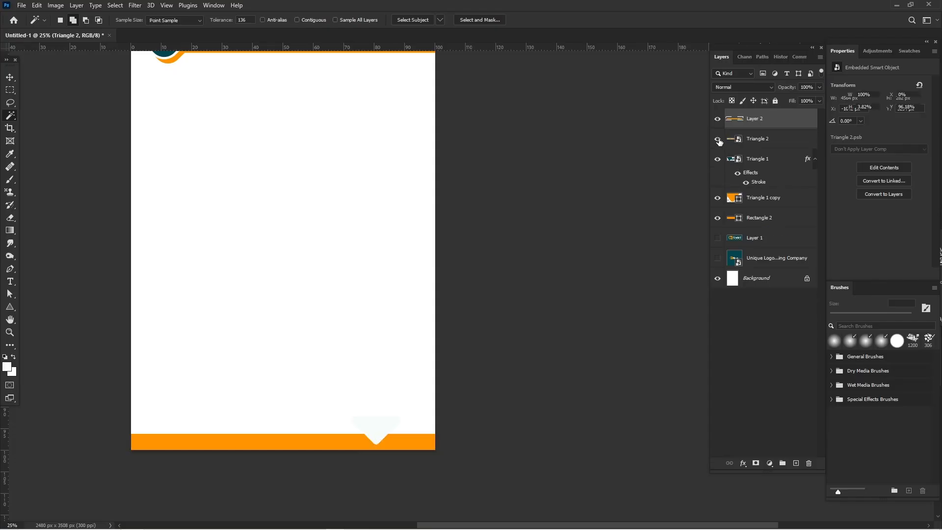
key(ctrl+k)
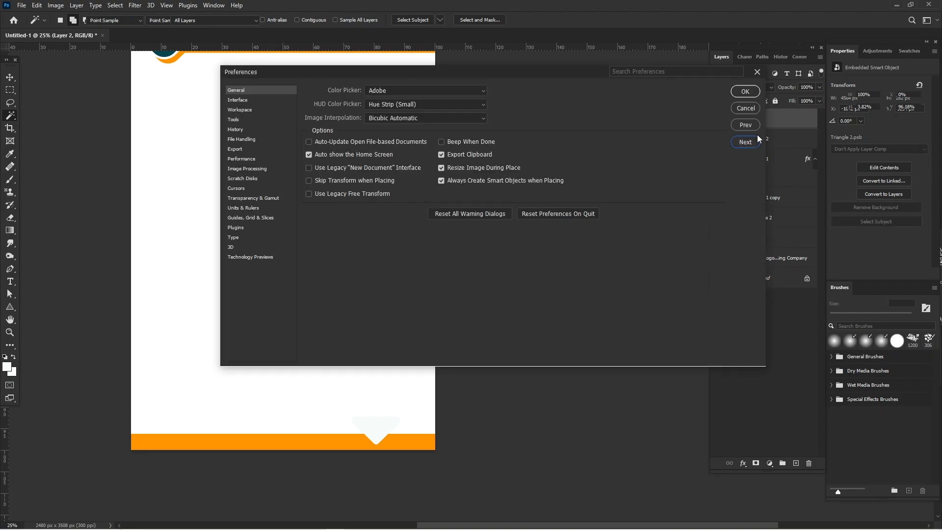
click(755, 141)
click(749, 109)
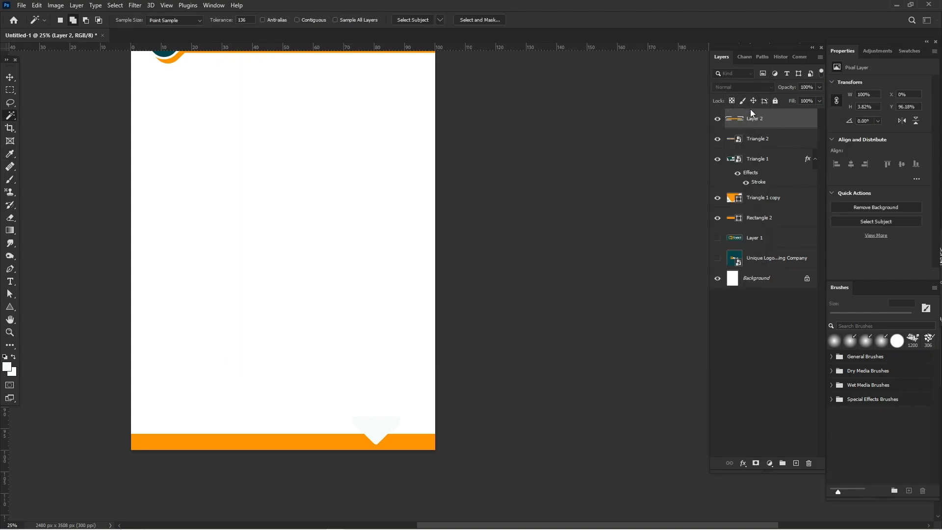
Delete the Triangle 2 smart object beneath the copied footer bar
click(775, 140)
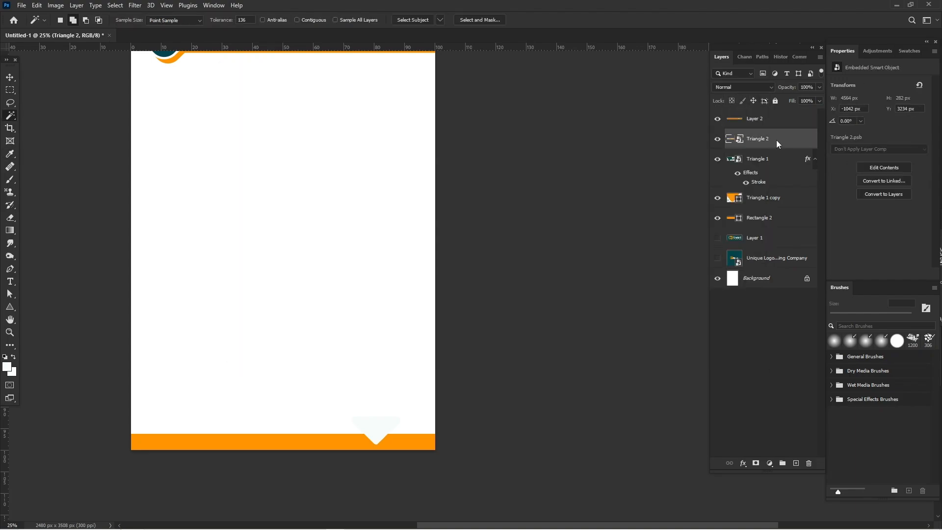
key(Delete)
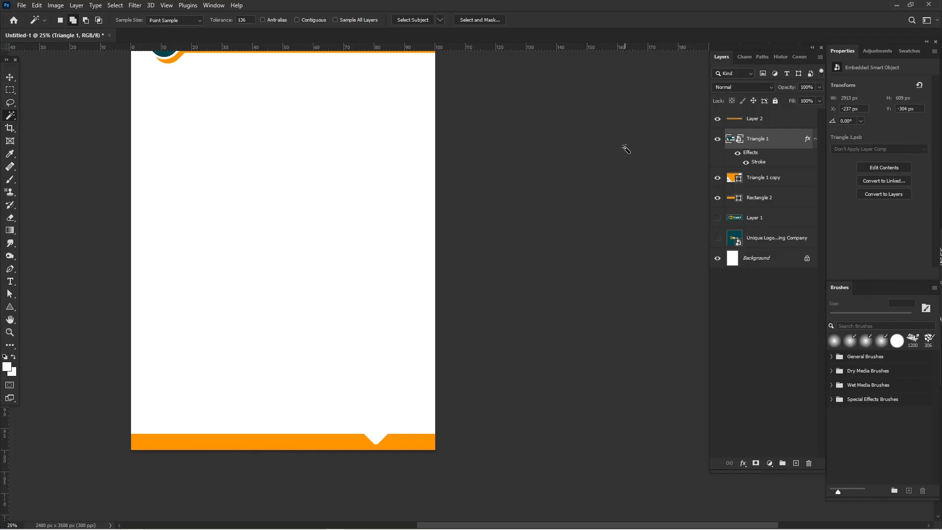
Duplicate the notched orange footer bar and scale the copy proportionally to about 124% from its bottom edge
click(10, 77)
click(283, 444)
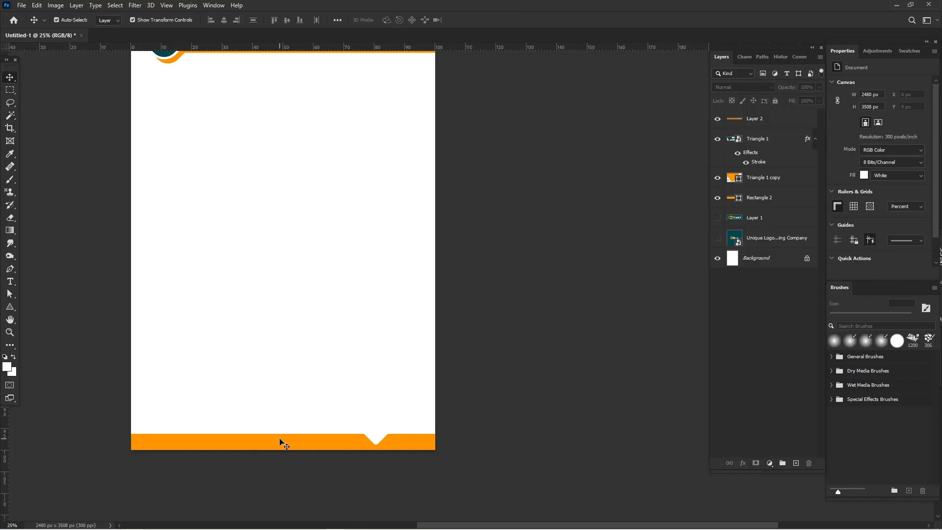
click(284, 444)
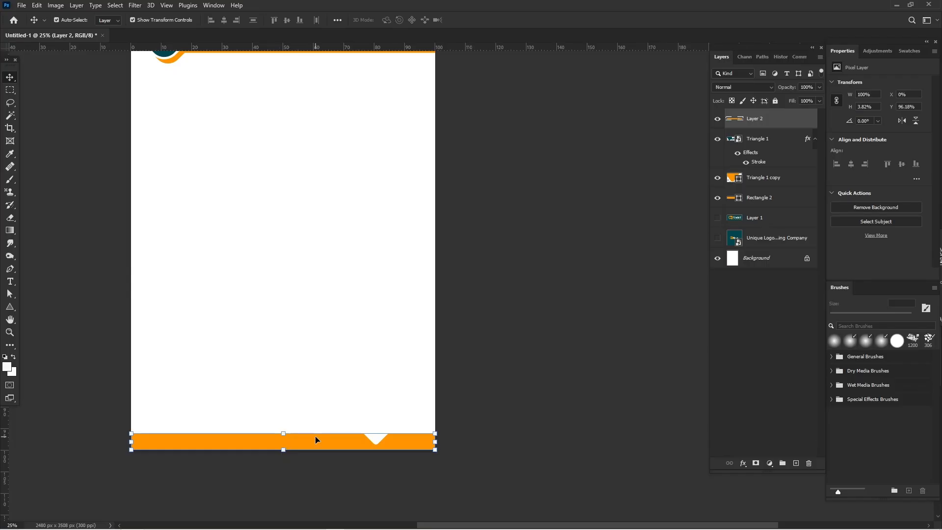
key(ctrl+j)
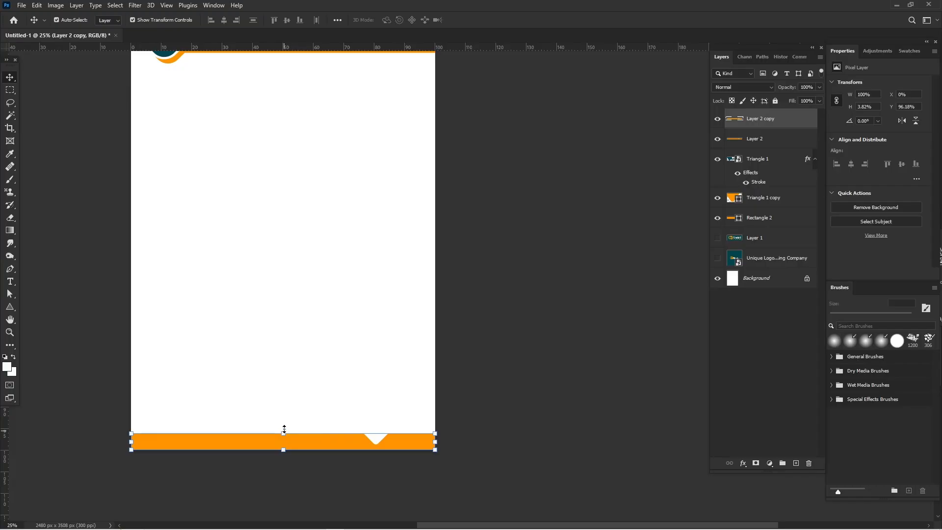
drag(284, 429, 284, 429)
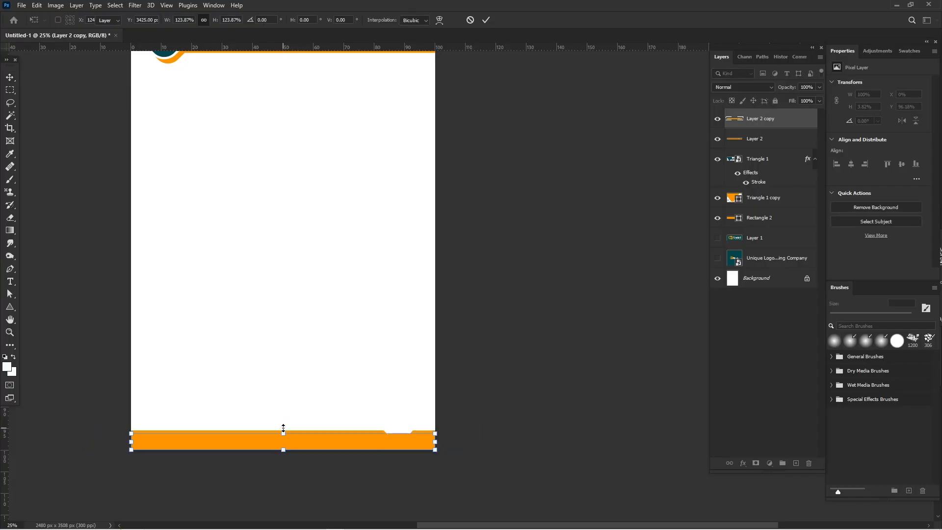
key(Return)
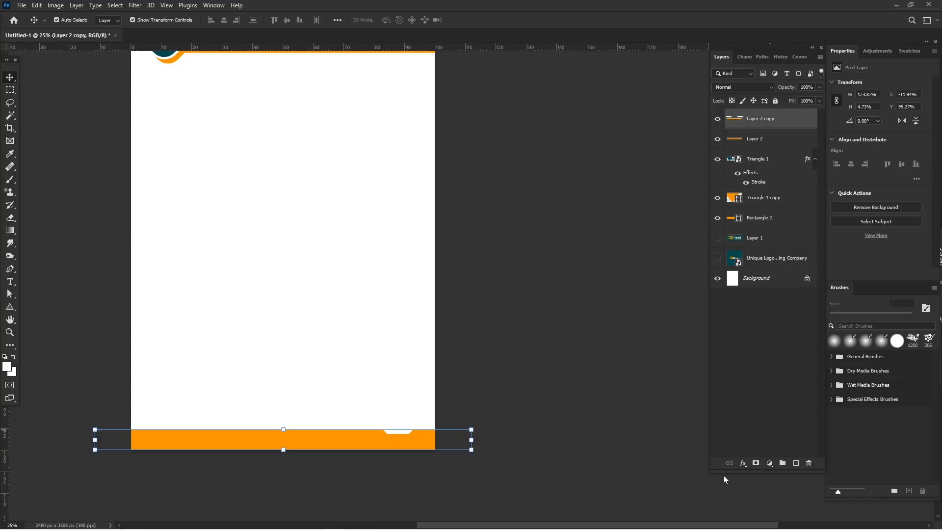
Apply a Color Overlay to the enlarged footer copy in the dark teal 02464f sampled from the header shape
click(743, 464)
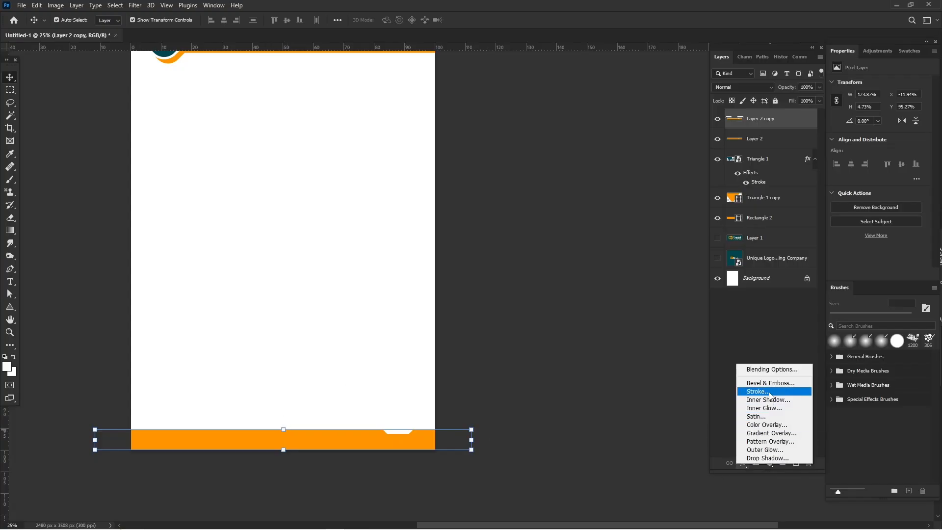
click(769, 425)
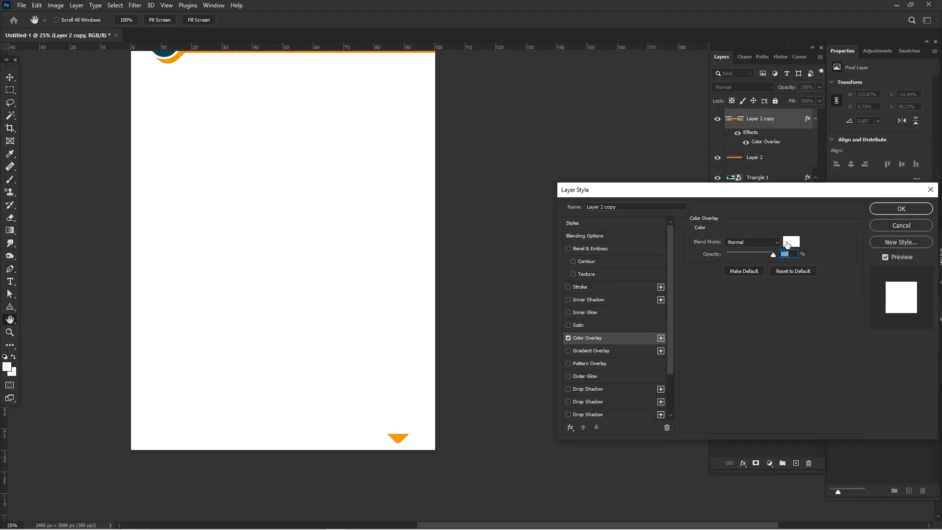
click(788, 243)
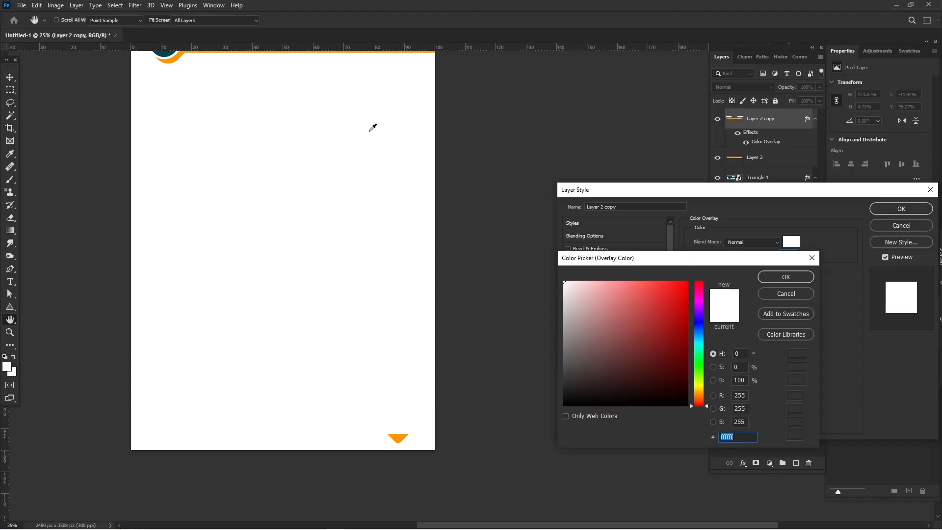
click(164, 51)
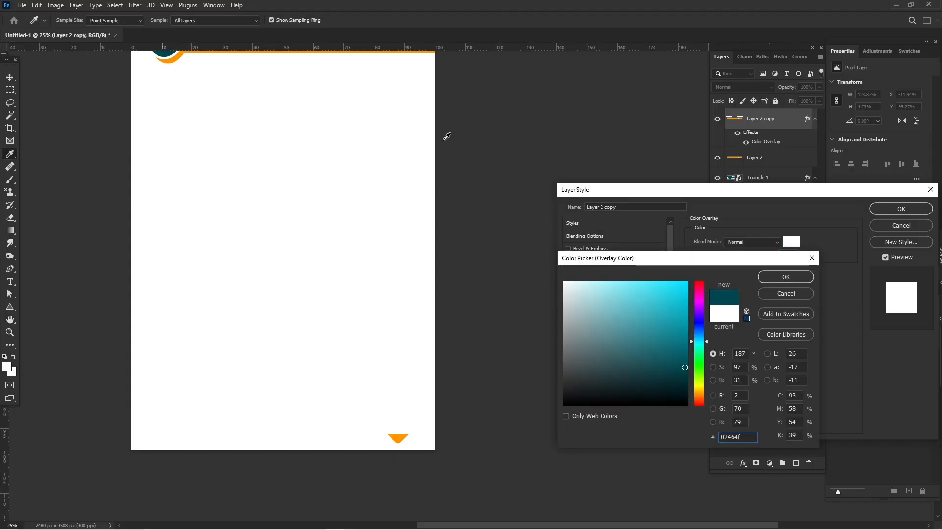
click(796, 277)
click(882, 210)
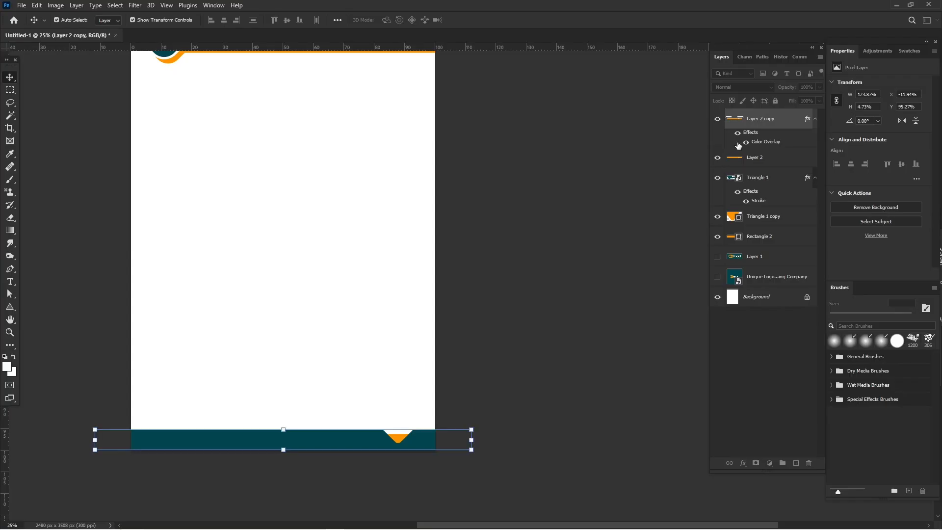
Place the teal bar layer beneath the orange bar and shift it about 7% of the page width left to align the notches
drag(778, 119, 774, 160)
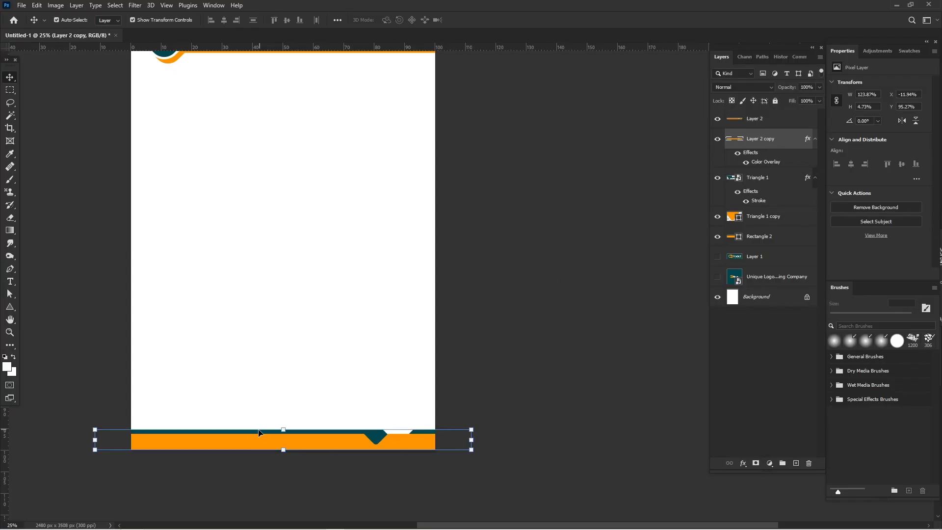
drag(254, 436, 233, 434)
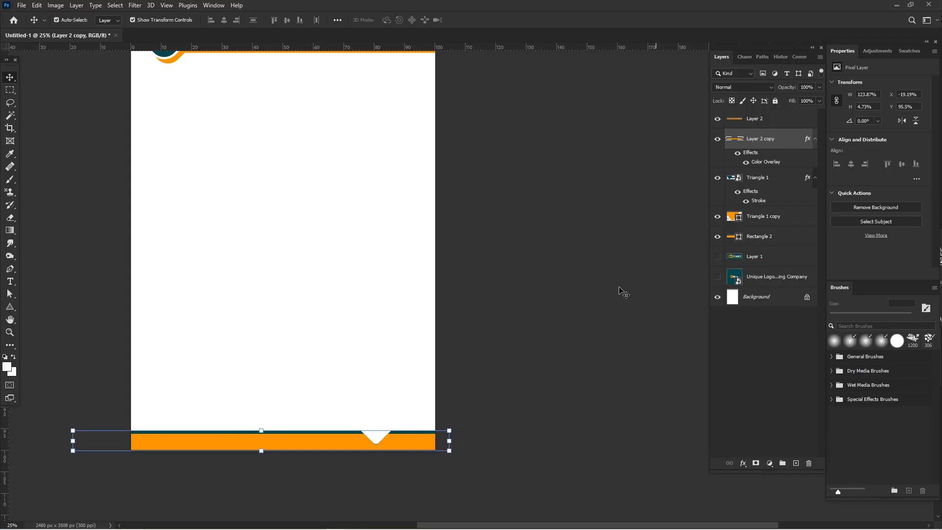
key(ctrl+n)
click(310, 456)
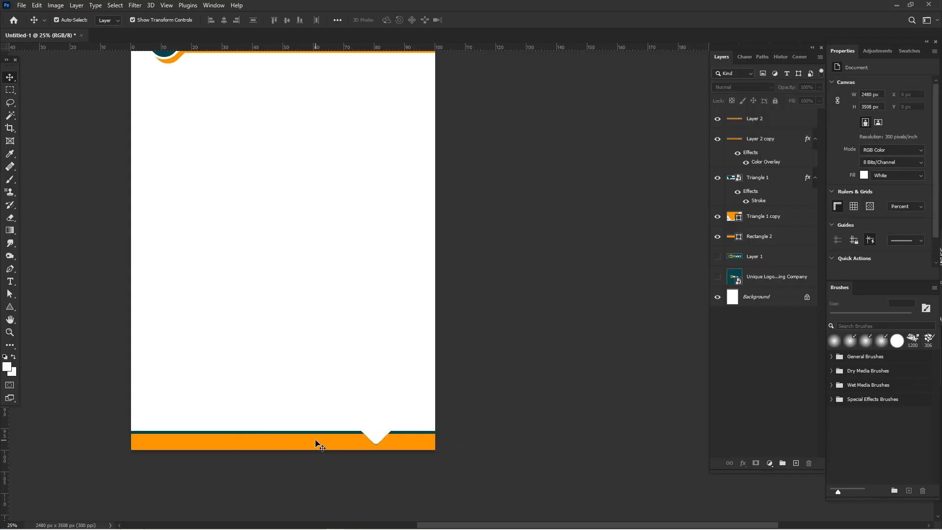
Add a 12 px white outside Stroke to the orange footer bar to separate it from the teal line
click(315, 441)
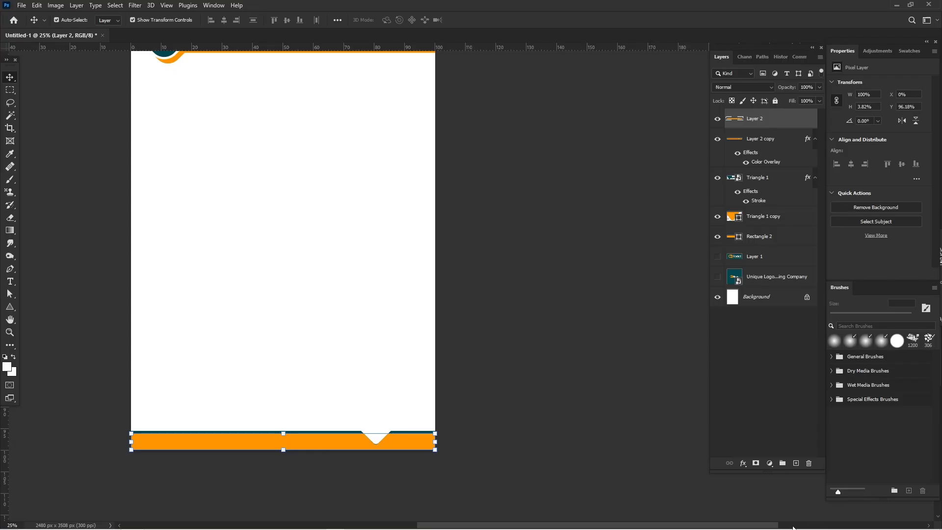
click(742, 463)
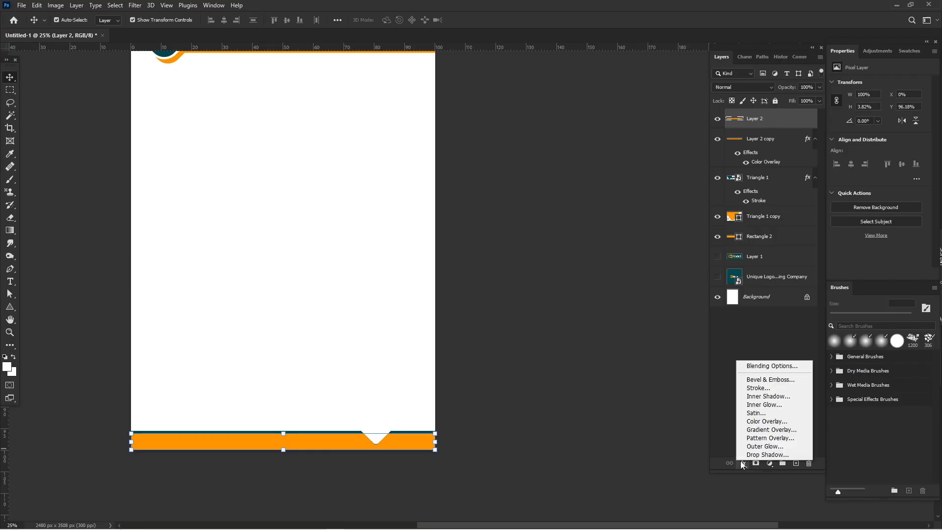
click(758, 391)
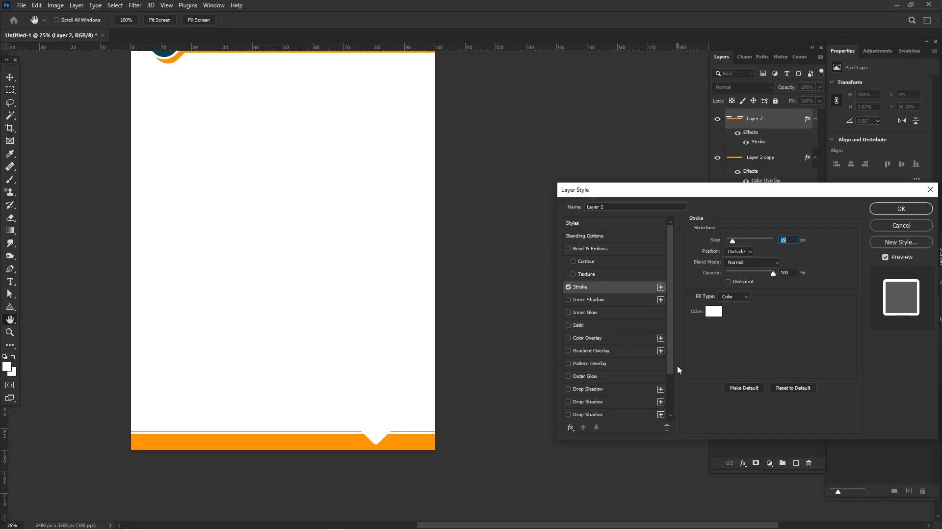
scroll(787, 239, down, 4)
scroll(787, 239, up, 1)
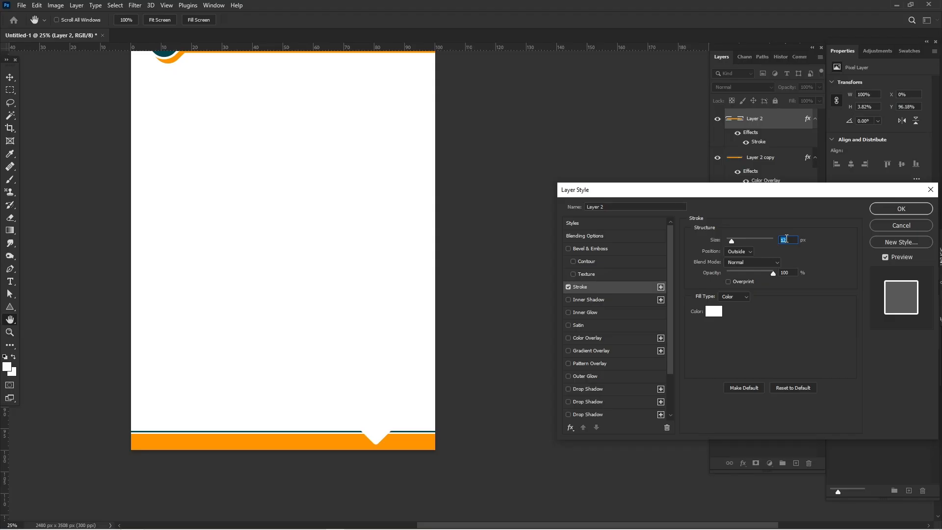
key(Return)
key(ctrl+minus)
key(ctrl+minus)
click(561, 165)
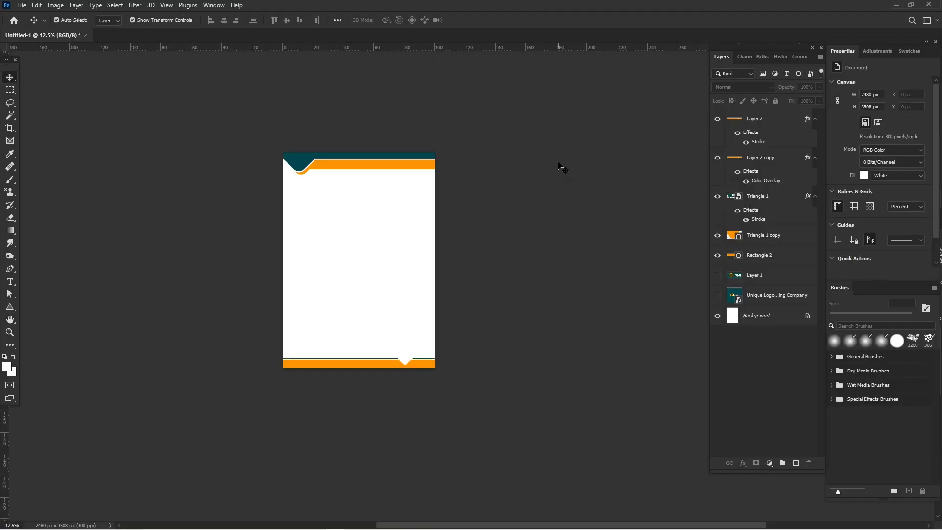
key(ctrl+plus)
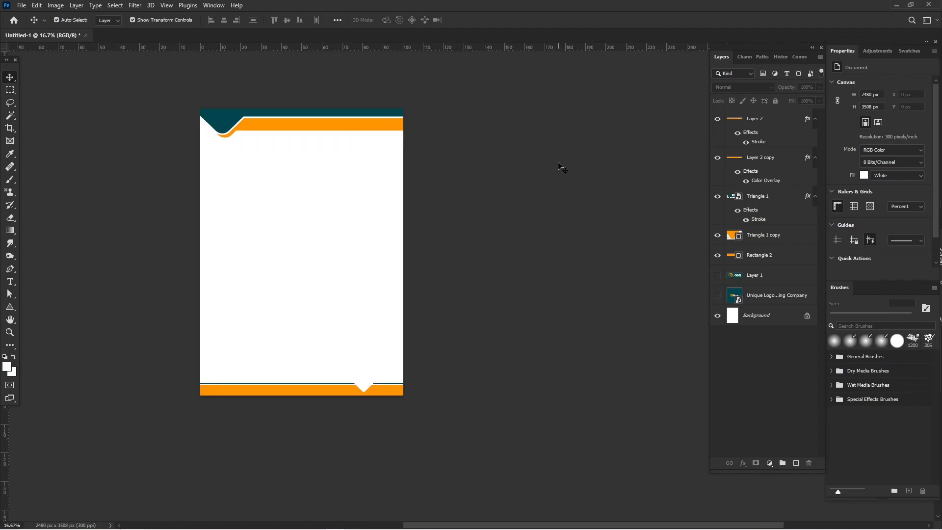
Show the cropped OnSocial Studio logo layer and delete the full square logo smart object beneath it
key(ctrl+plus)
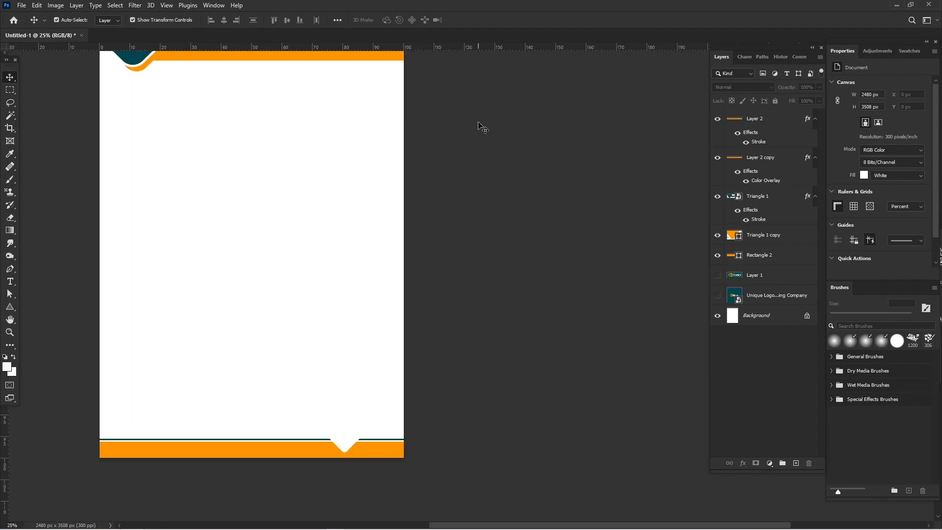
scroll(478, 126, left, 3)
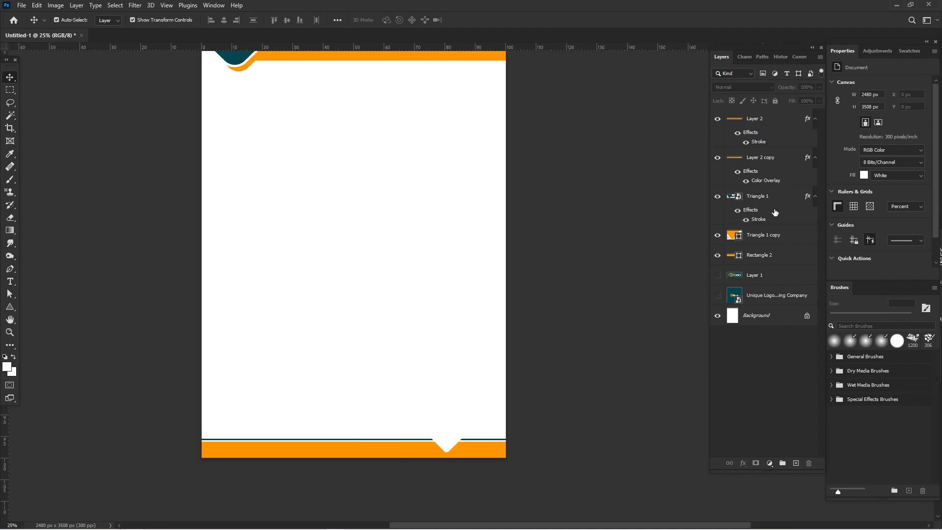
click(717, 296)
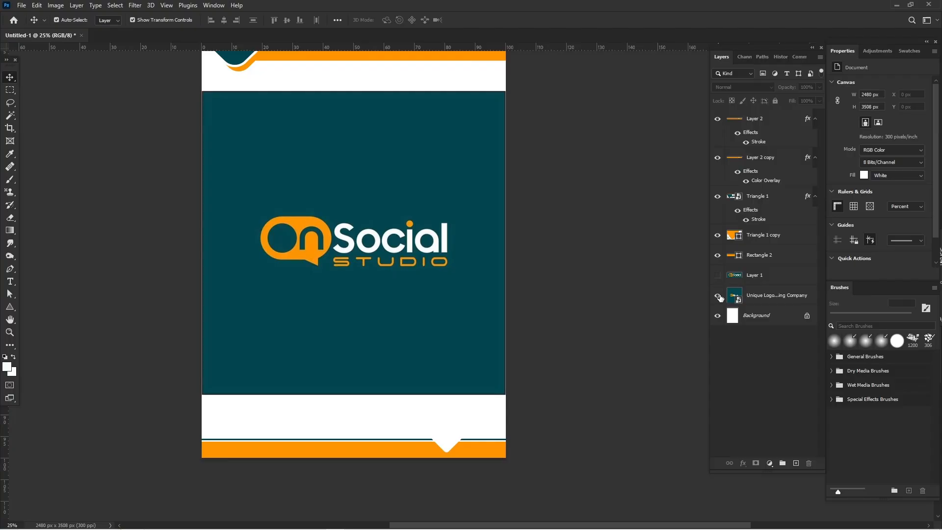
click(717, 296)
click(719, 282)
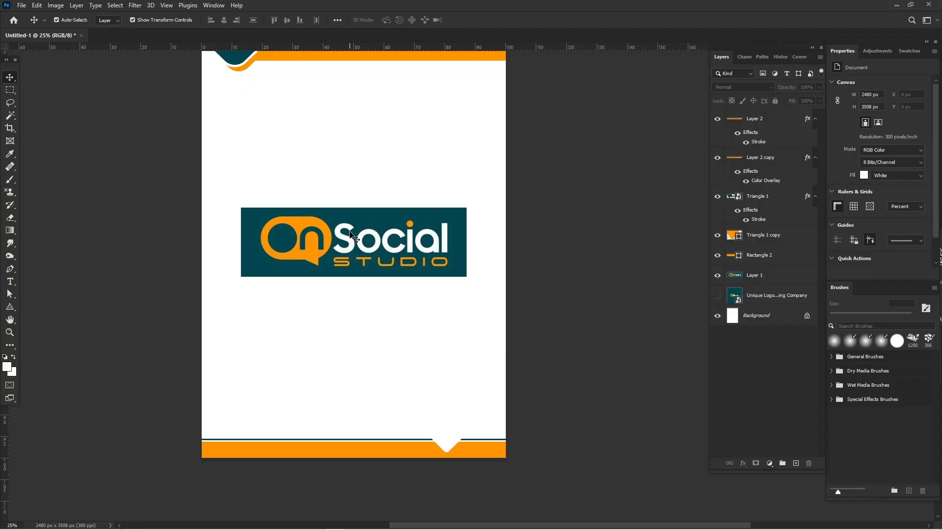
click(782, 274)
click(770, 296)
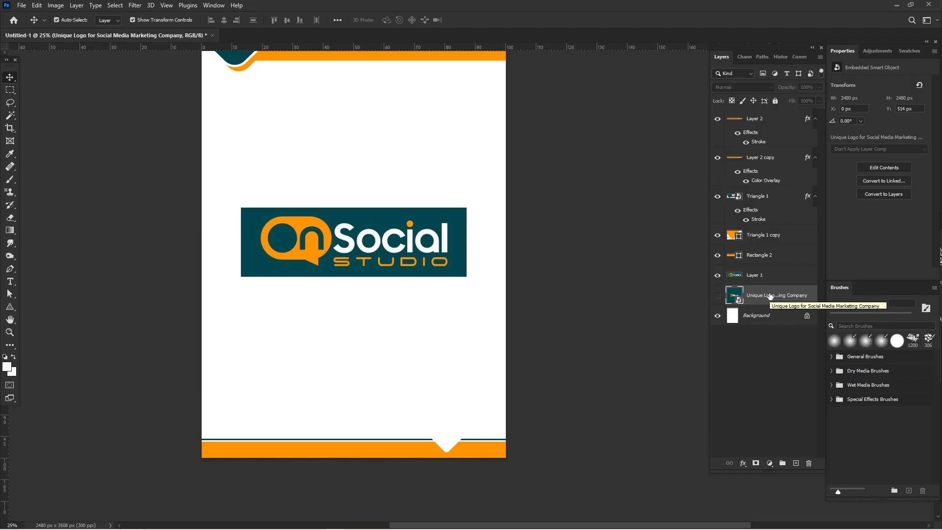
key(Delete)
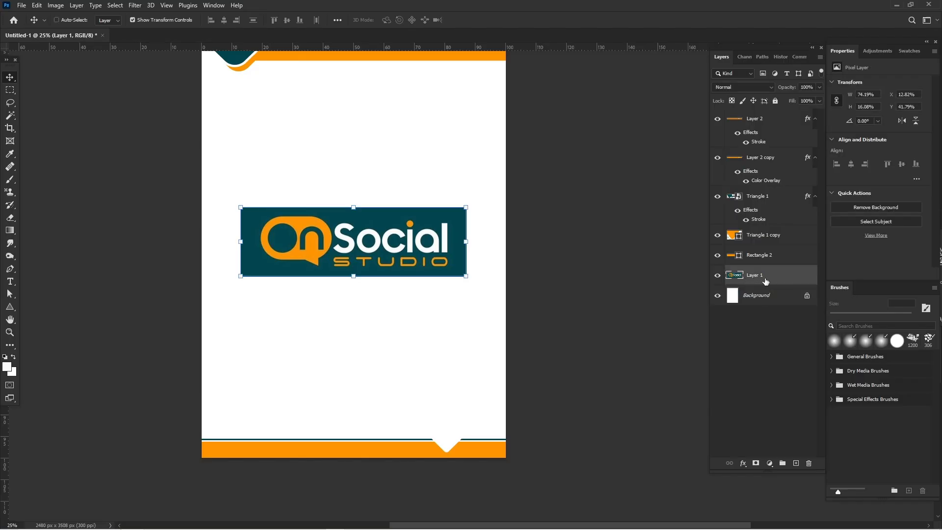
Duplicate the cropped logo layer, hide the original, and mask out the copy's teal background using a Magic Wand selection
key(ctrl+j)
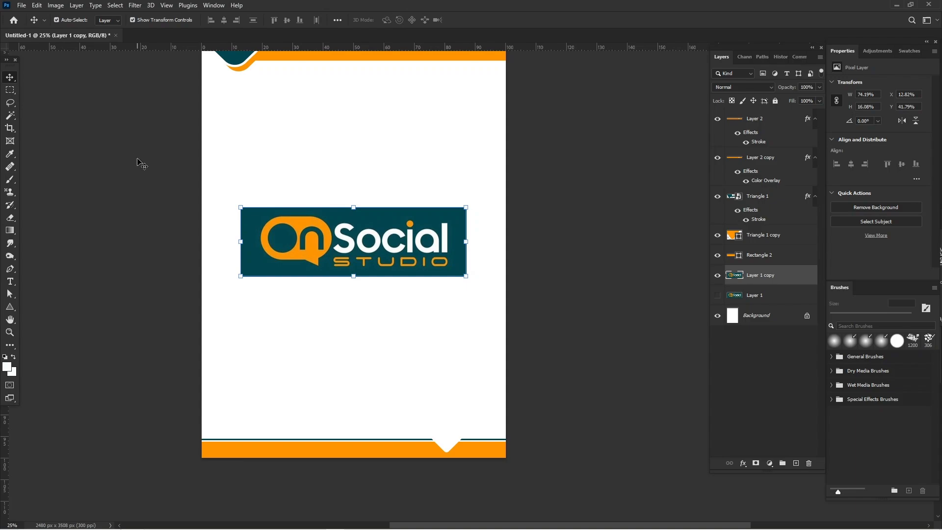
click(10, 116)
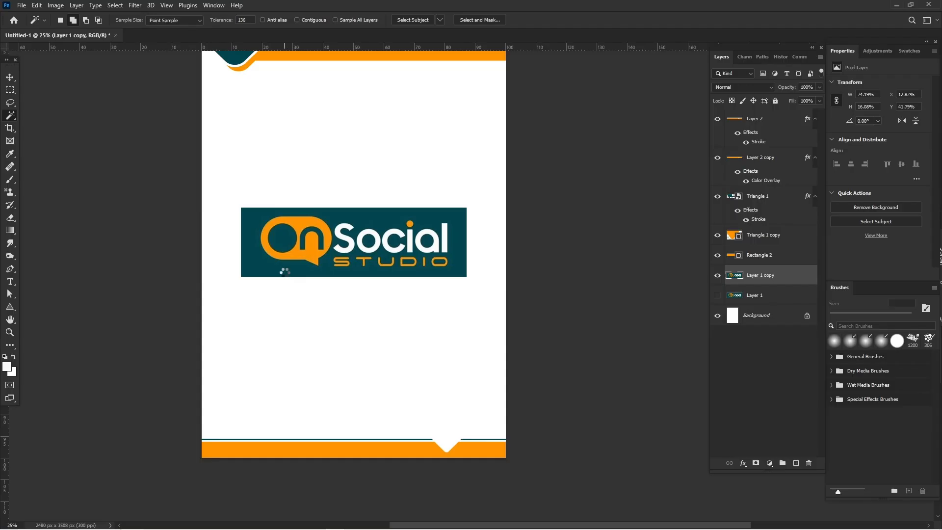
click(282, 271)
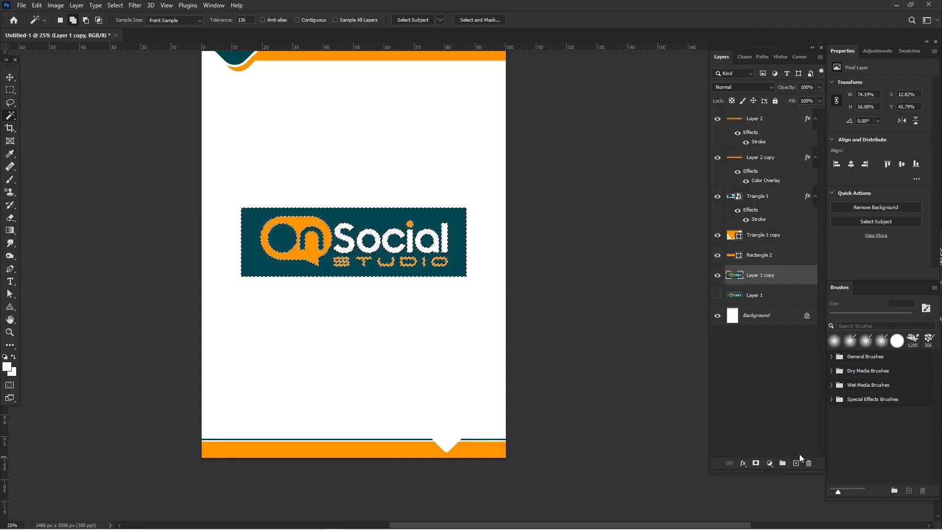
click(754, 463)
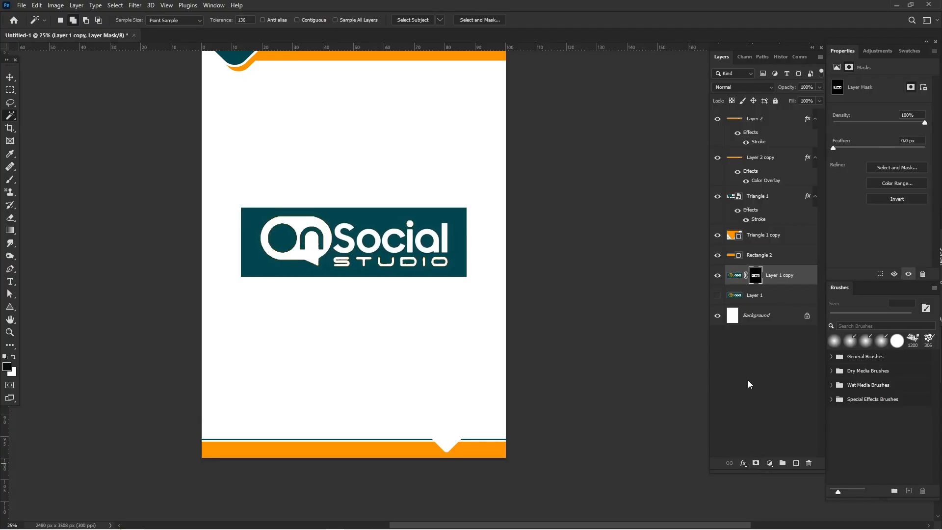
key(ctrl+i)
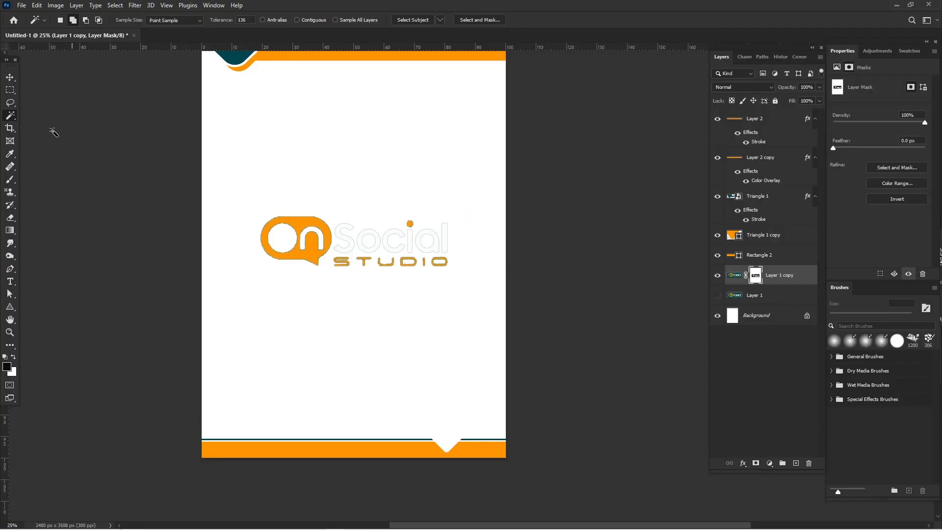
Scale the masked logo copy proportionally to about 30% and place it over the teal header notch
click(9, 79)
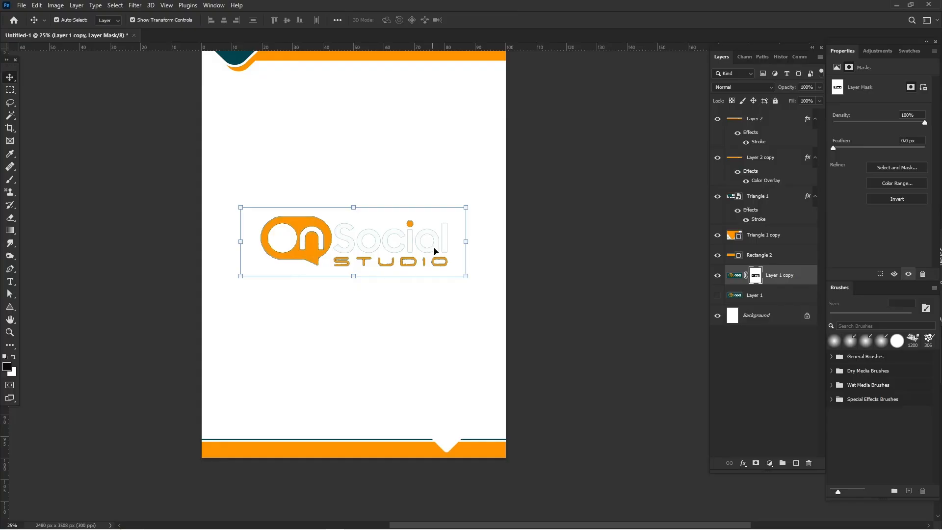
key(ctrl+t)
drag(466, 207, 255, 125)
scroll(256, 125, up, 4)
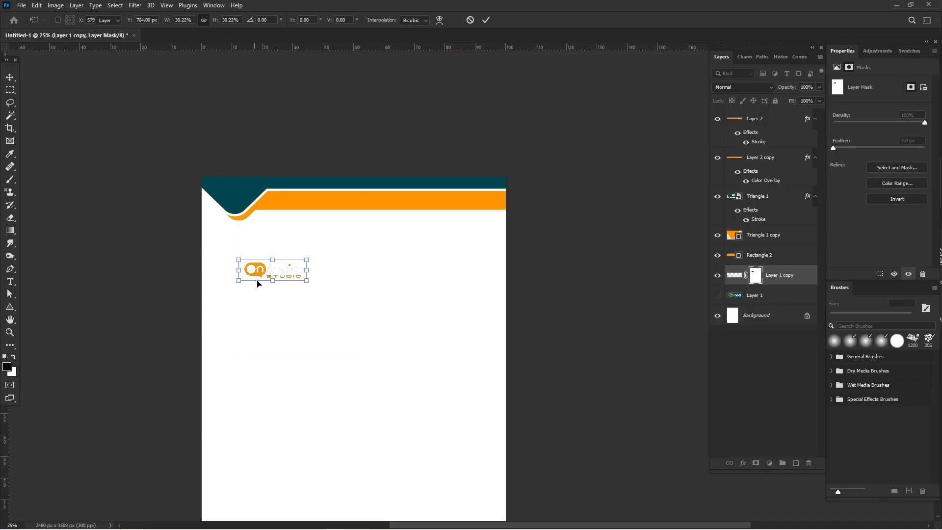
key(Return)
scroll(256, 283, up, 2)
drag(260, 338, 240, 260)
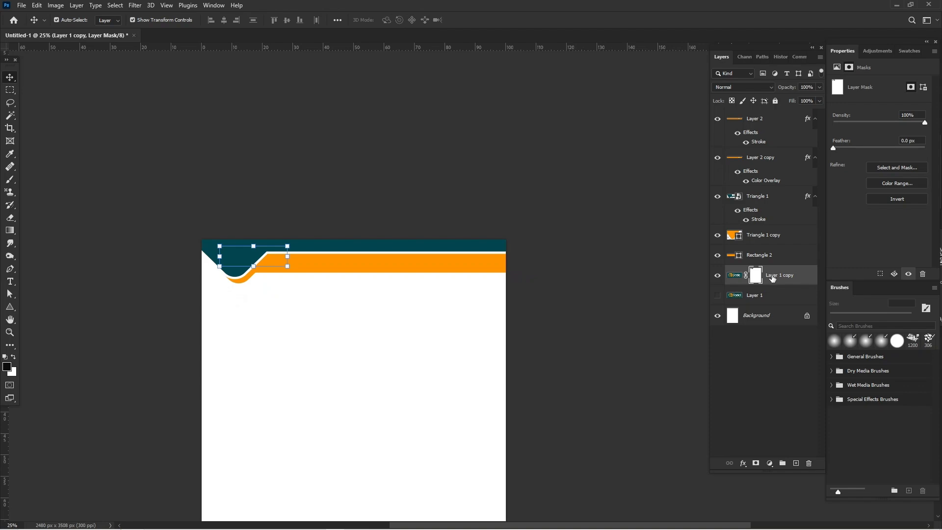
Bring the logo copy to the top of the layer stack and shrink it to about 52% to fit the notch
drag(775, 276, 773, 114)
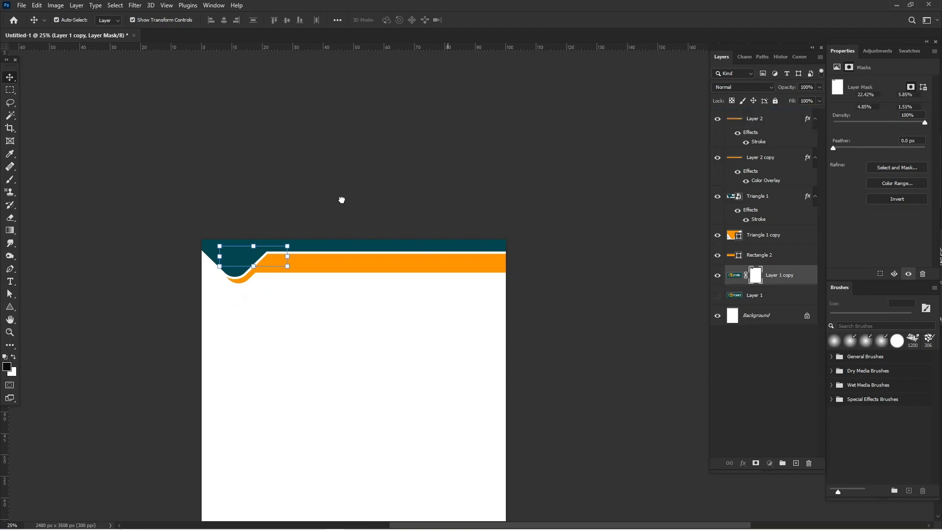
drag(288, 257, 256, 255)
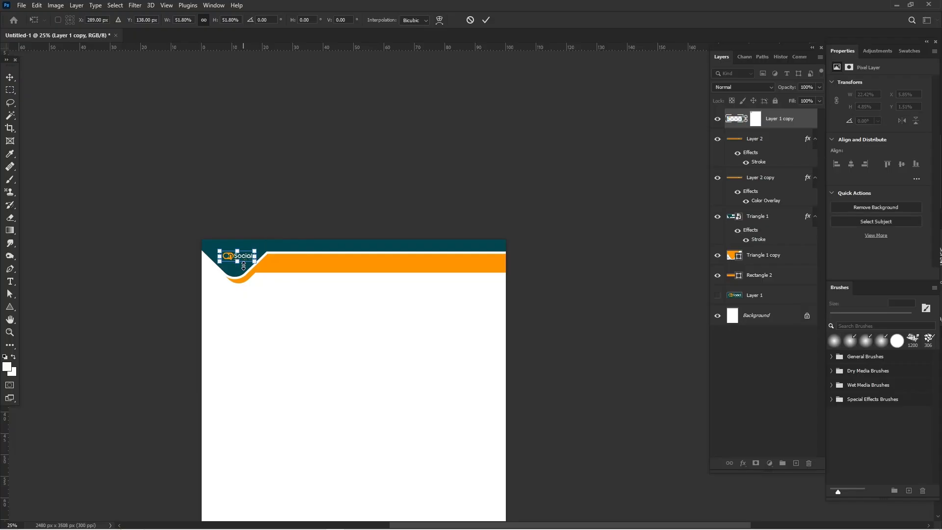
key(Return)
key(ctrl+t)
key(Return)
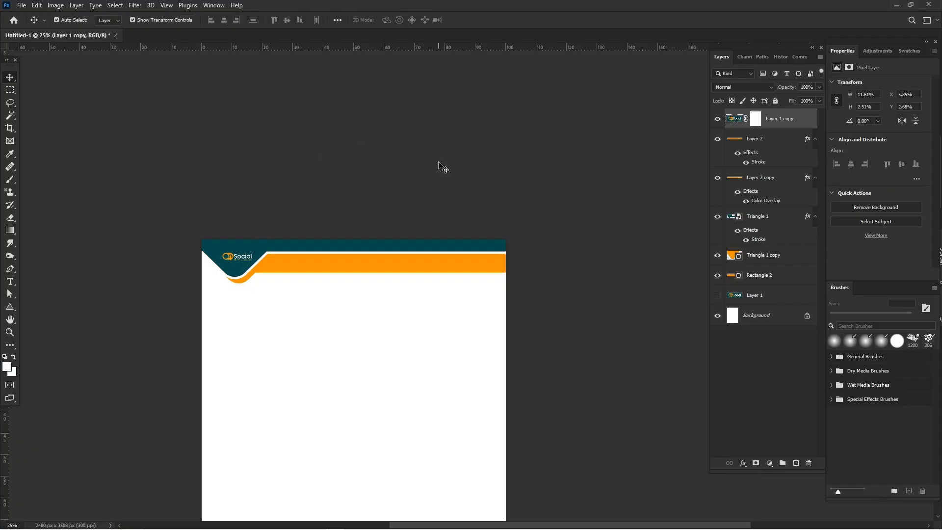
Examine the header up close, checking the logo's fit in the notch and the edges of the teal and orange shapes
click(564, 169)
key(ctrl+plus)
key(ctrl+plus)
key(ctrl+plus)
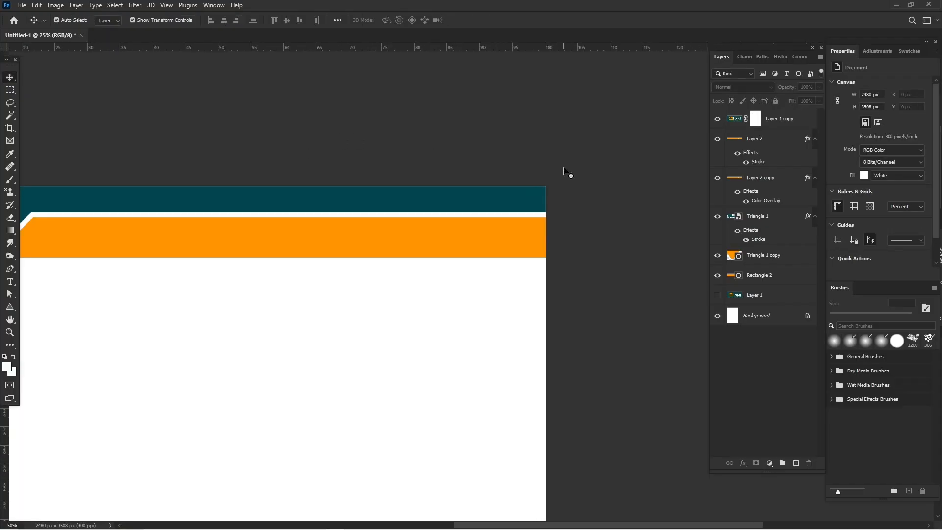
scroll(540, 186, left, 3)
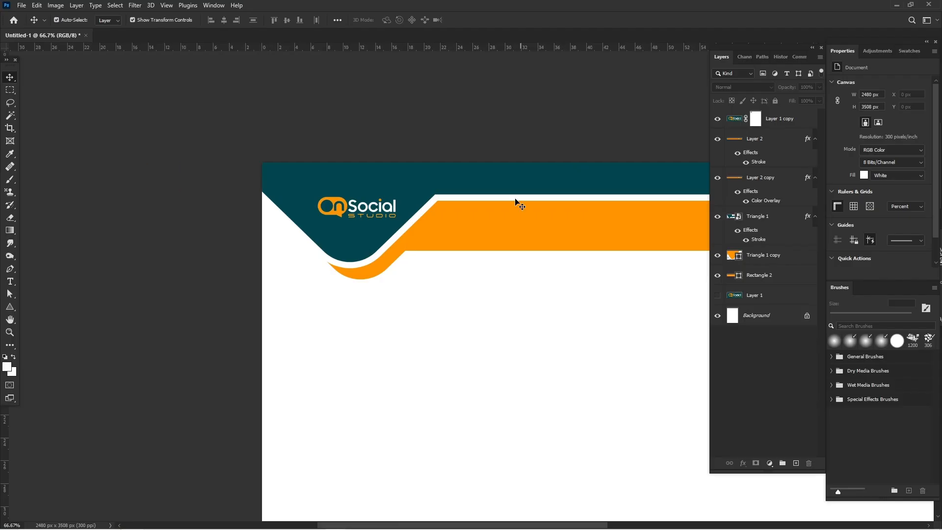
ctrl+click(387, 266)
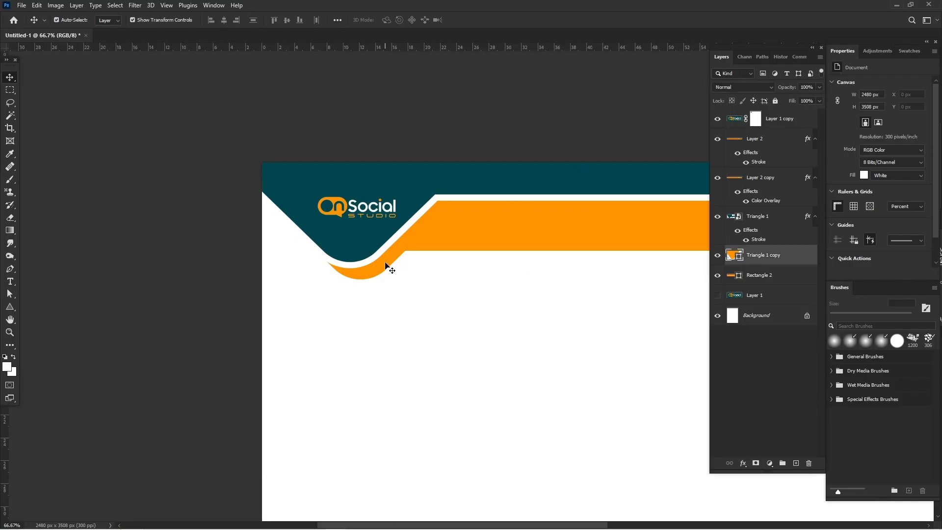
click(400, 231)
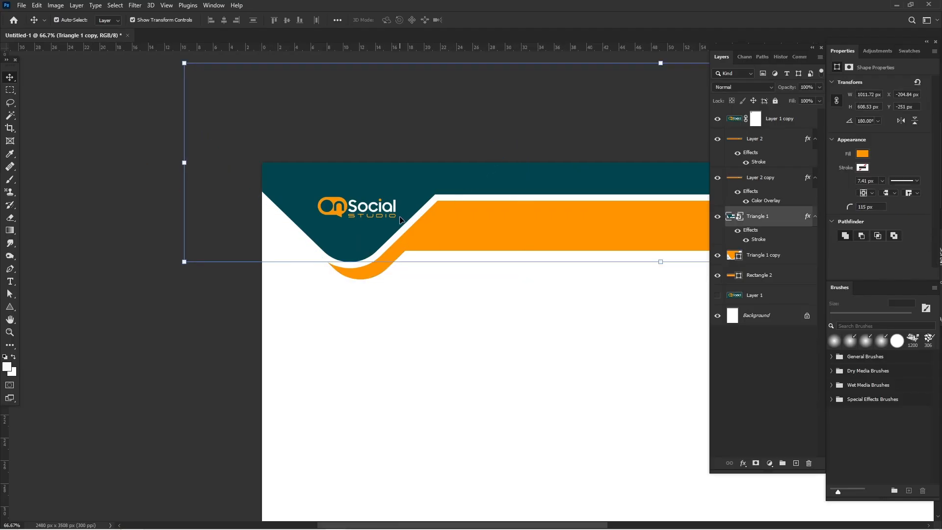
click(367, 276)
key(ctrl+minus)
key(ctrl+minus)
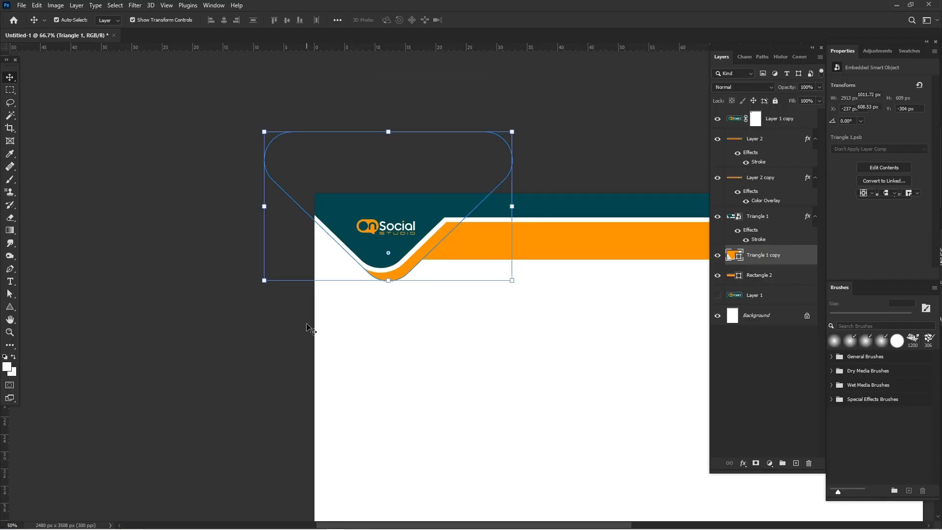
scroll(307, 324, right, 5)
key(ctrl+plus)
scroll(307, 327, left, 5)
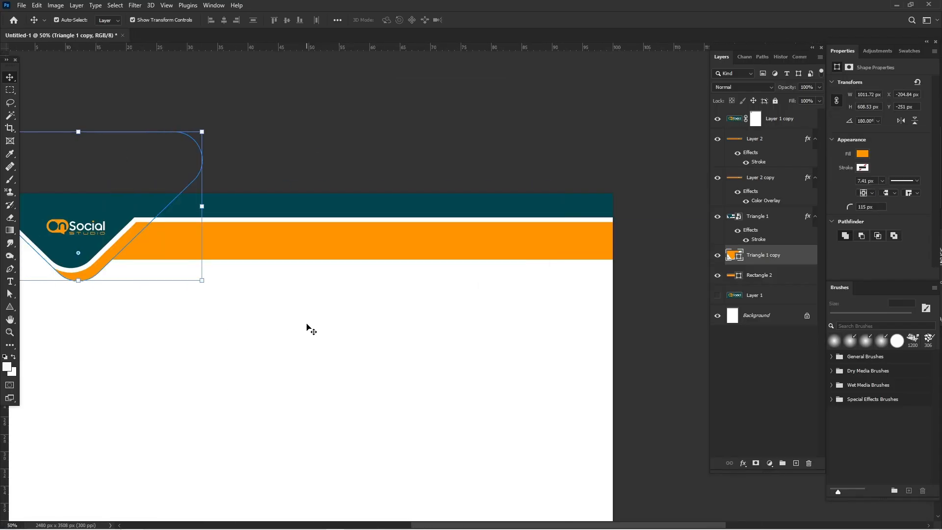
click(127, 330)
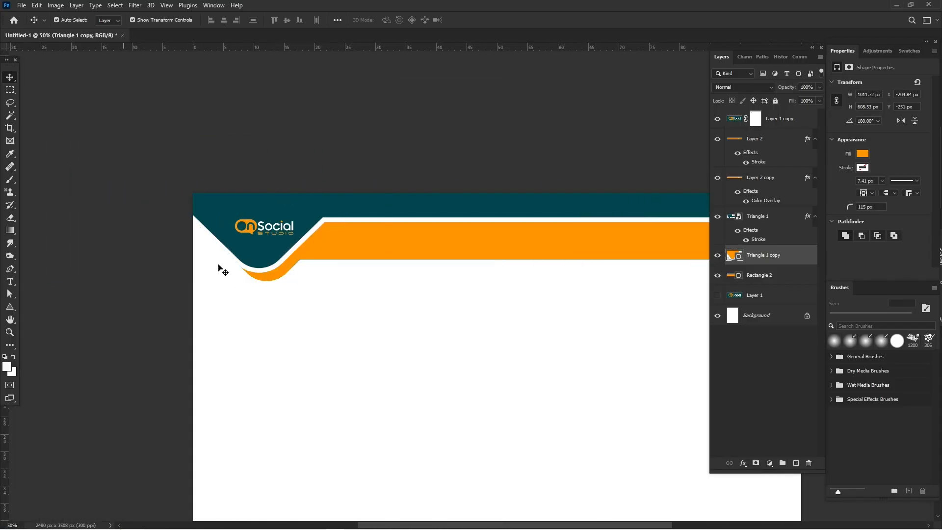
Enlarge the header logo to about 116% around its centre and shift it slightly left within the teal notch
click(258, 231)
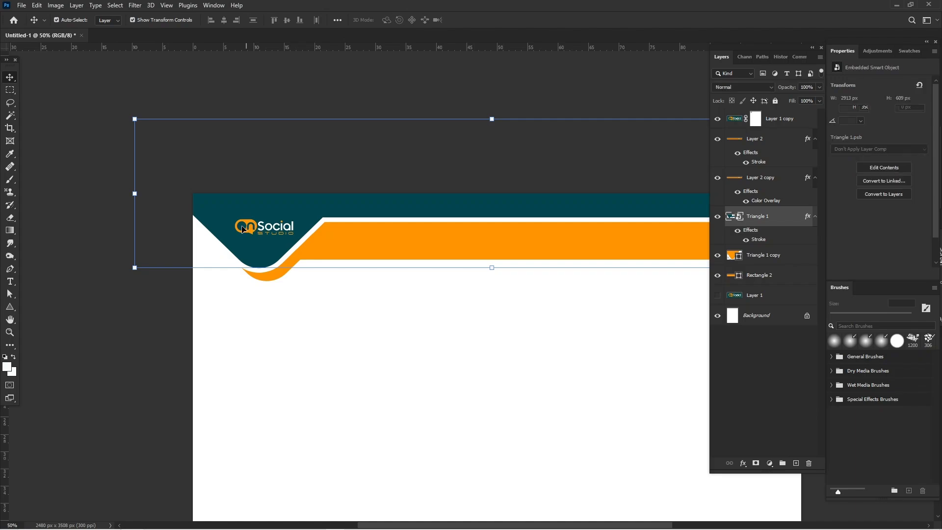
click(248, 233)
drag(228, 227, 217, 227)
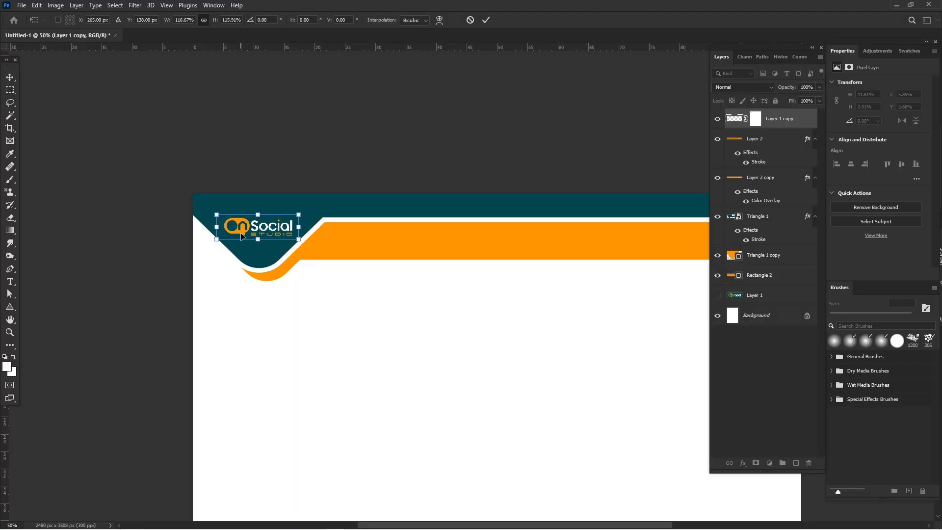
key(Return)
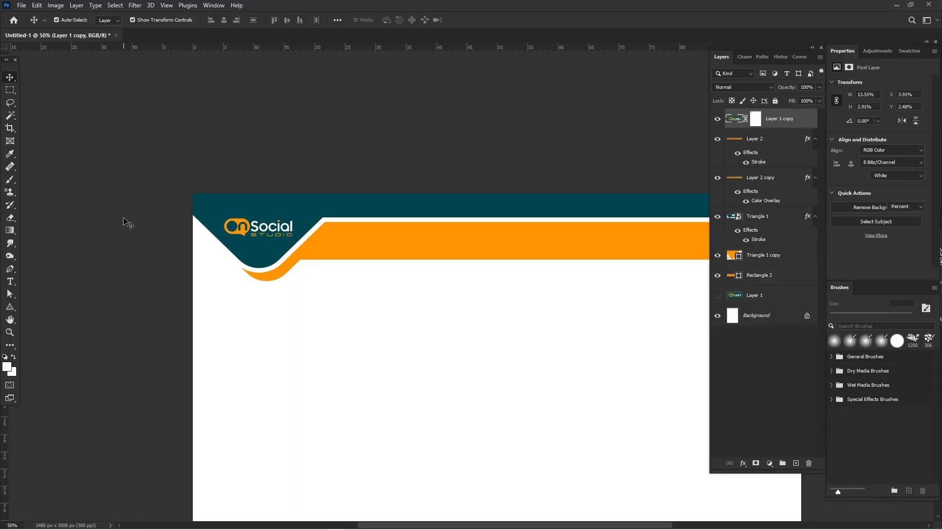
key(ctrl+minus)
click(128, 223)
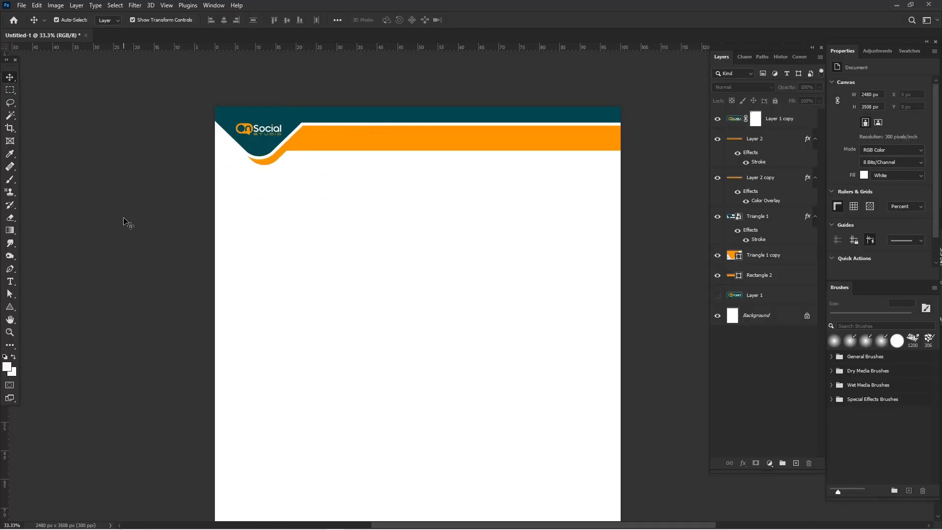
Make the hidden large logo on Layer 1 visible in the page centre and select it
scroll(127, 223, down, 5)
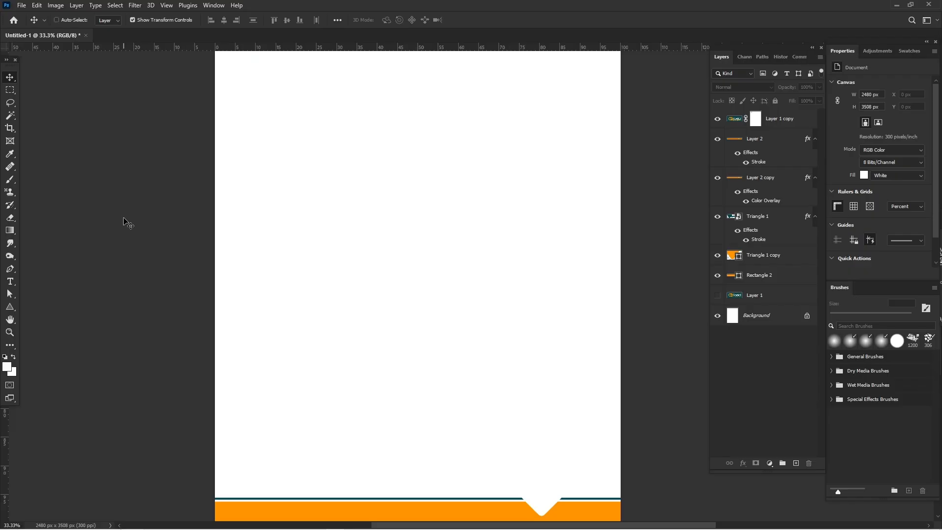
key(ctrl+minus)
scroll(128, 223, down, 1)
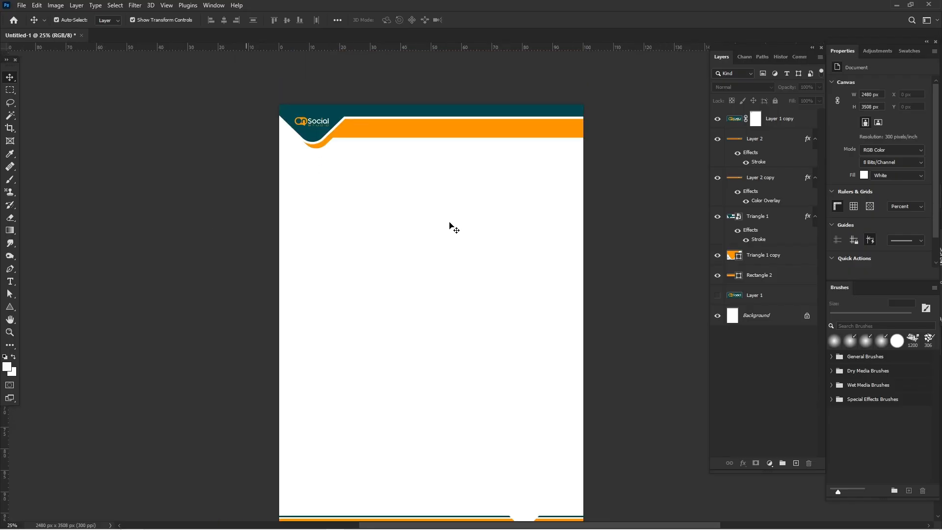
click(718, 295)
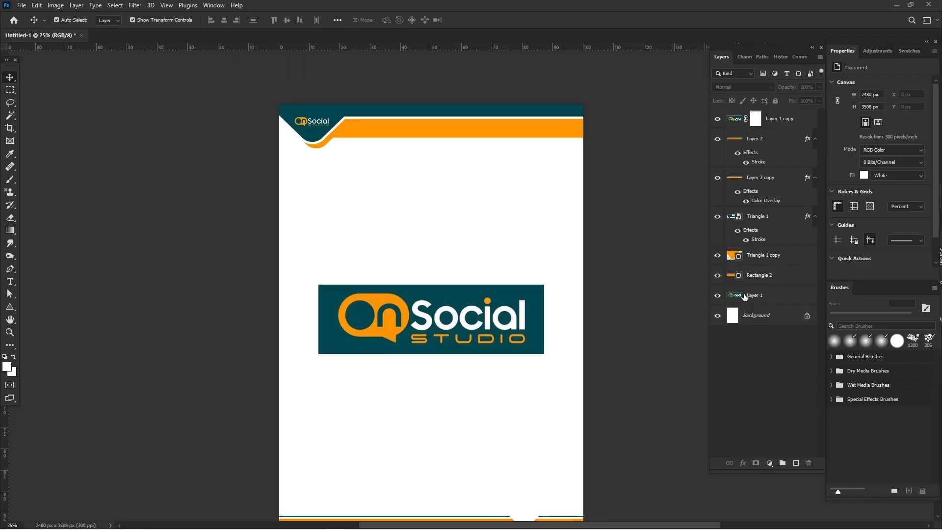
click(347, 330)
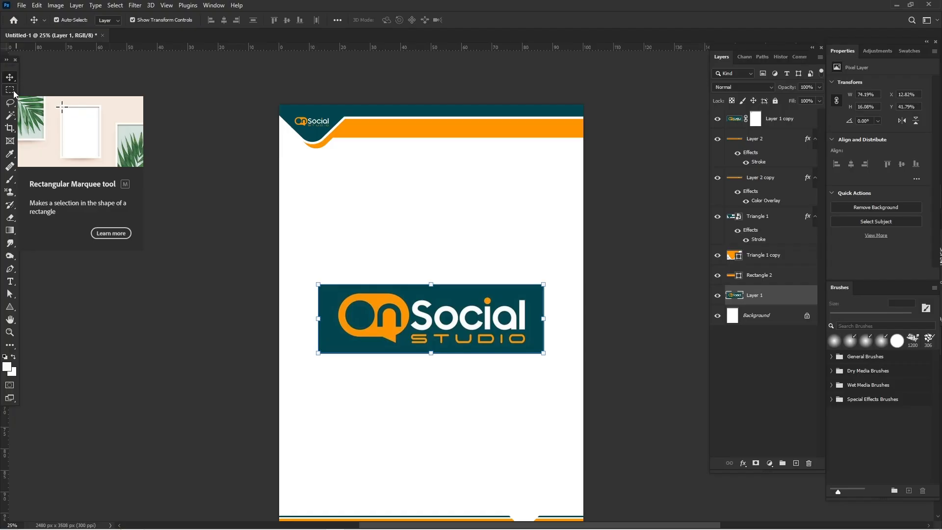
Select the large logo's teal background with the Magic Wand and hide it using an inverted layer mask
click(10, 115)
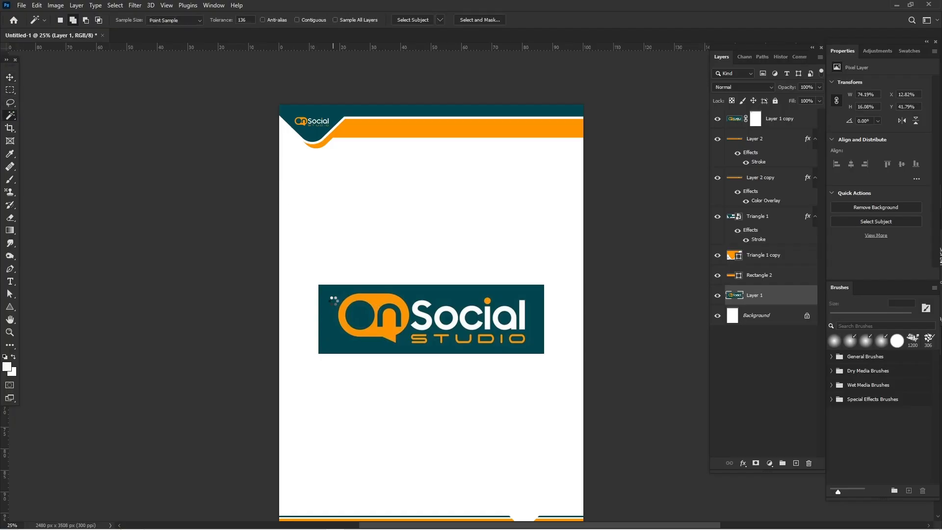
click(334, 301)
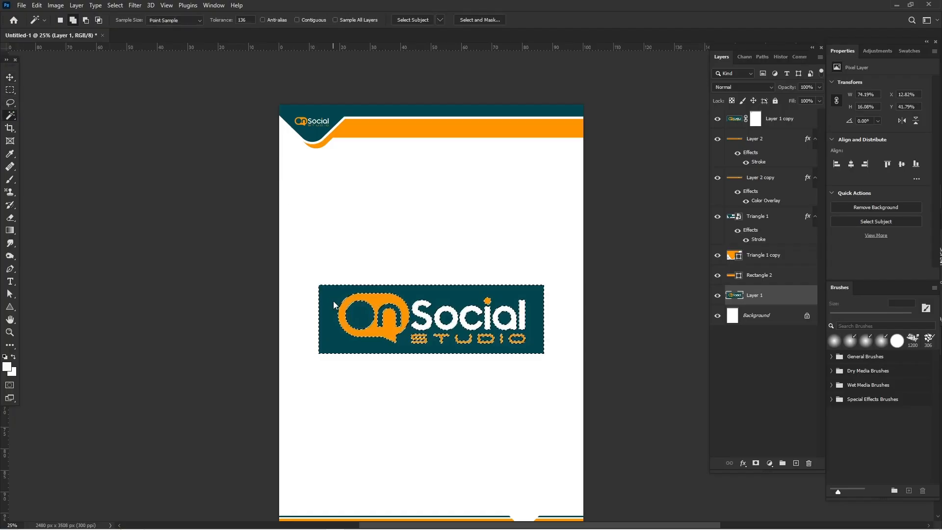
click(756, 463)
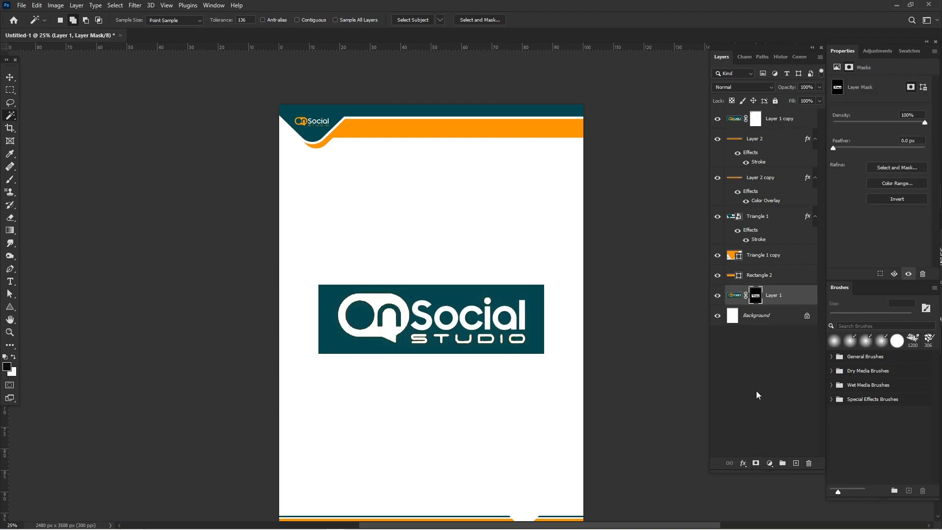
key(ctrl+i)
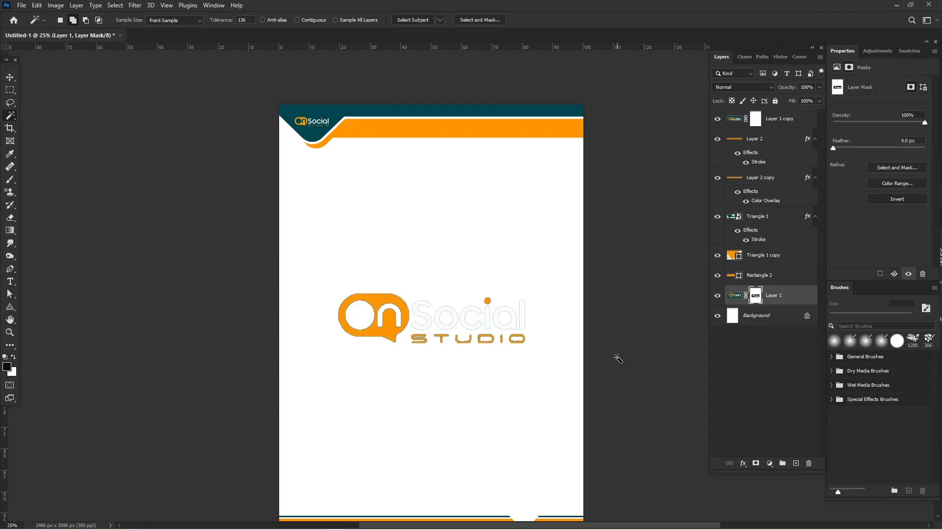
Convert the masked large logo on Layer 1 to a smart object
click(10, 77)
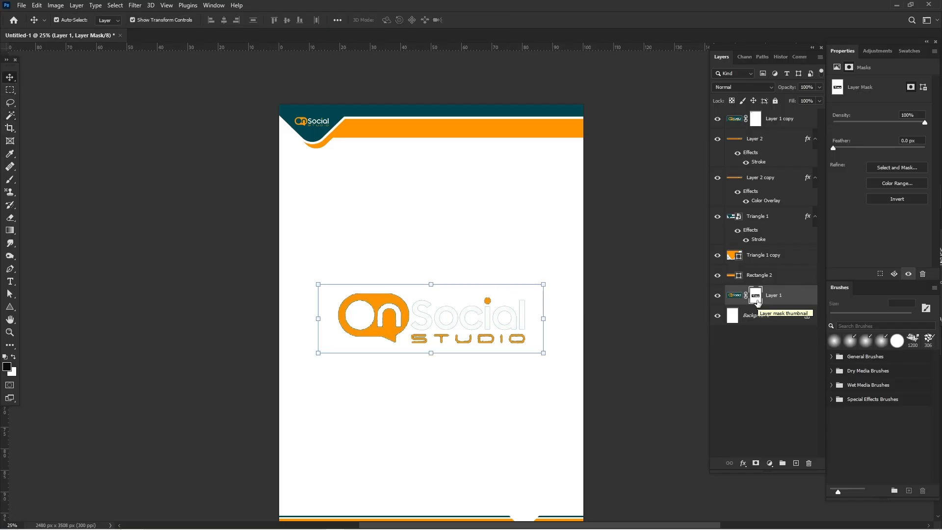
right_click(770, 297)
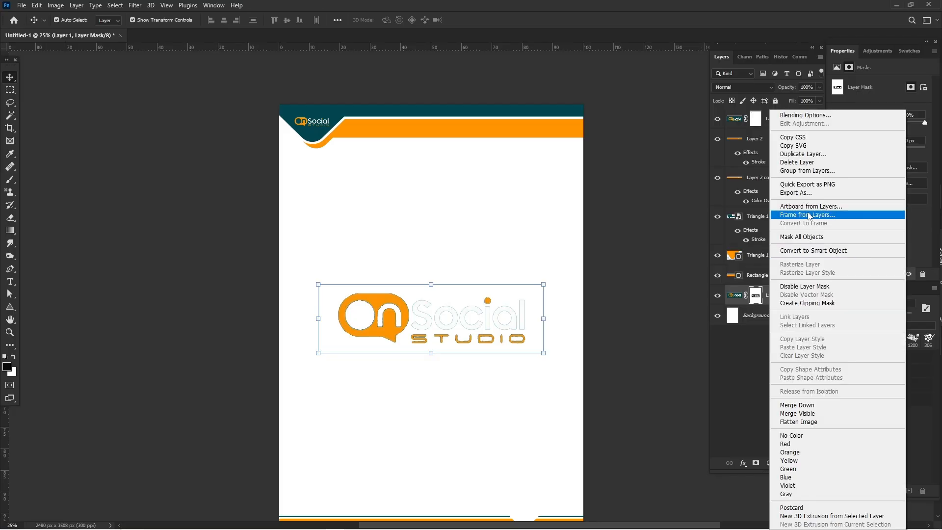
click(813, 250)
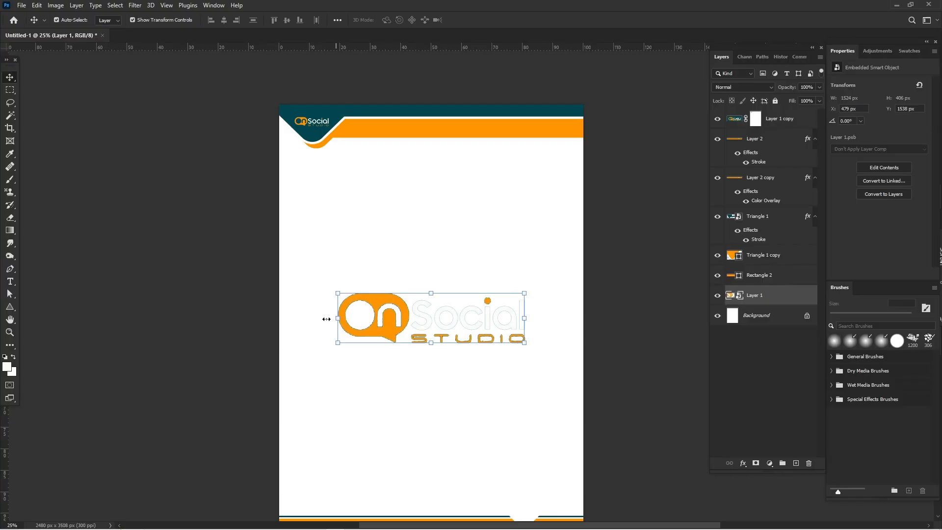
Enlarge the large logo proportionally to about 1829 px wide, centred across the page
mouse_move(326, 319)
mouse_down()
mouse_move(335, 322)
mouse_move(319, 322)
mouse_up()
drag(523, 320, 566, 320)
drag(489, 321, 490, 324)
key(Return)
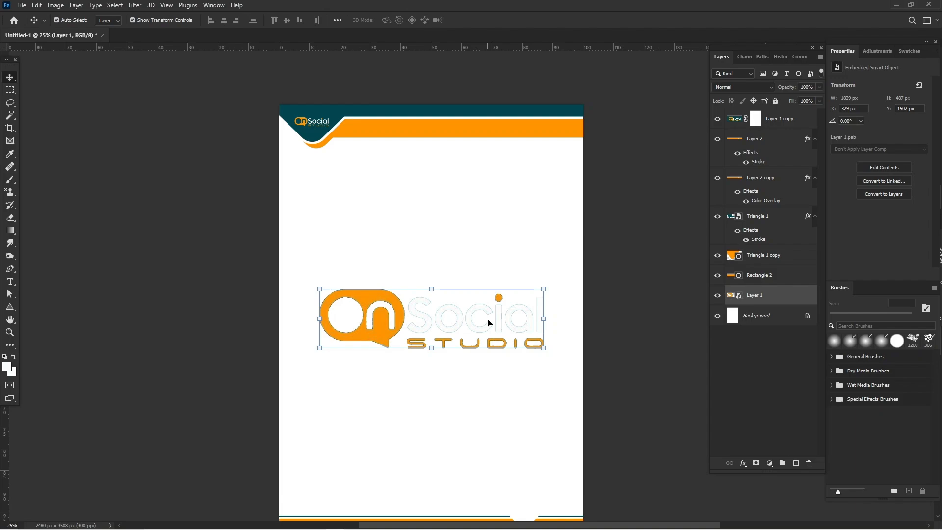
click(158, 282)
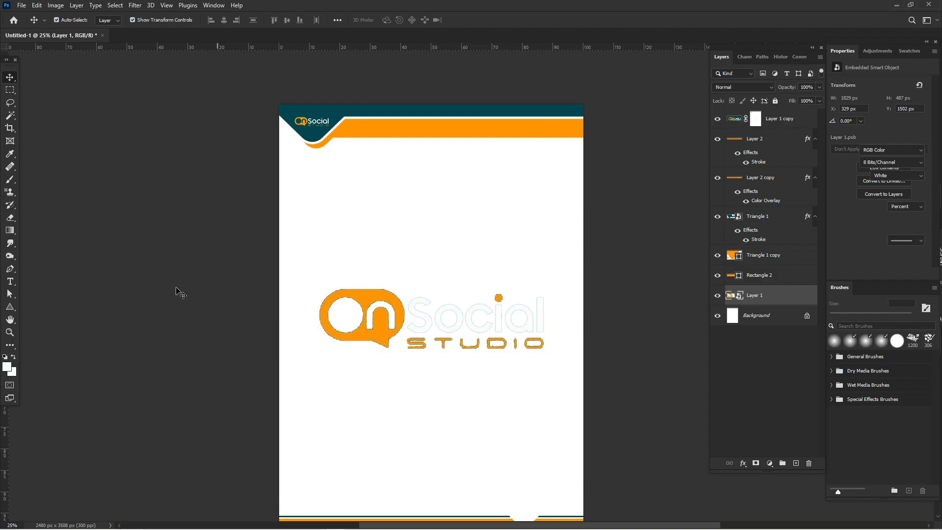
Marquee-select the orange "On" speech bubble of the large logo and copy it onto its own layer
click(16, 90)
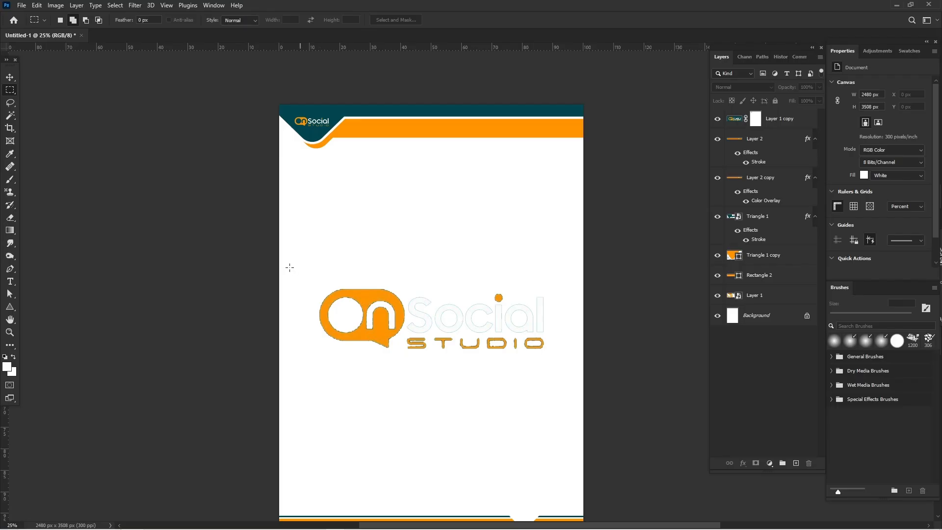
drag(296, 252, 410, 360)
click(406, 360)
key(ctrl+j)
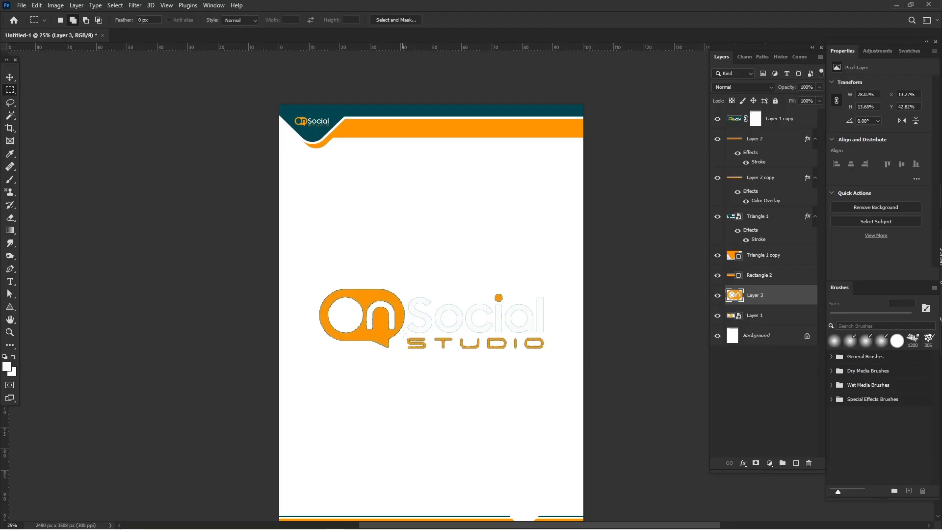
Marquee-select the word STUDIO in the large logo and copy it from Layer 1 onto its own layer
drag(402, 334, 550, 353)
key(ctrl+j)
click(459, 200)
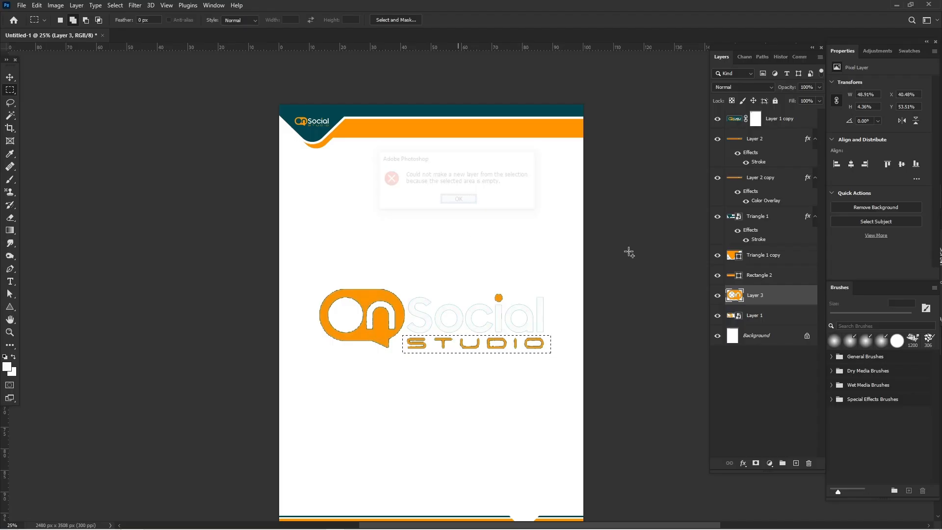
click(767, 323)
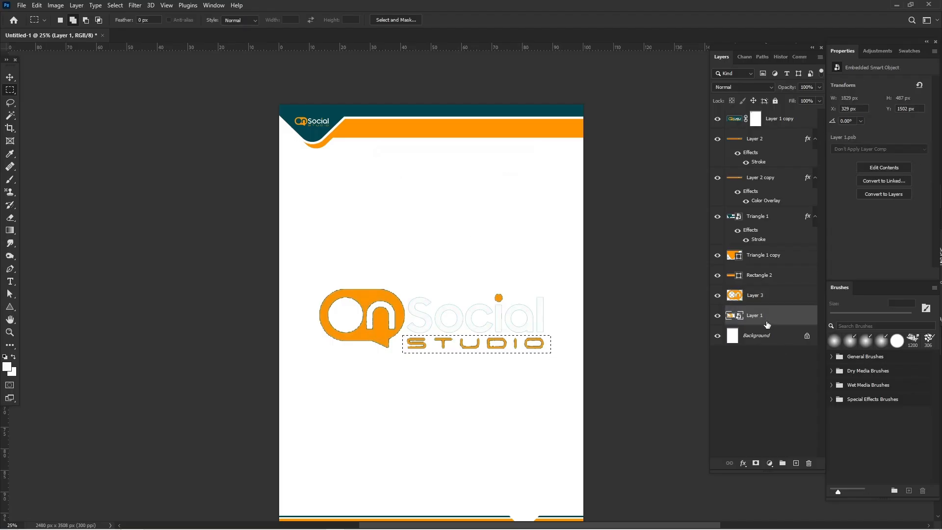
key(ctrl+j)
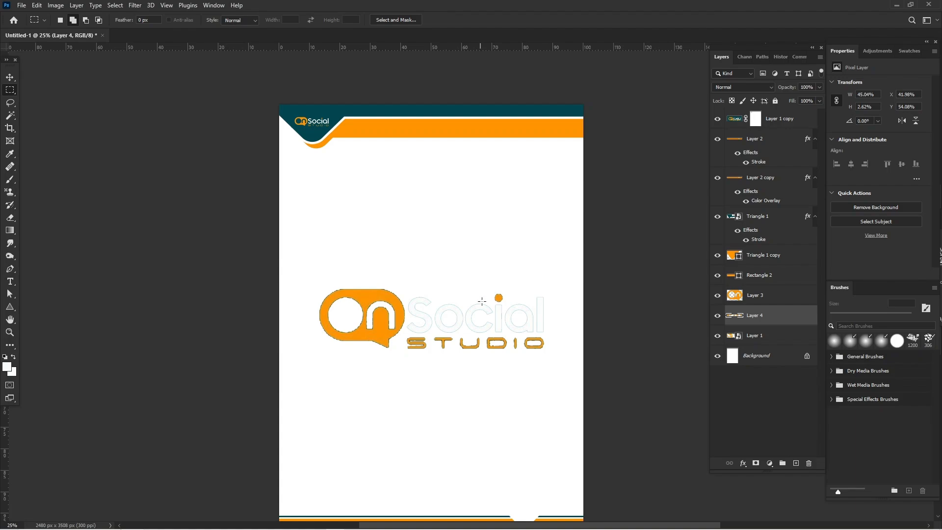
Marquee-select the orange dot of the "i" in Social and copy it from Layer 1 onto its own layer
drag(487, 290, 509, 303)
key(ctrl+j)
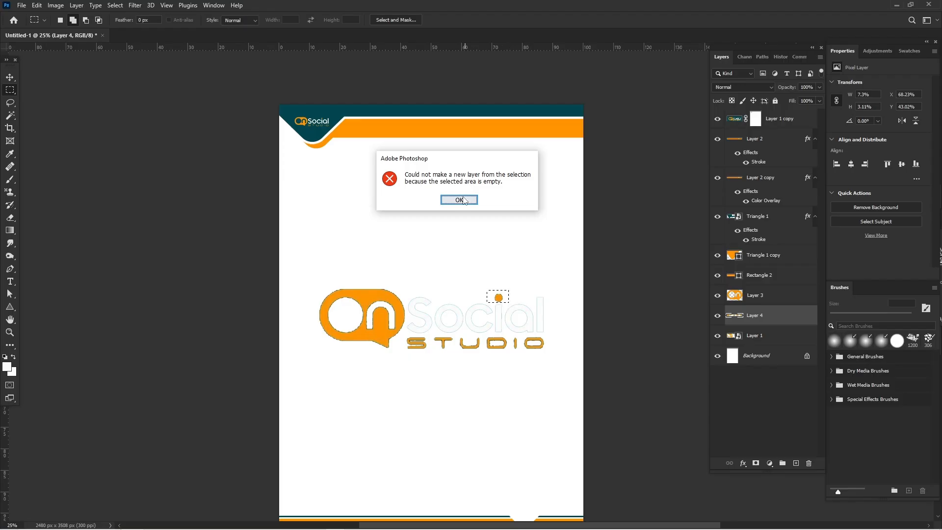
key(Return)
click(758, 339)
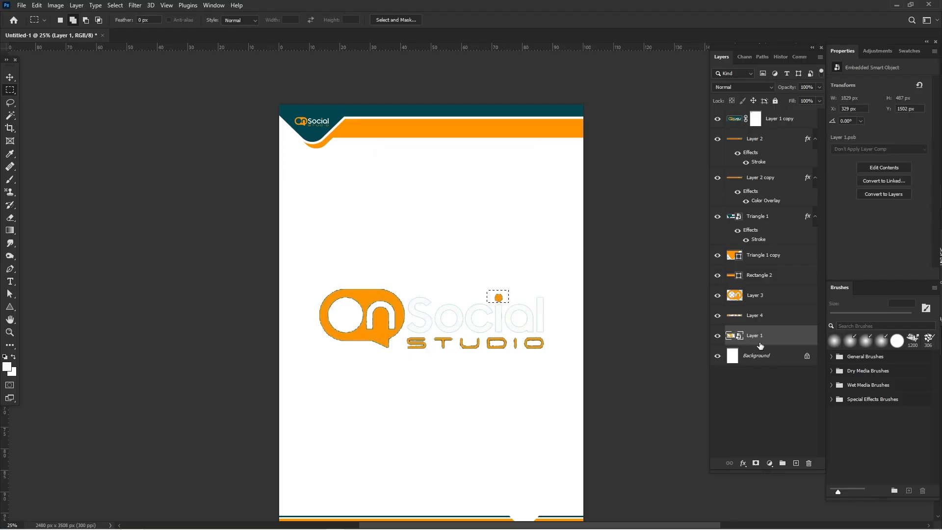
key(ctrl+j)
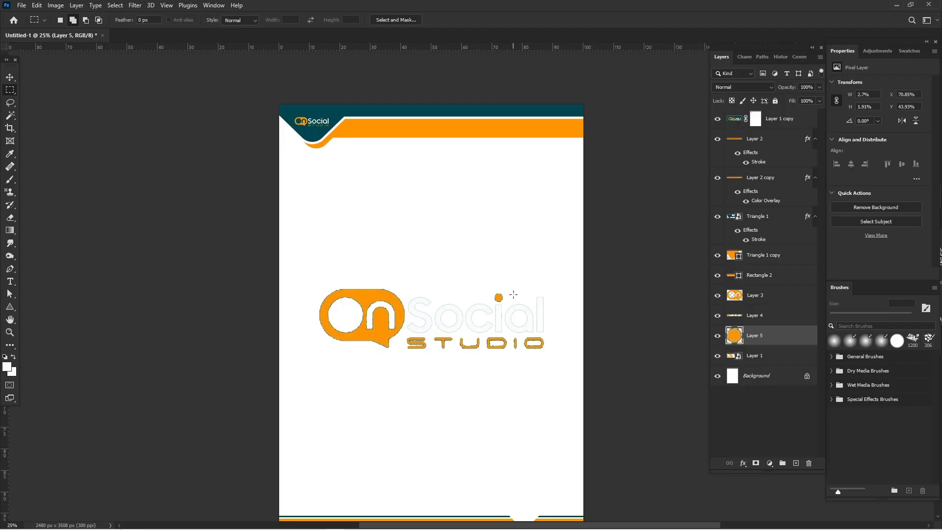
Combine the copied bubble, STUDIO and dot layers (Layer 3, Layer 4 and Layer 5) into one smart object
click(9, 78)
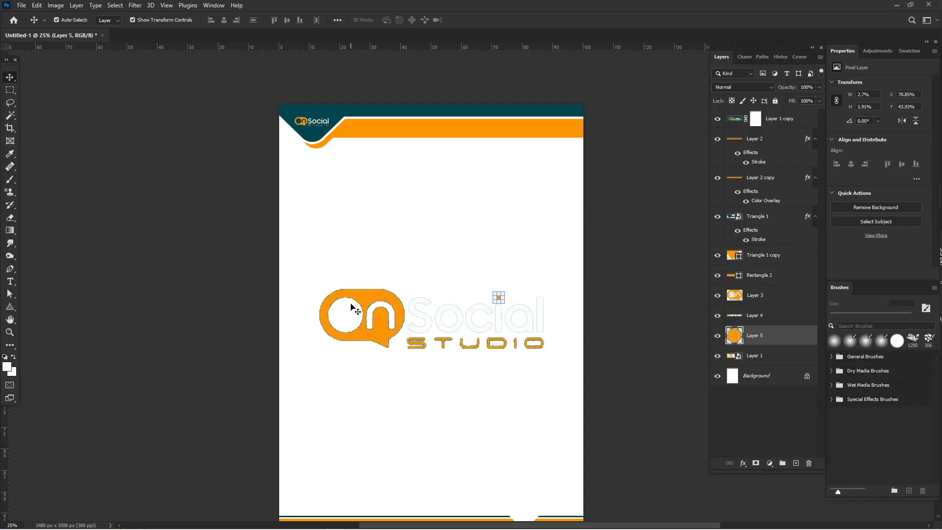
click(502, 327)
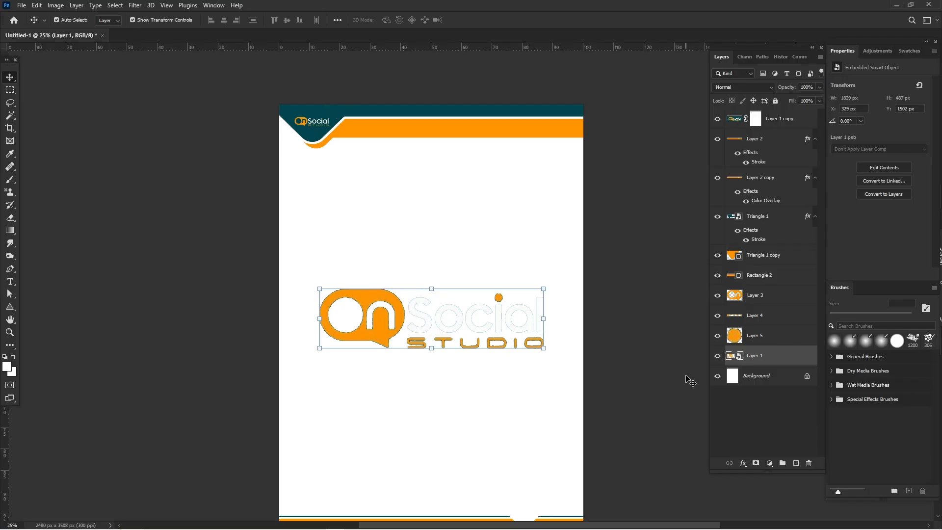
click(769, 334)
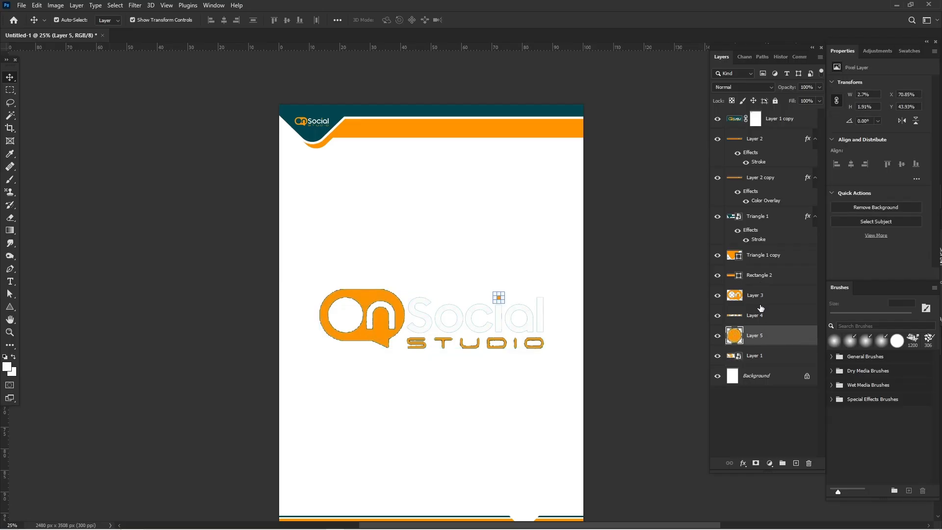
click(761, 315)
click(763, 297)
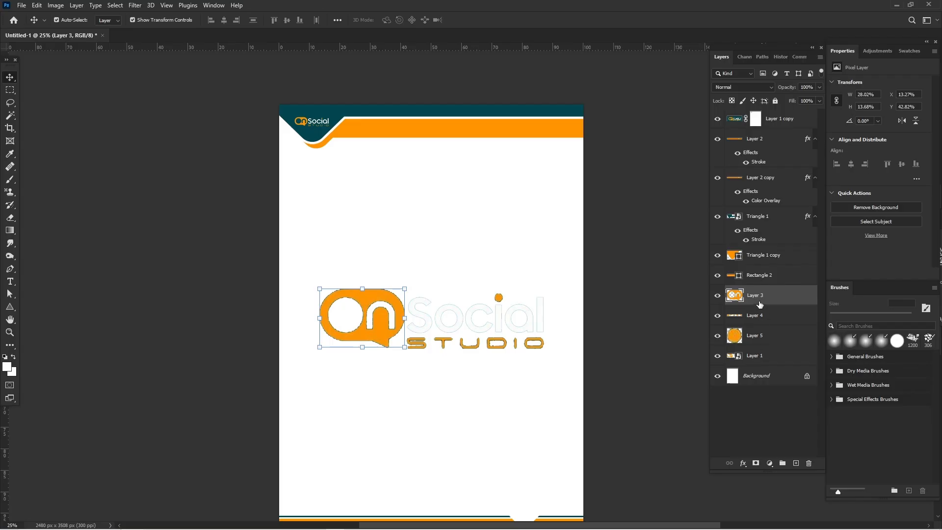
shift+click(764, 338)
right_click(764, 339)
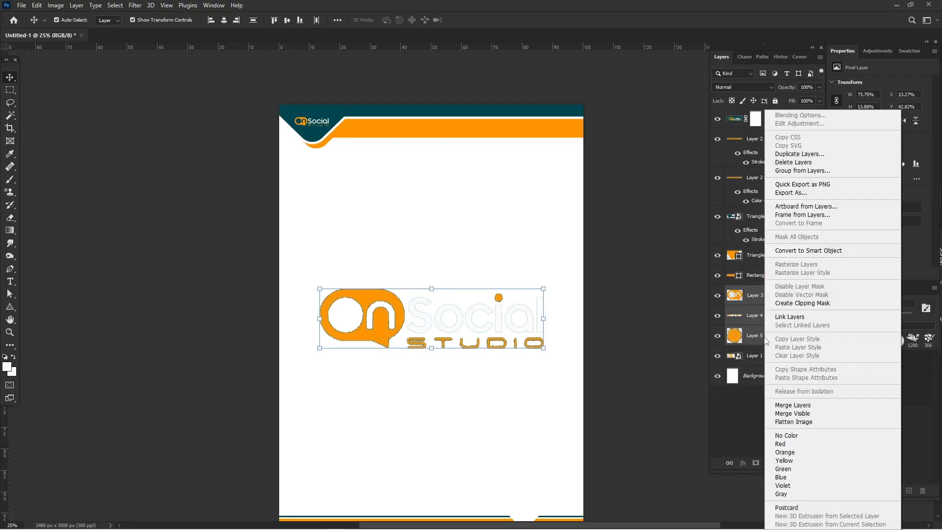
click(809, 250)
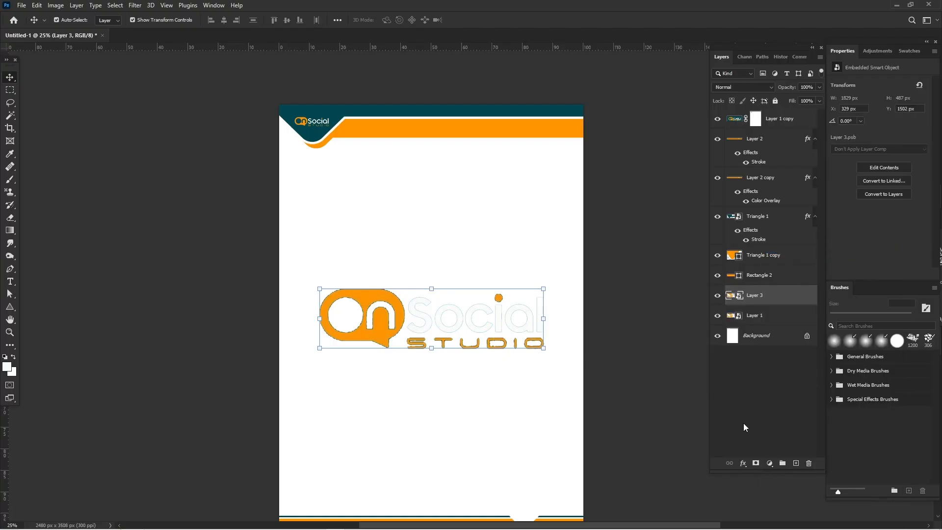
Apply a Color Overlay to the combined orange logo parts, using orange ff9501 sampled from the header band
click(743, 463)
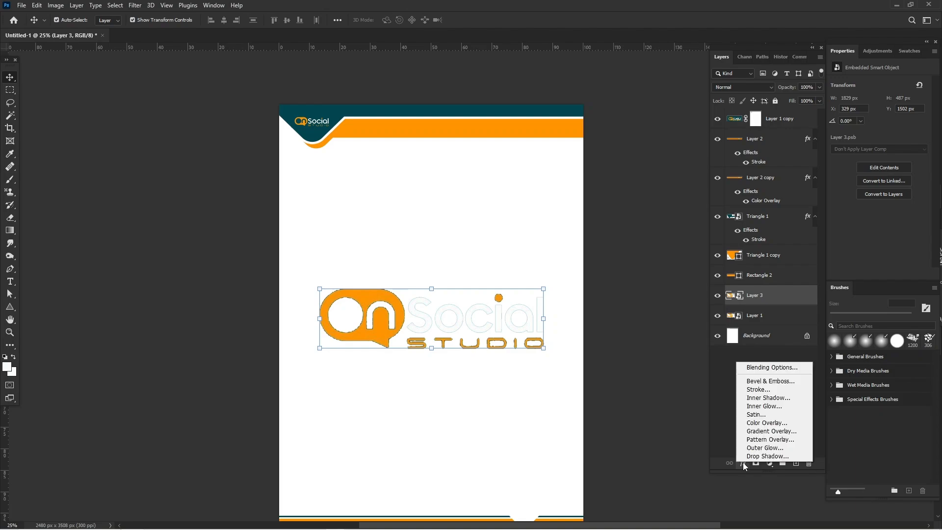
click(767, 422)
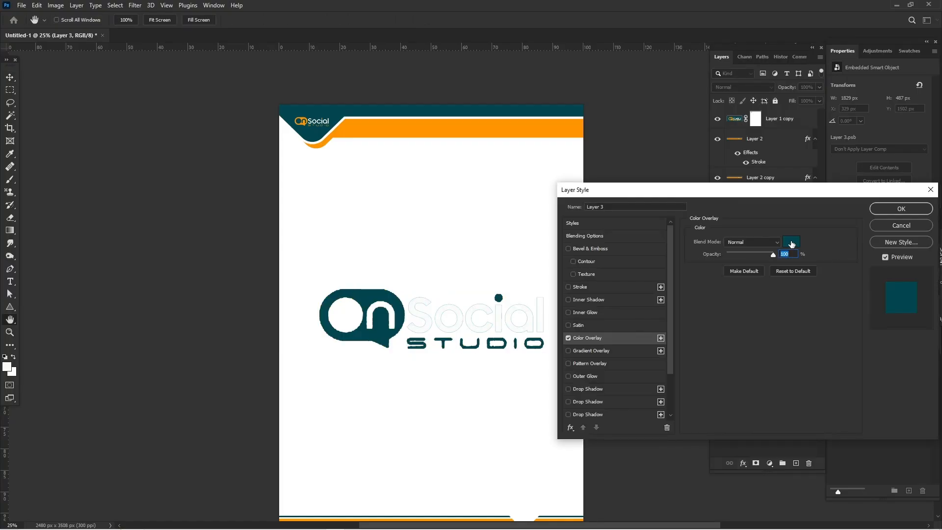
click(791, 243)
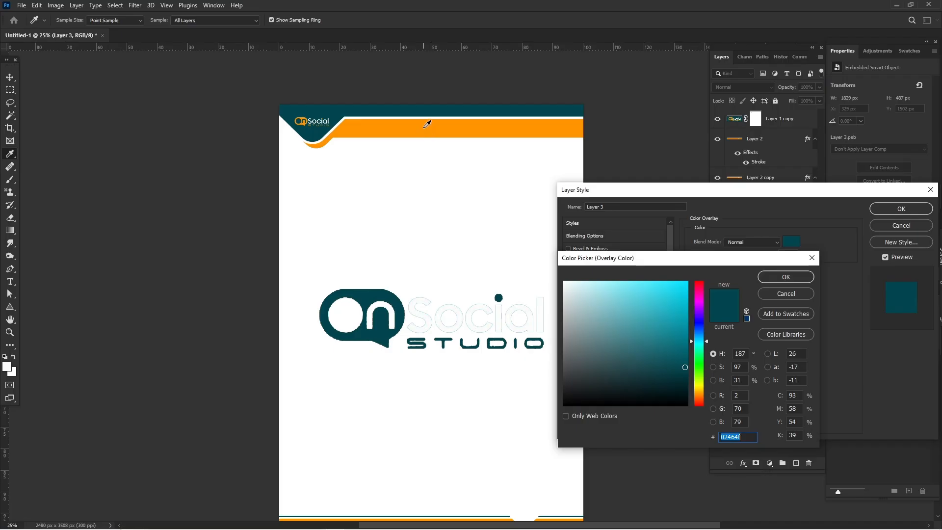
click(462, 124)
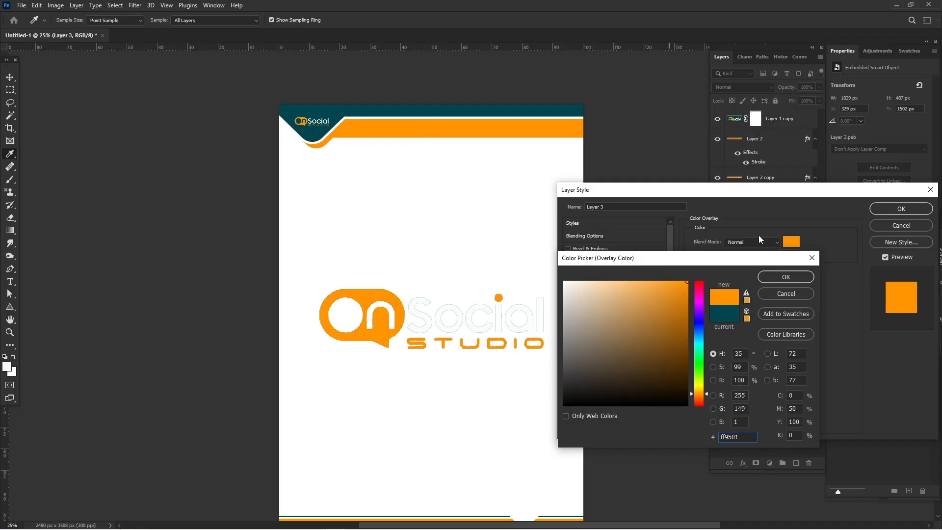
click(780, 277)
click(882, 210)
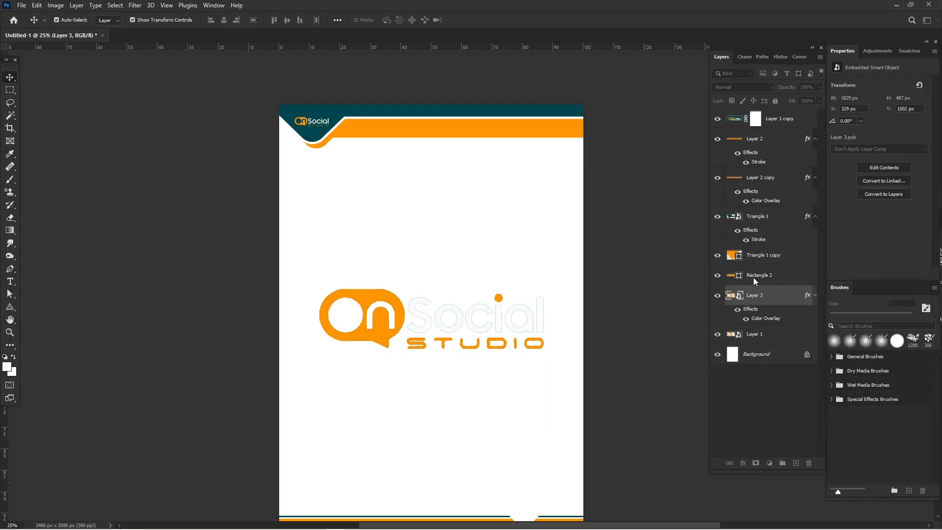
Apply a Color Overlay to the original large logo on Layer 1, using teal 02464f sampled from the header
click(759, 335)
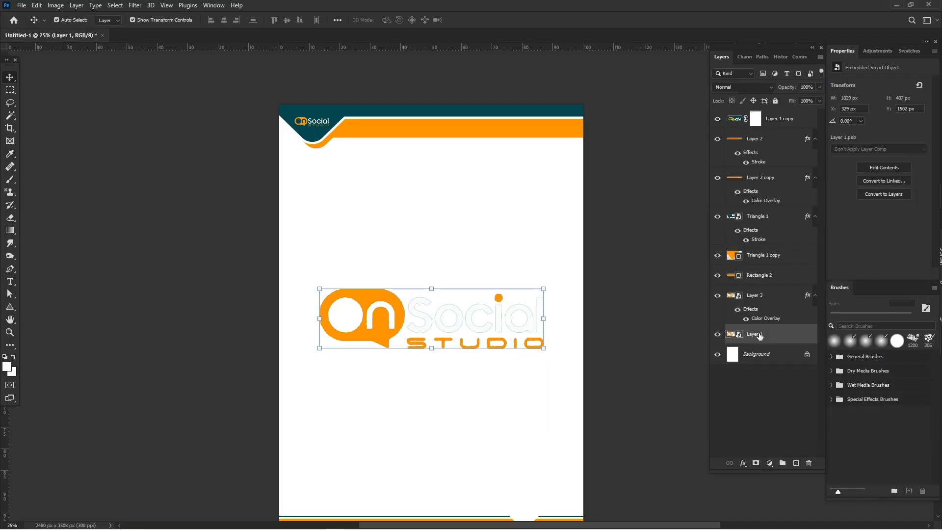
click(743, 463)
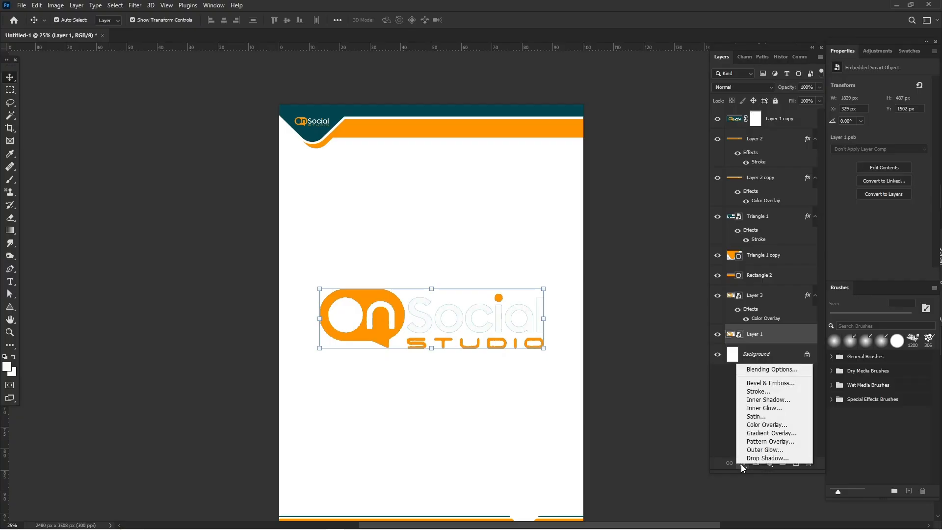
click(774, 425)
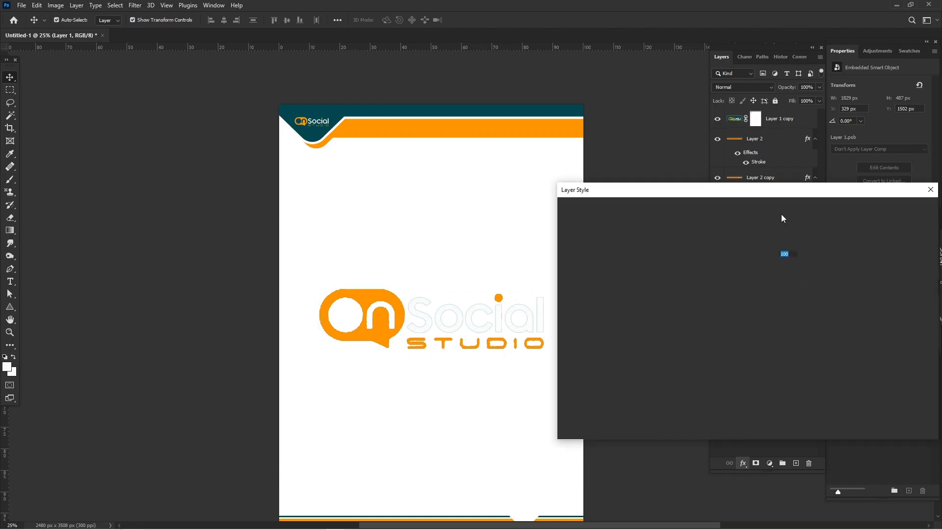
click(791, 242)
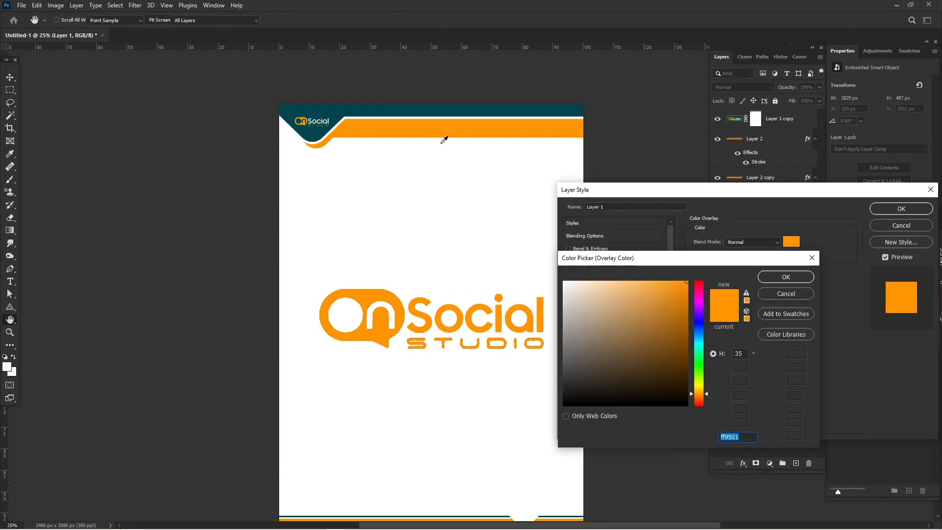
click(382, 111)
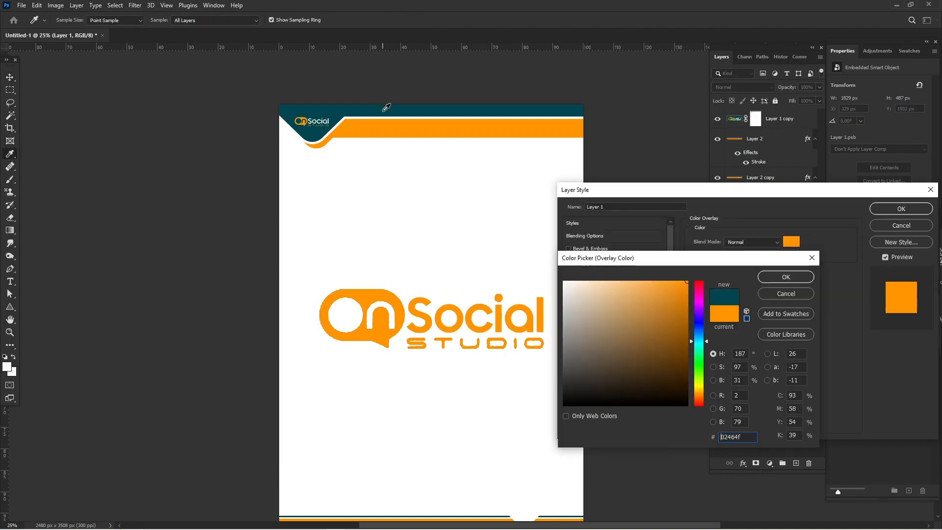
click(801, 278)
click(900, 208)
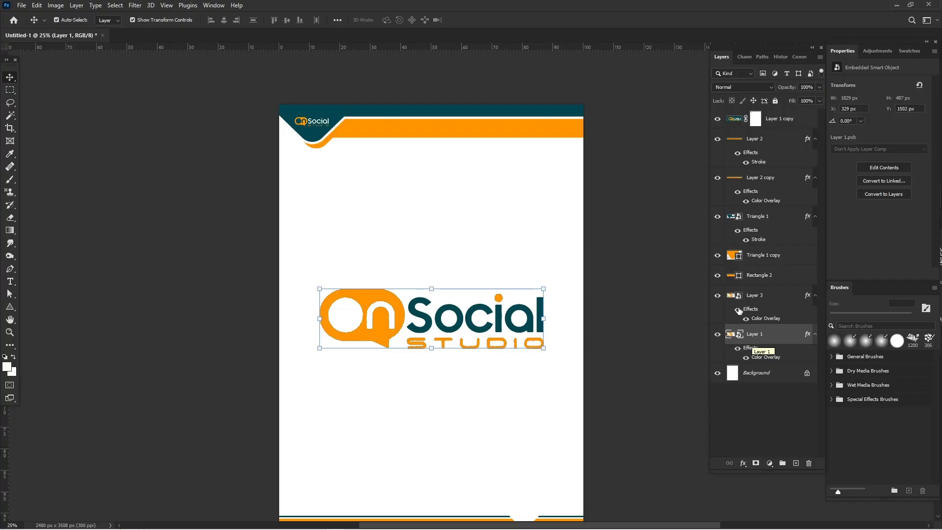
click(718, 296)
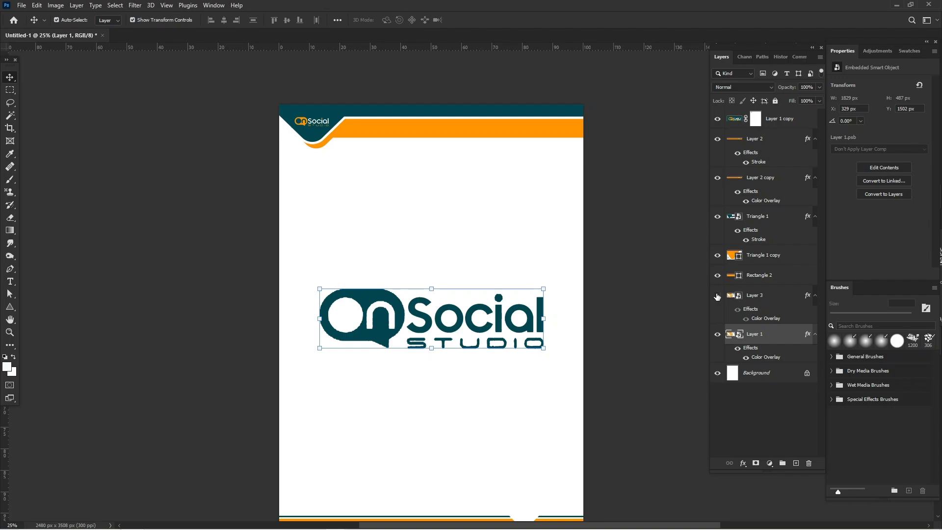
click(717, 296)
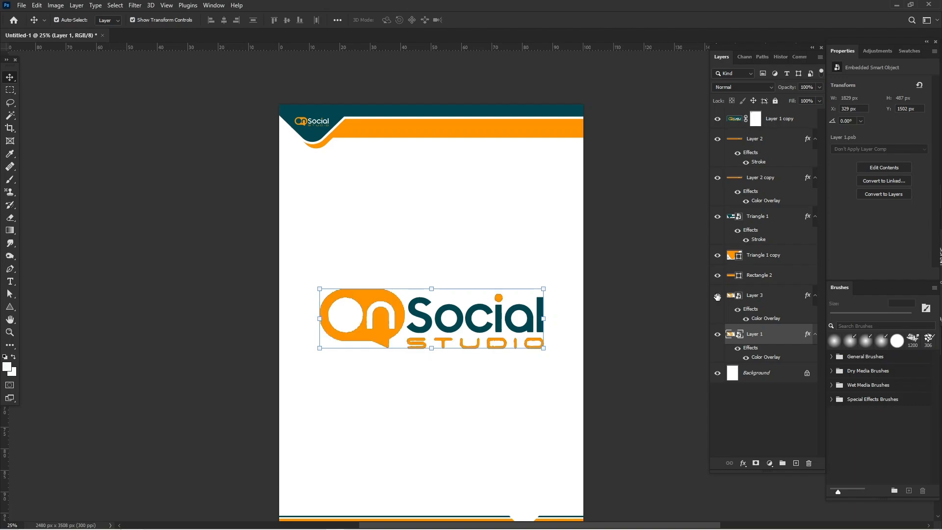
Combine the orange logo parts on Layer 3 and the teal Layer 1 into one smart object
ctrl+click(760, 298)
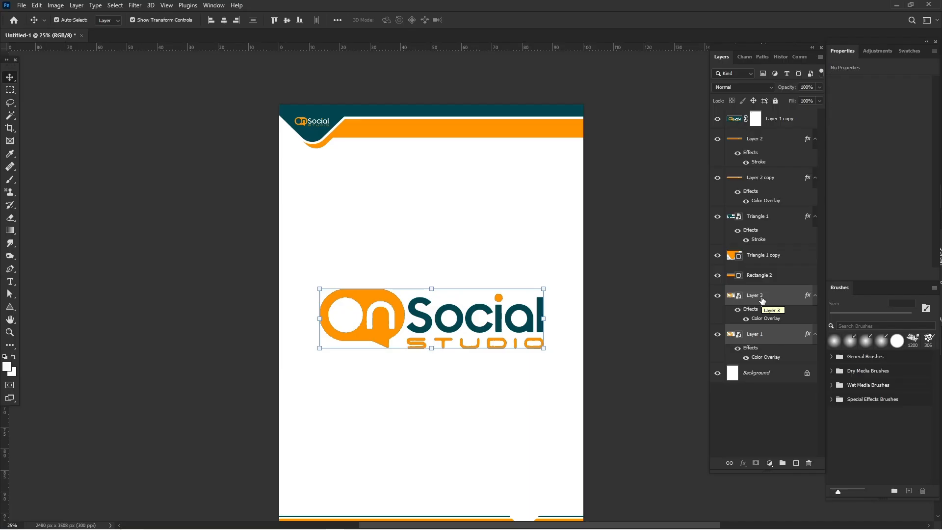
right_click(762, 300)
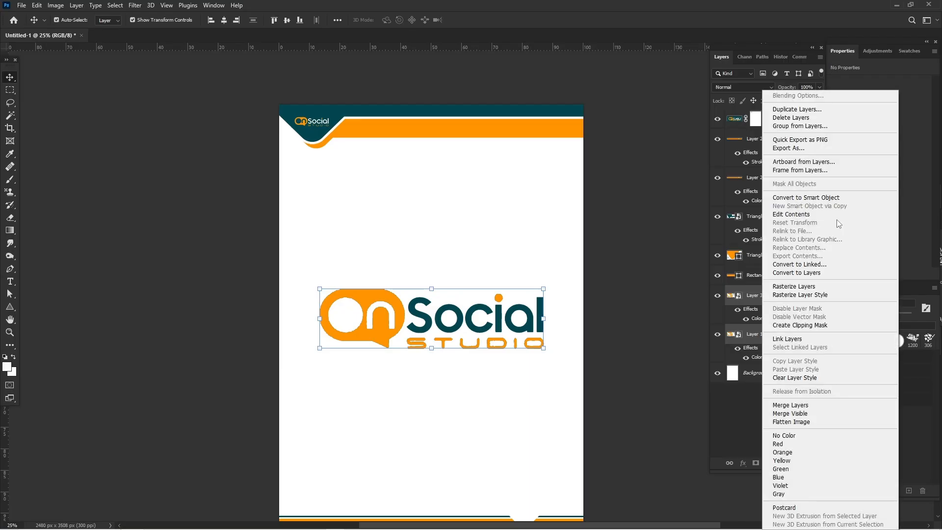
click(830, 199)
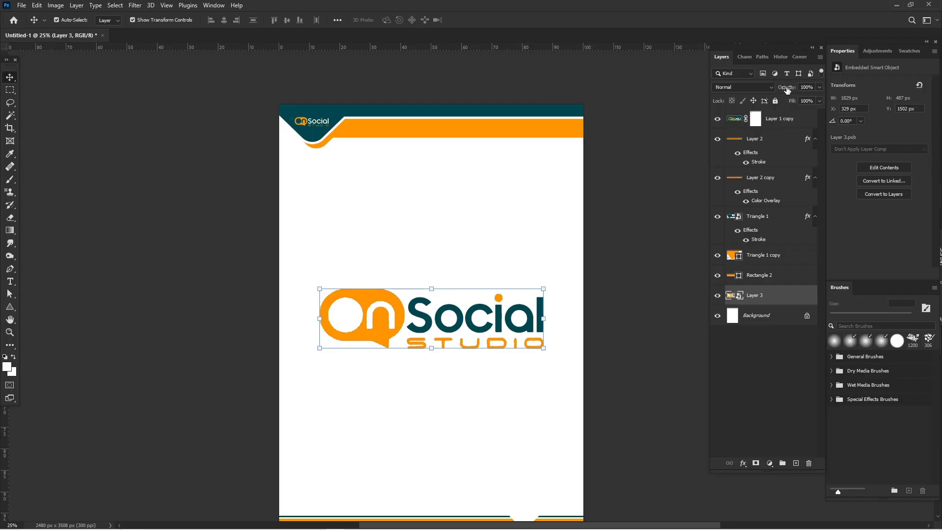
Lower the large centre logo's opacity to 3% as a watermark and deselect it
drag(787, 90, 765, 92)
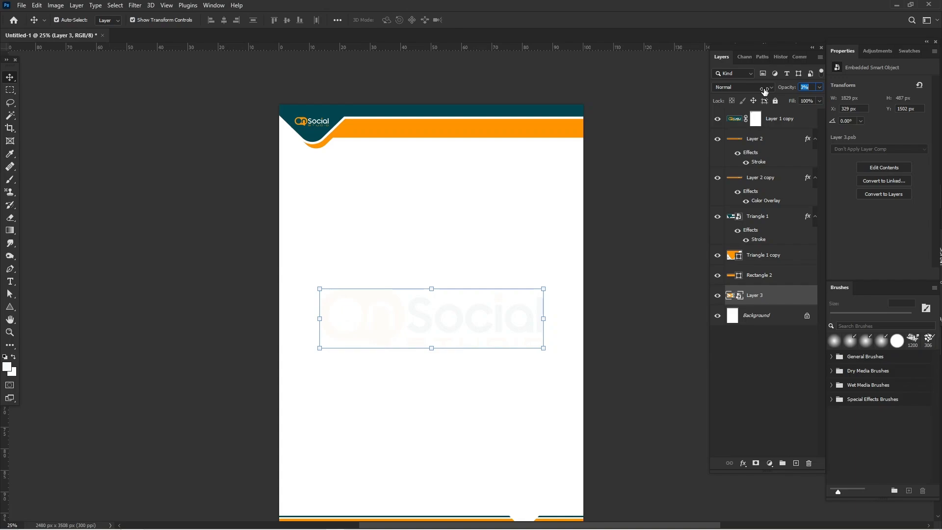
key(Return)
click(186, 309)
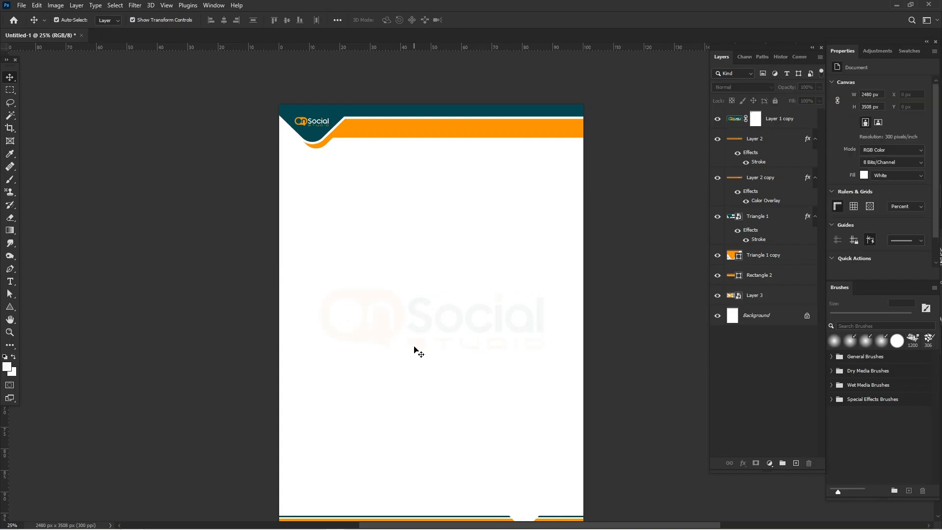
Place the social media icons image cjgcjhvm.png from the on social folder into the letterhead document
scroll(624, 352, down, 1)
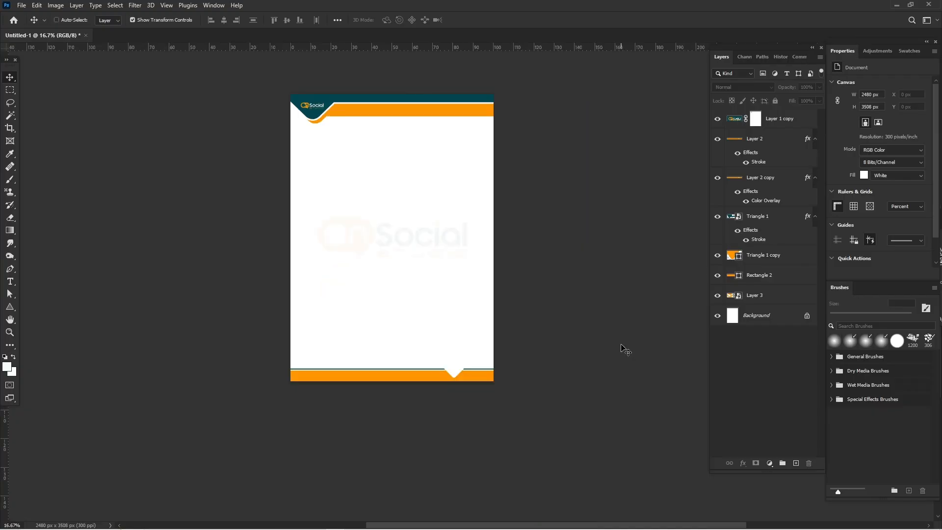
scroll(625, 351, up, 1)
scroll(623, 350, up, 1)
scroll(623, 350, up, 1)
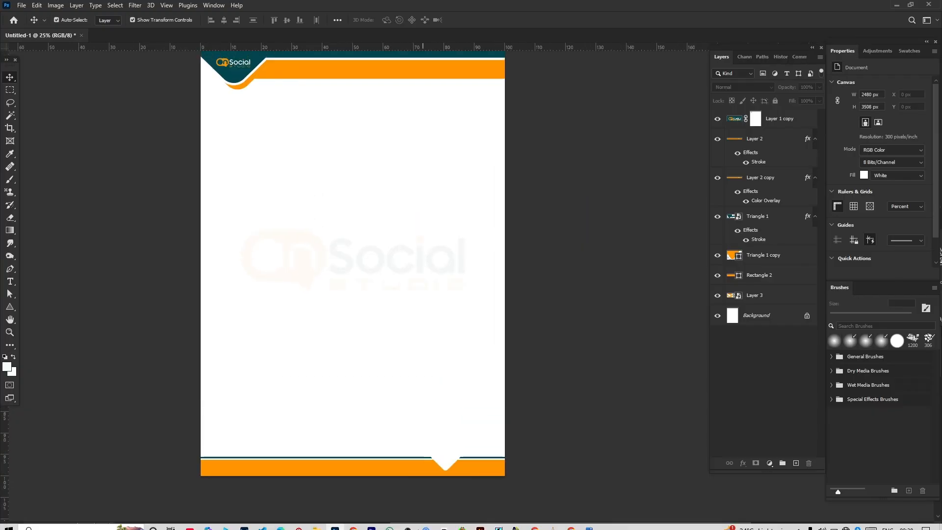
click(316, 523)
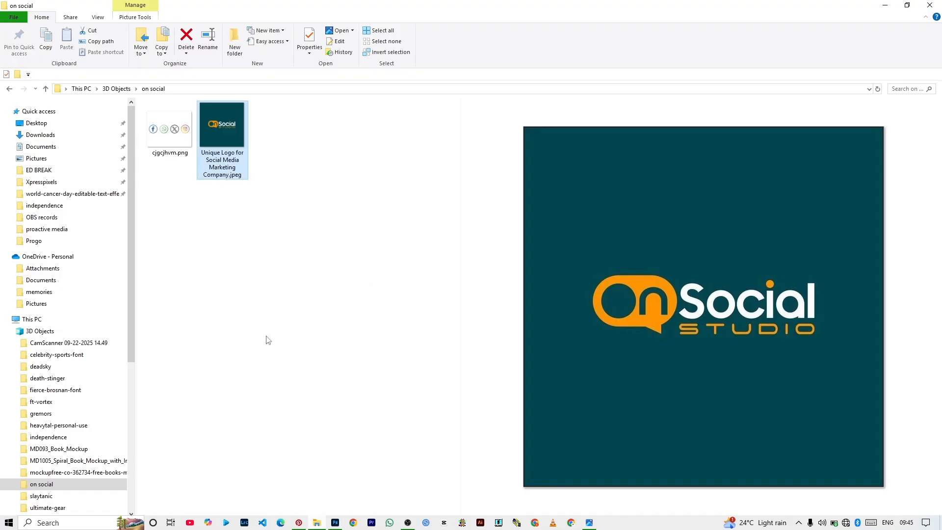
click(160, 148)
drag(166, 120, 251, 368)
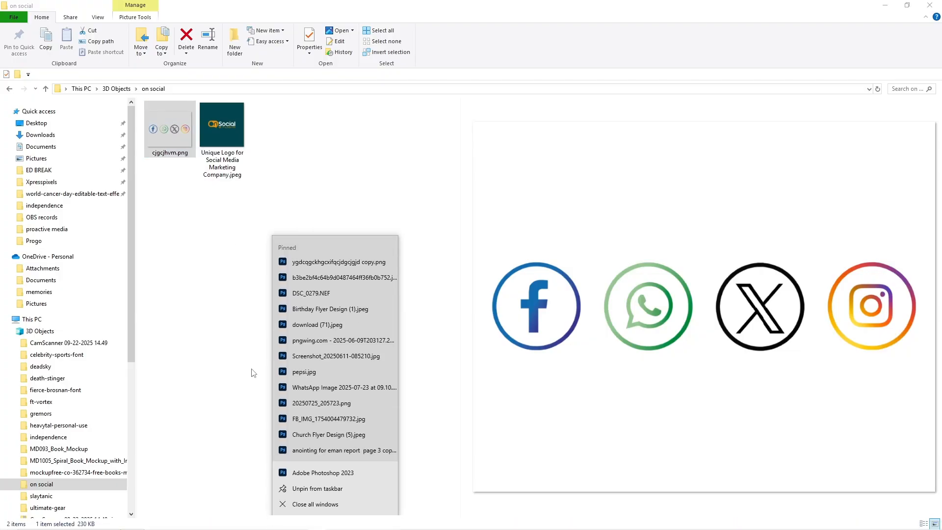
click(252, 369)
drag(179, 141, 326, 352)
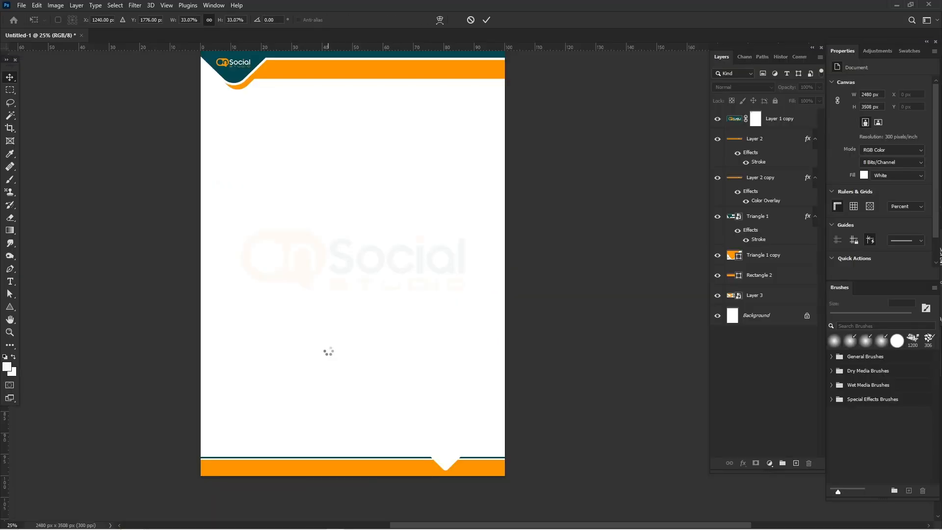
Scale the social icons to 3.80% and position them just above the left end of the page's footer
drag(354, 143, 223, 449)
key(Down)
key(Down)
key(Down)
key(Down)
key(Down)
key(Down)
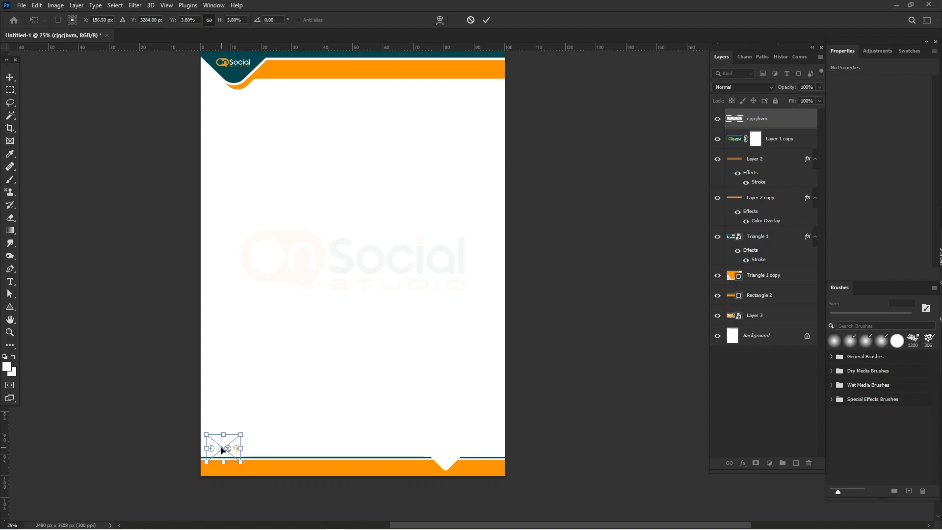
key(Return)
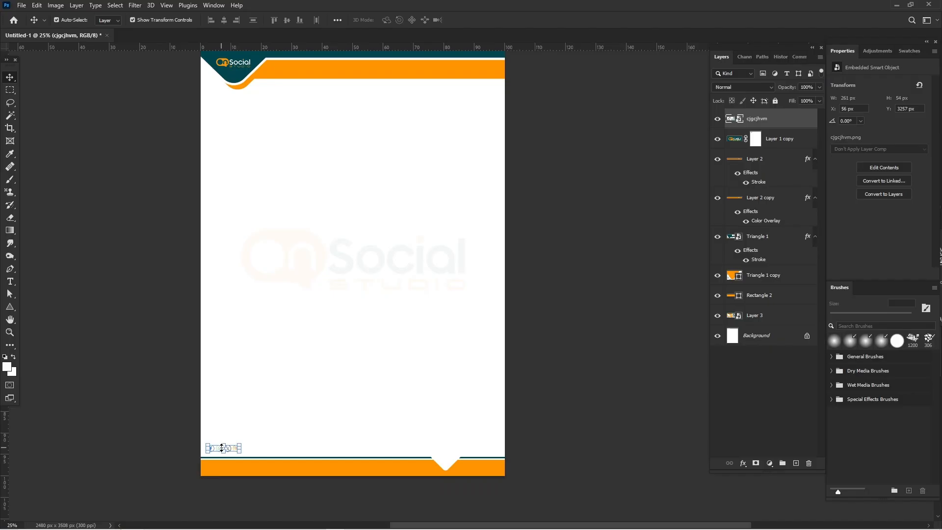
key(ctrl+t)
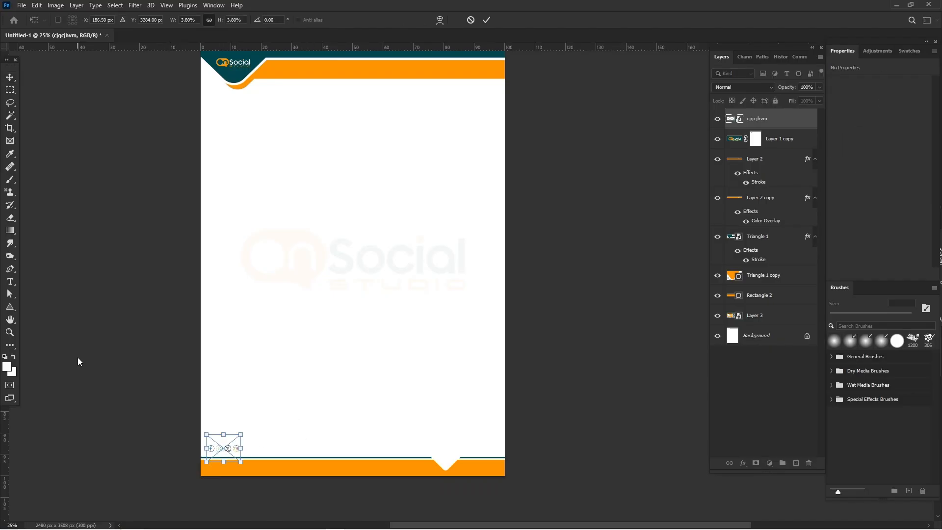
key(Return)
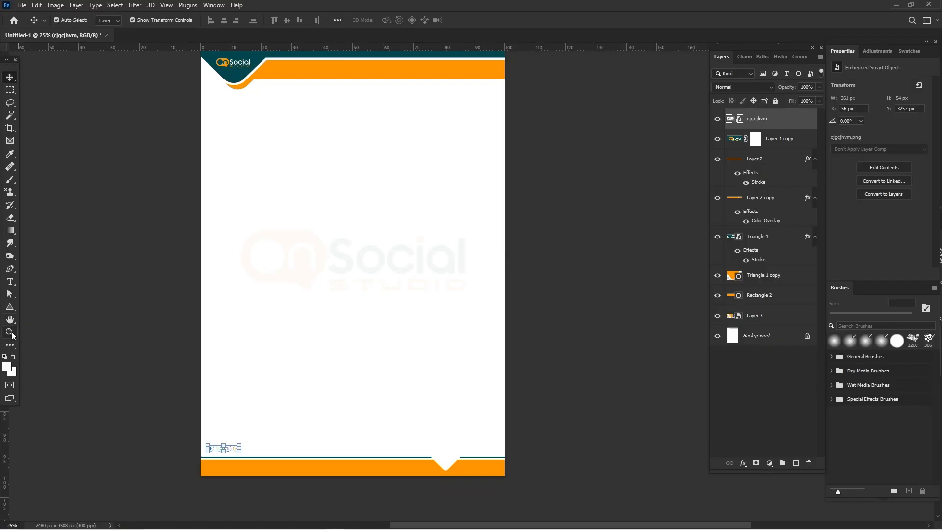
Add a text layer reading "OnSocialStudio" beside the social icons above the footer
click(9, 282)
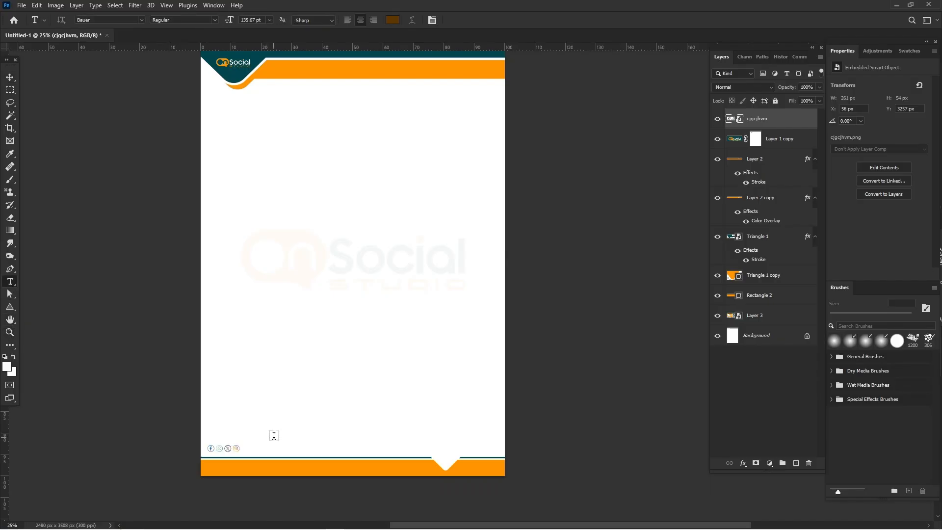
click(248, 448)
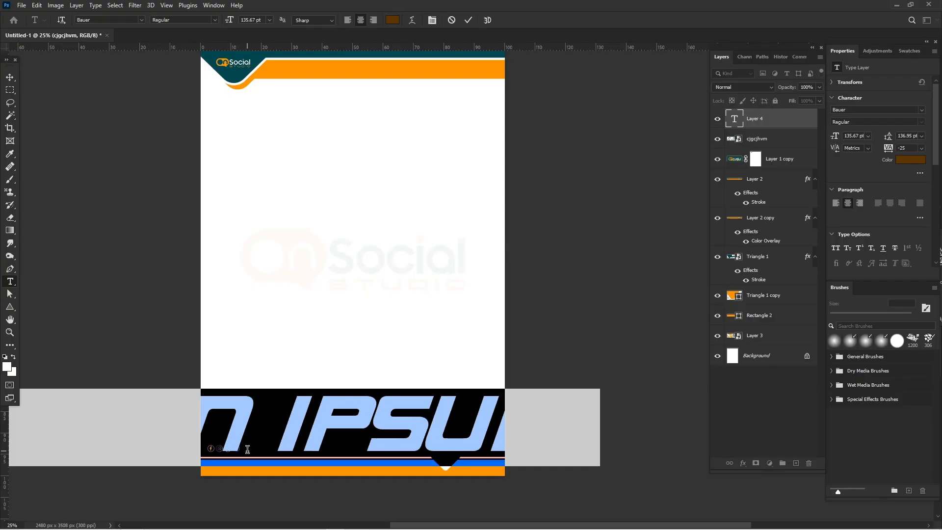
text(On)
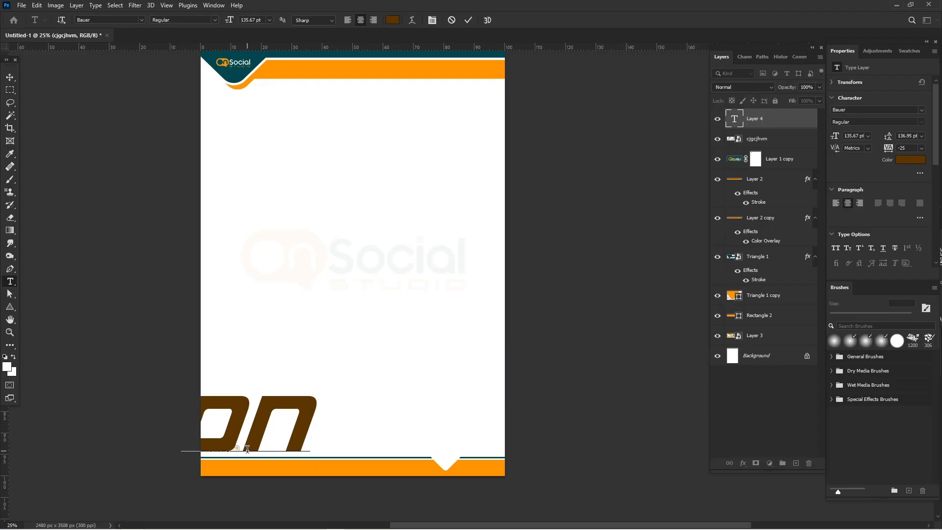
text(S)
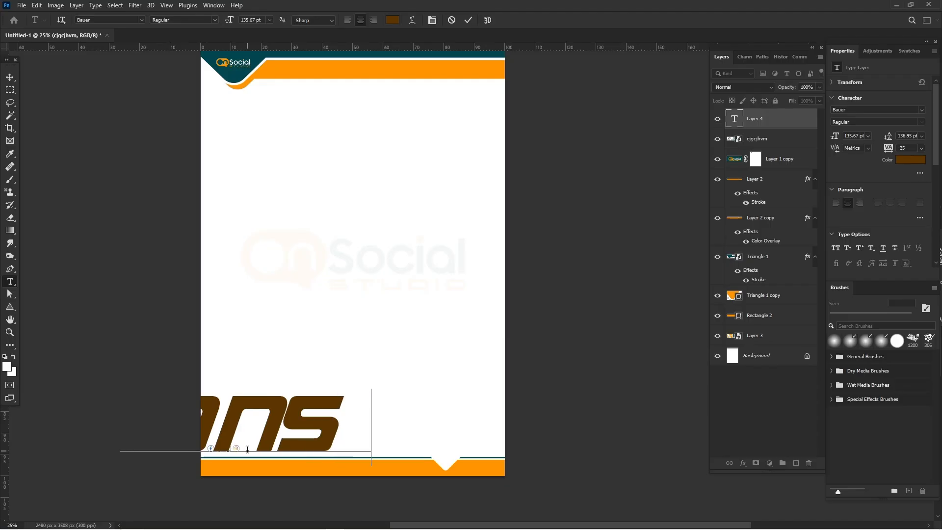
text(ocial)
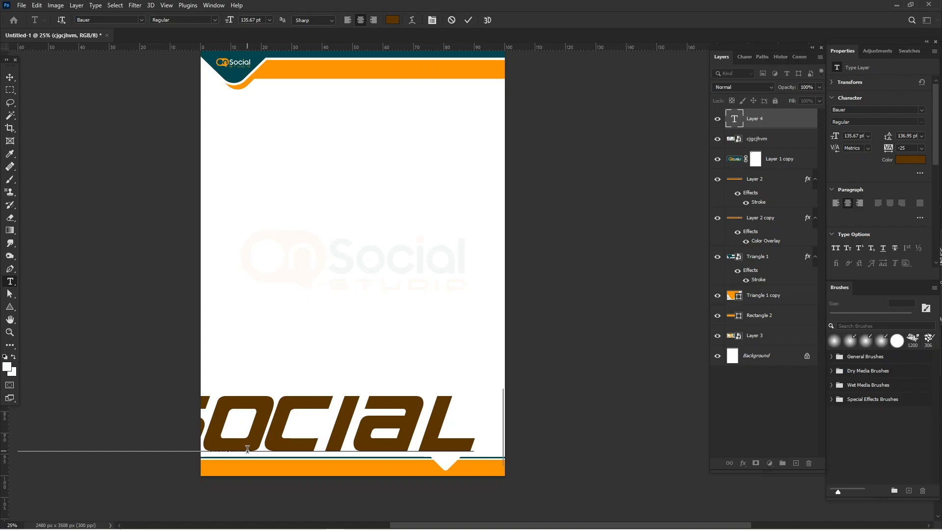
text(stud)
Recolour the whole OnSocialStudio text with teal 02464f sampled from the header
key(ctrl+a)
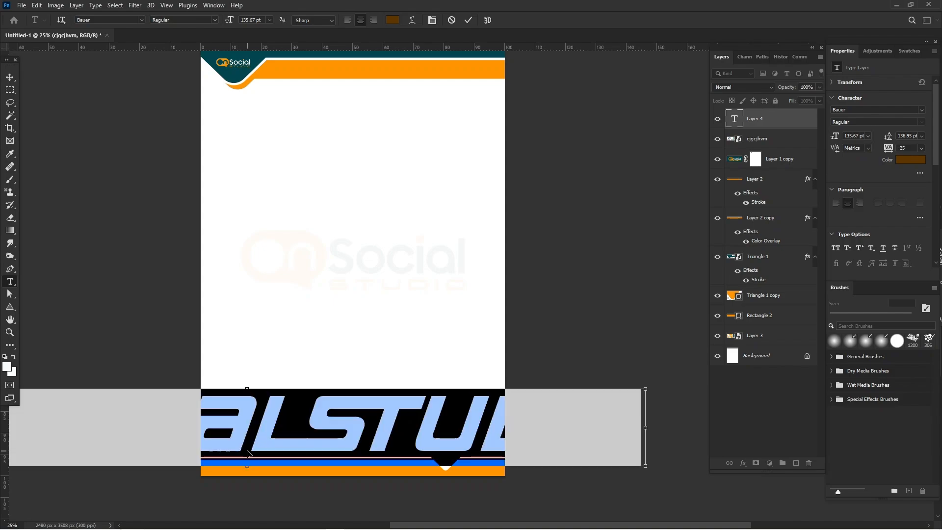
click(900, 162)
click(248, 51)
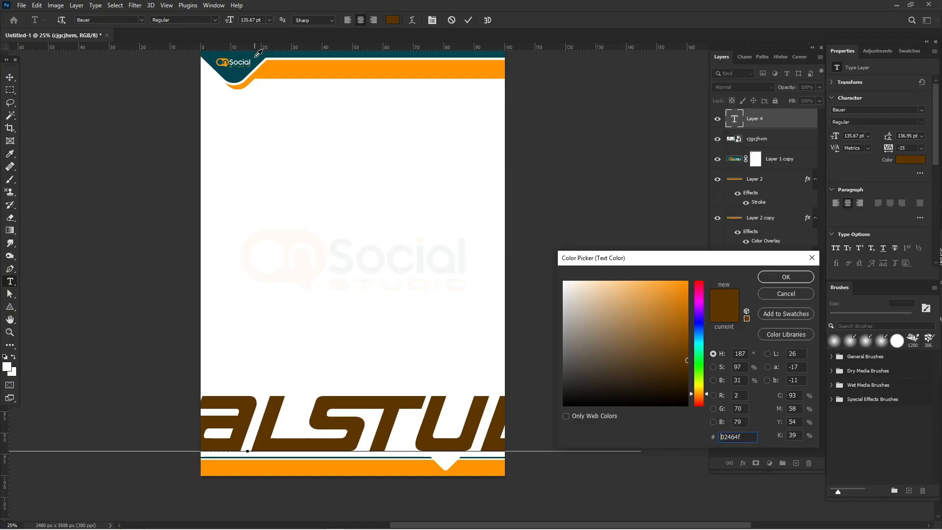
click(793, 276)
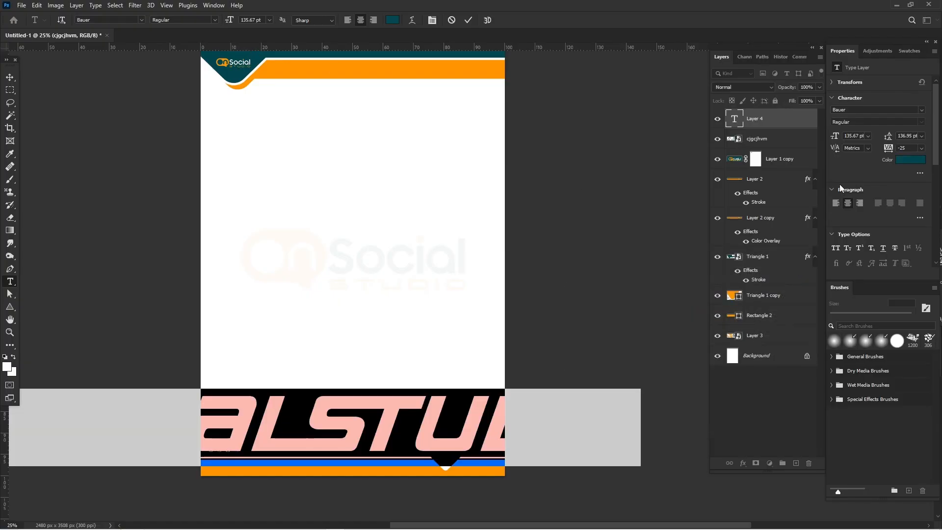
Change the OnSocialStudio text's font to Montserrat
click(921, 110)
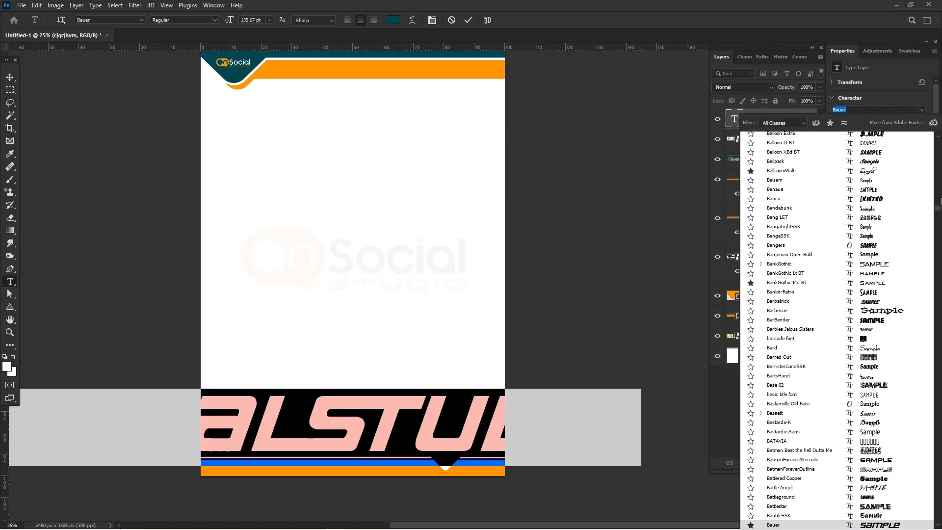
drag(938, 208, 937, 127)
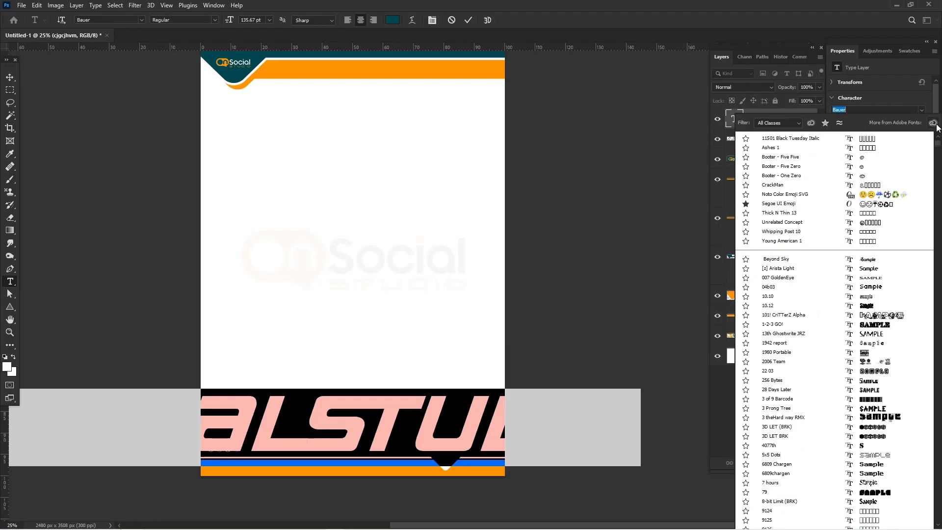
scroll(938, 147, up, 2)
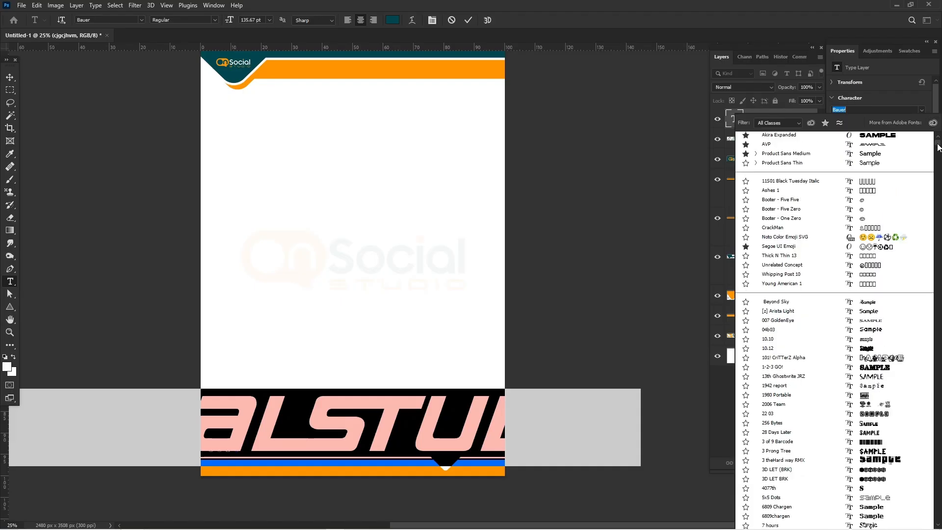
scroll(937, 131, up, 3)
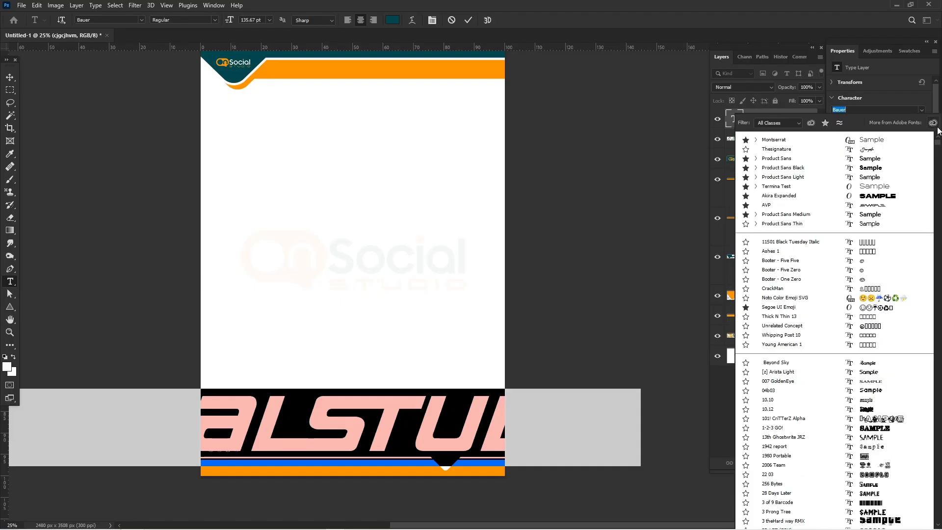
click(871, 141)
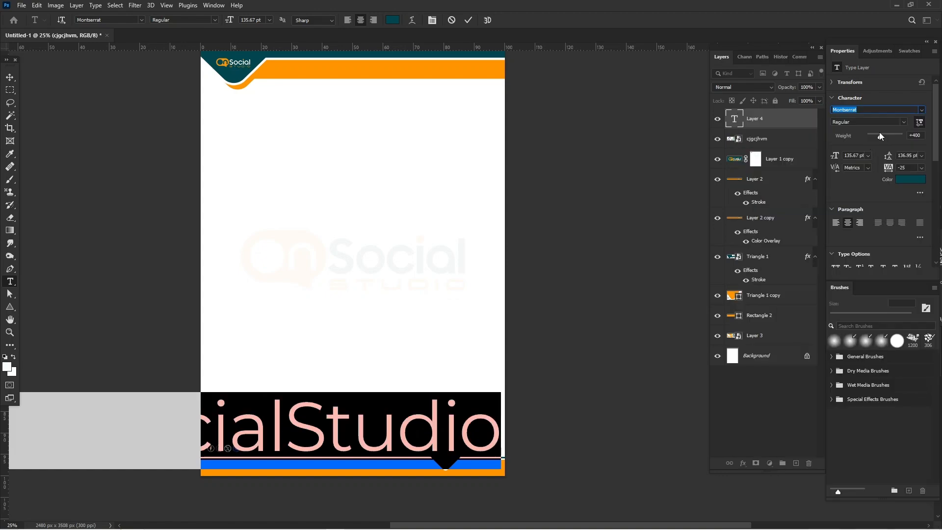
Set the OnSocialStudio text to the Medium weight at a size of 9 pt
click(904, 122)
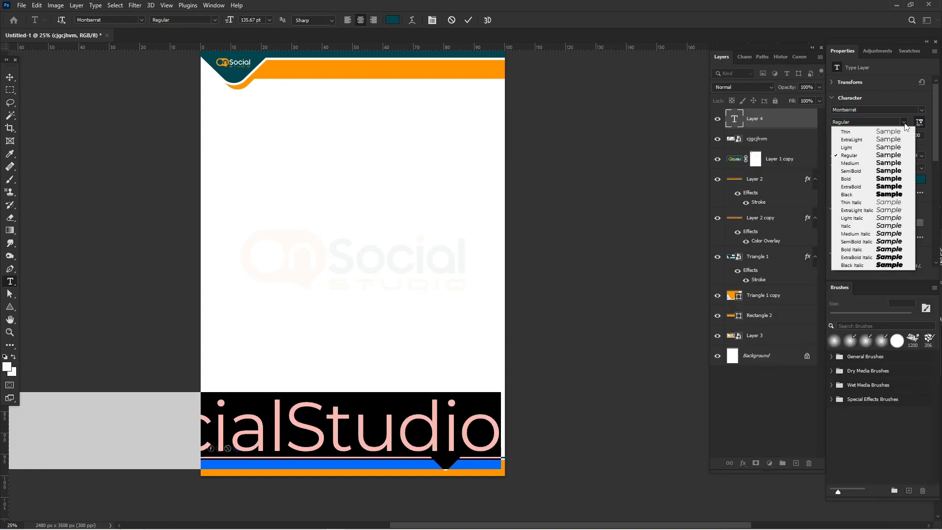
click(899, 165)
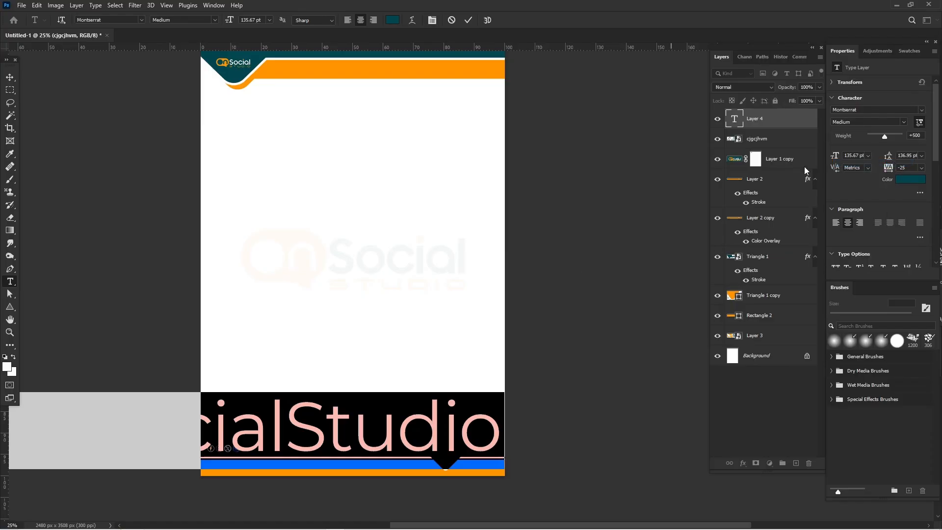
drag(835, 155, 751, 164)
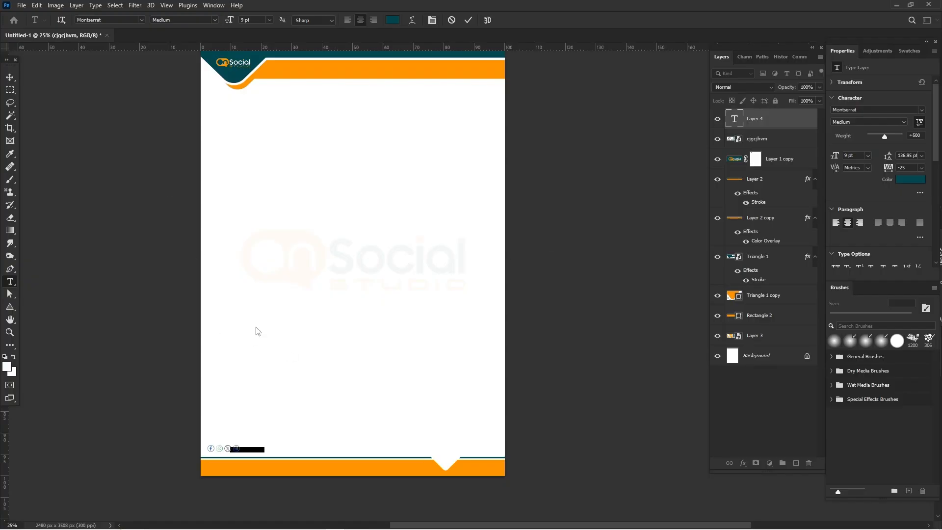
key(ctrl+Return)
key(v)
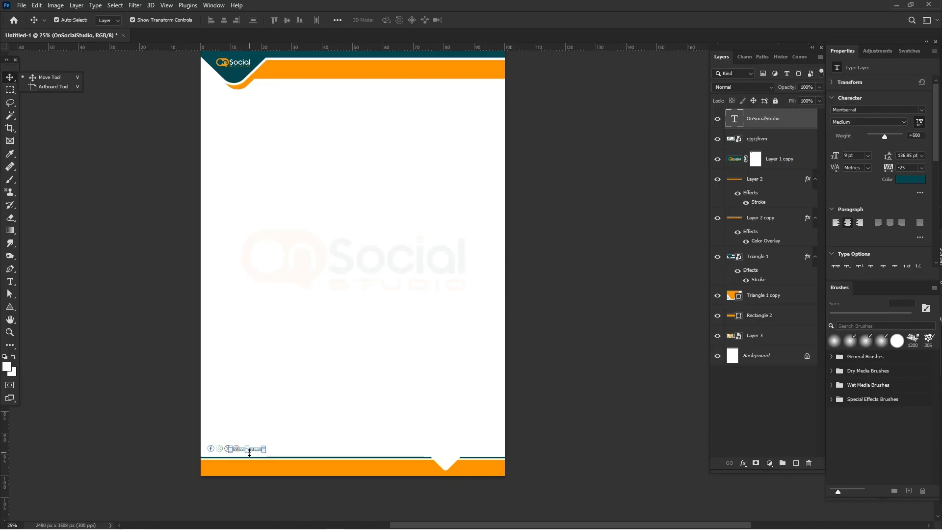
Move the OnSocialStudio text clear of the social icons and scale it to 139.50%
mouse_move(249, 452)
mouse_down()
mouse_move(272, 449)
mouse_move(261, 450)
mouse_up()
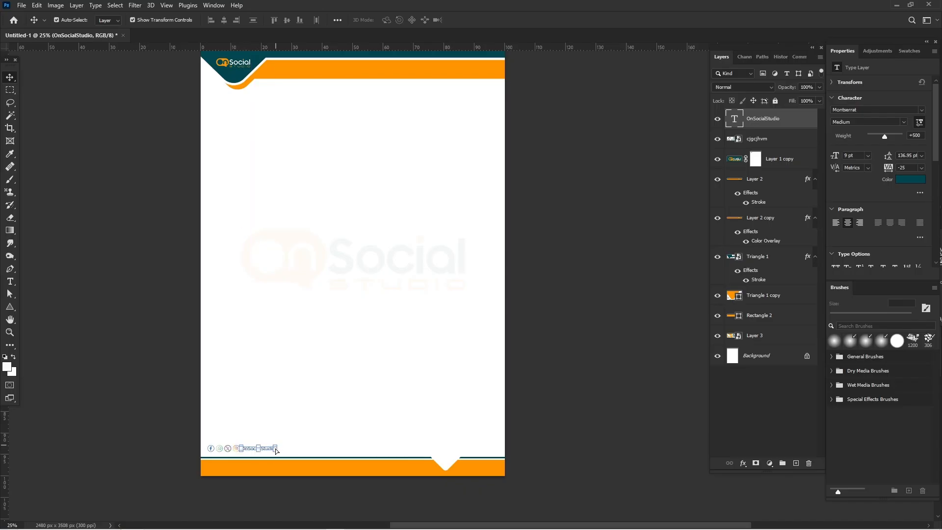
key(ctrl+plus)
scroll(276, 450, down, 4)
scroll(276, 450, left, 6)
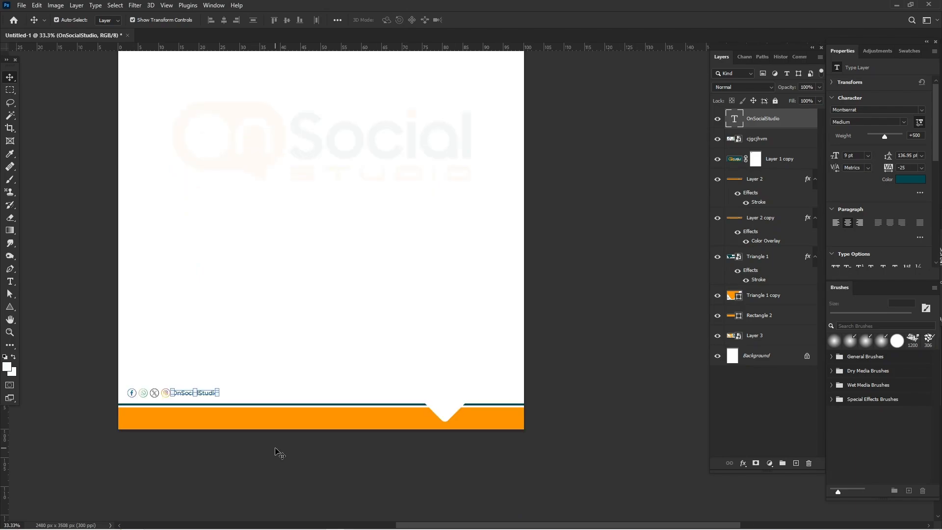
key(ctrl+plus)
scroll(278, 448, down, 2)
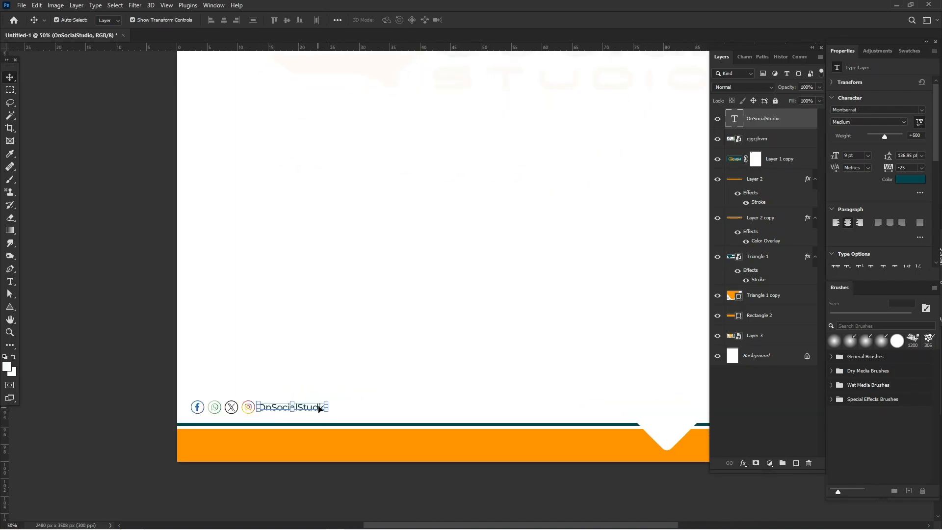
drag(330, 407, 356, 407)
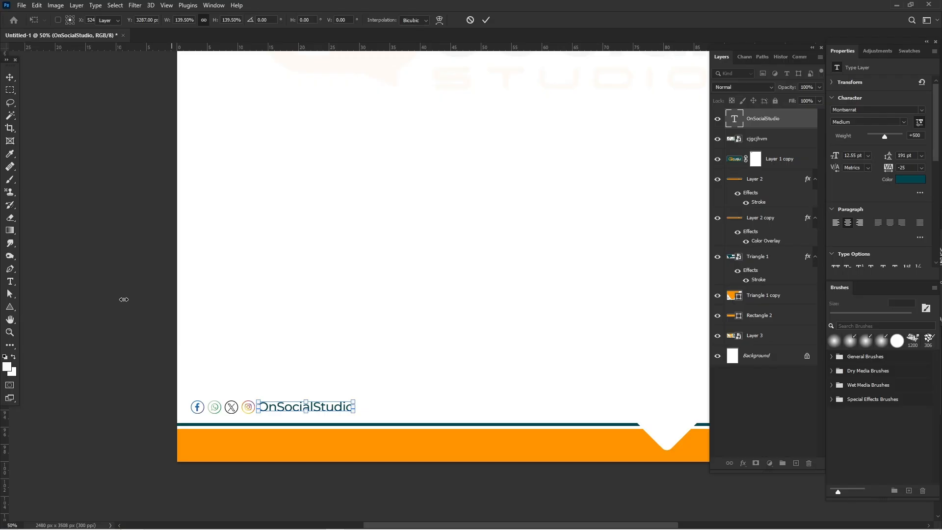
key(Escape)
click(124, 304)
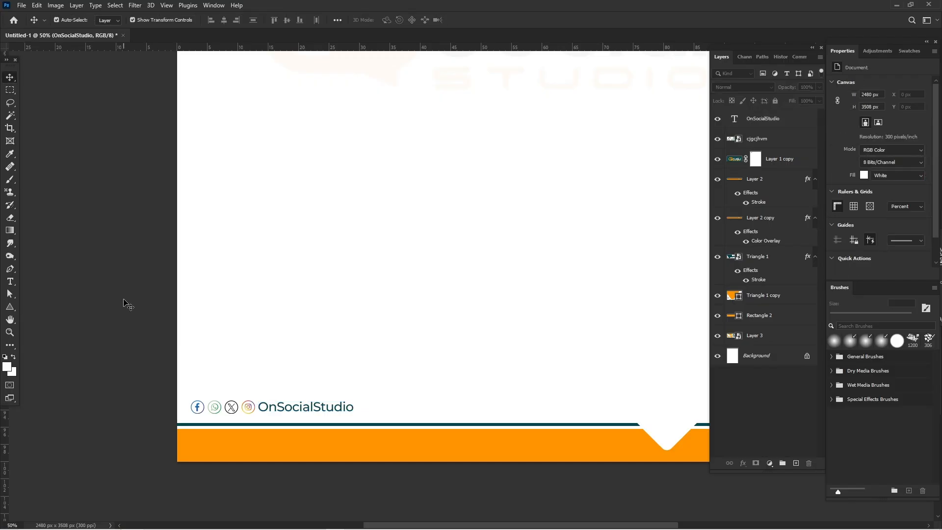
Draw a thin signature line about 658 × 8 px above the footer's notch and fill it with the recently used teal
scroll(123, 305, right, 1)
key(ctrl+minus)
key(ctrl+minus)
key(ctrl+minus)
key(ctrl+minus)
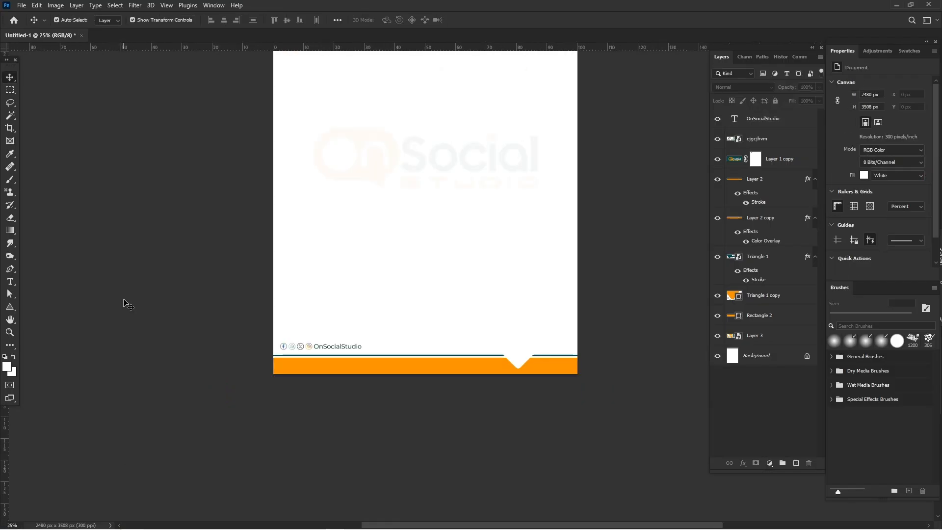
key(ctrl+plus)
key(ctrl+plus)
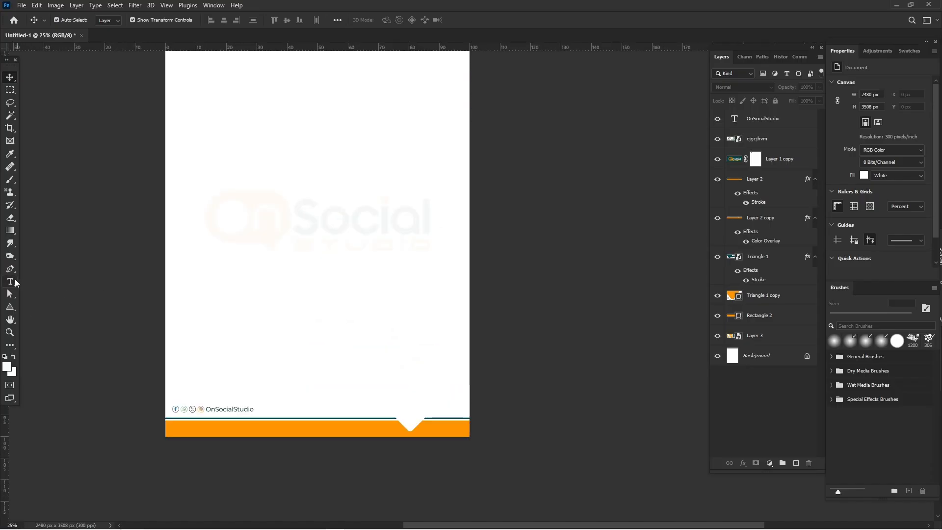
click(12, 309)
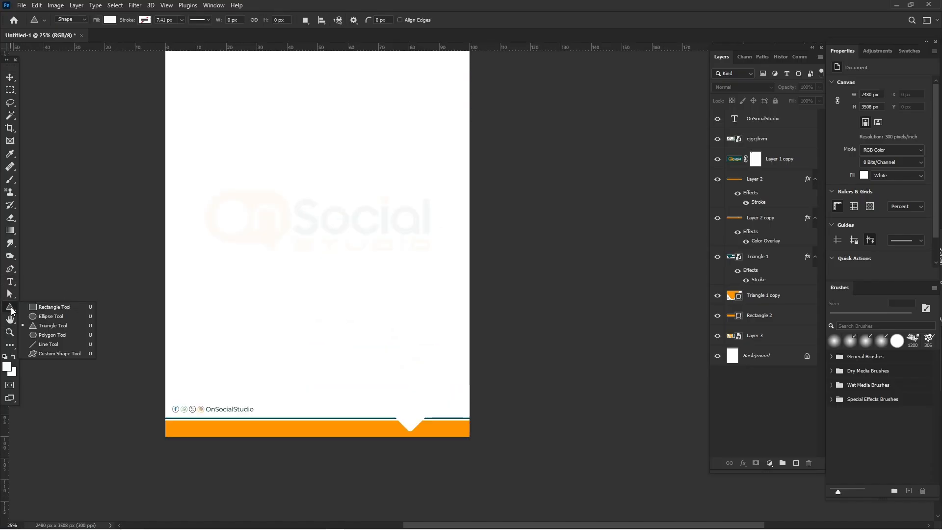
click(40, 308)
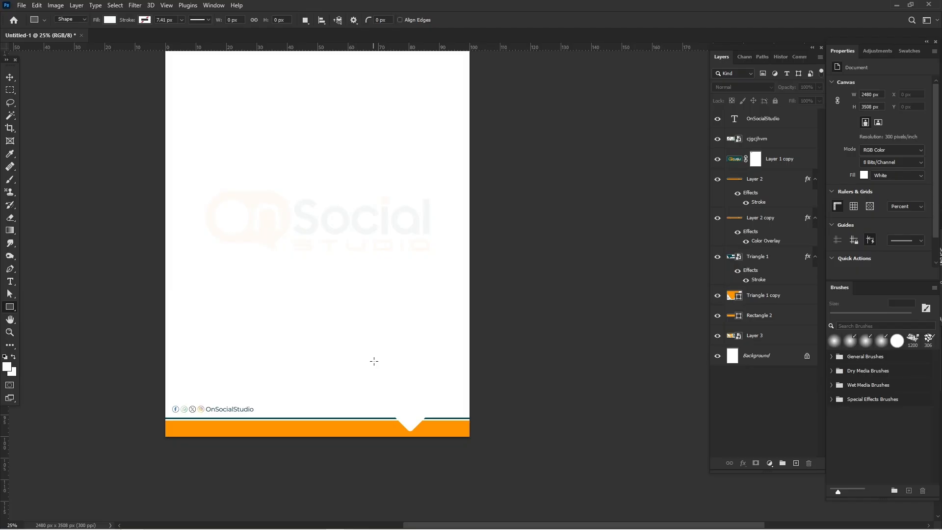
drag(373, 360, 454, 358)
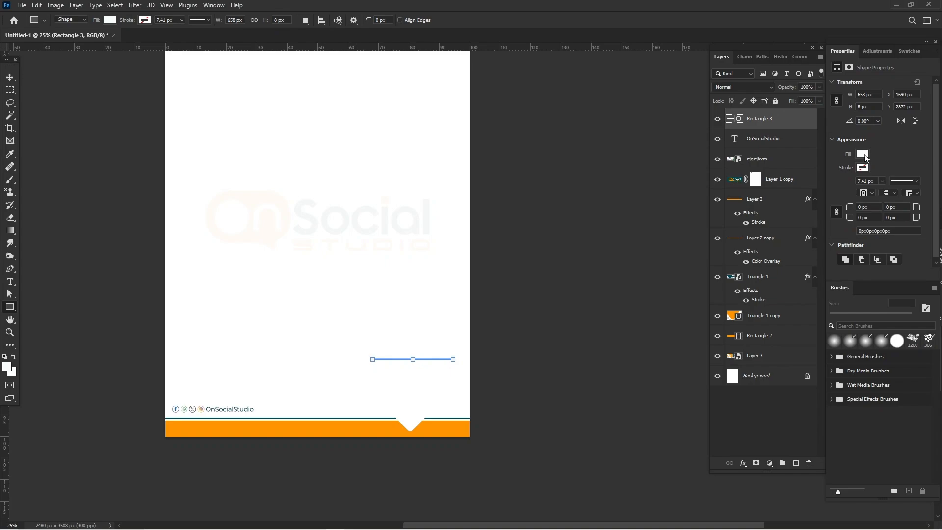
click(864, 155)
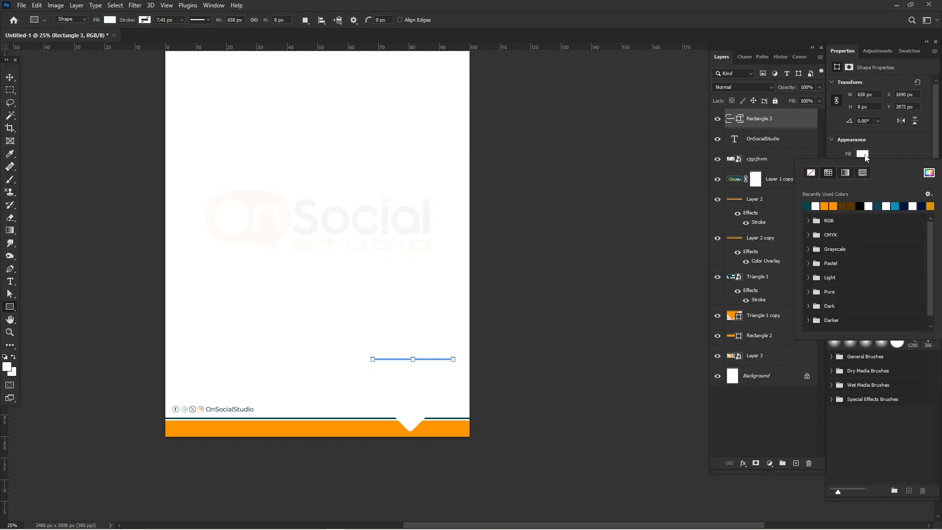
click(807, 206)
Shift the teal signature line slightly up and toward the page's centre
click(9, 77)
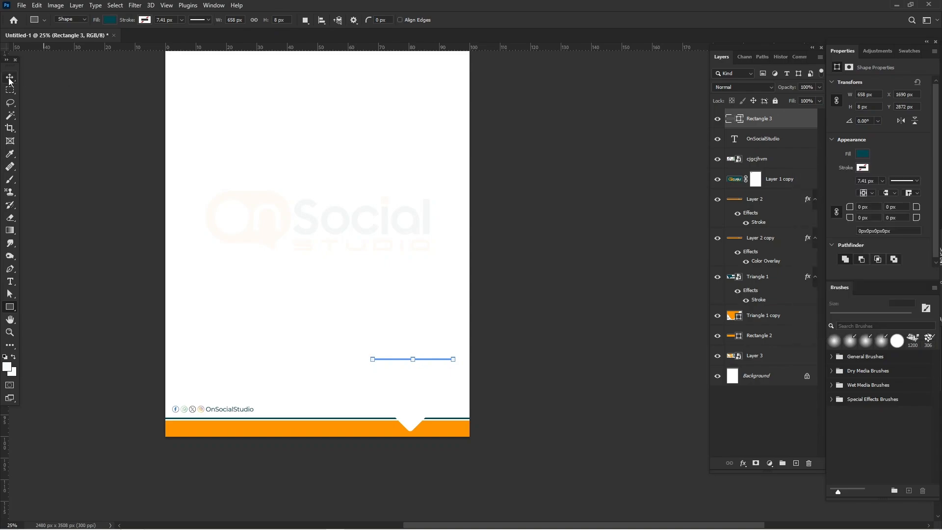
click(93, 196)
key(ctrl+minus)
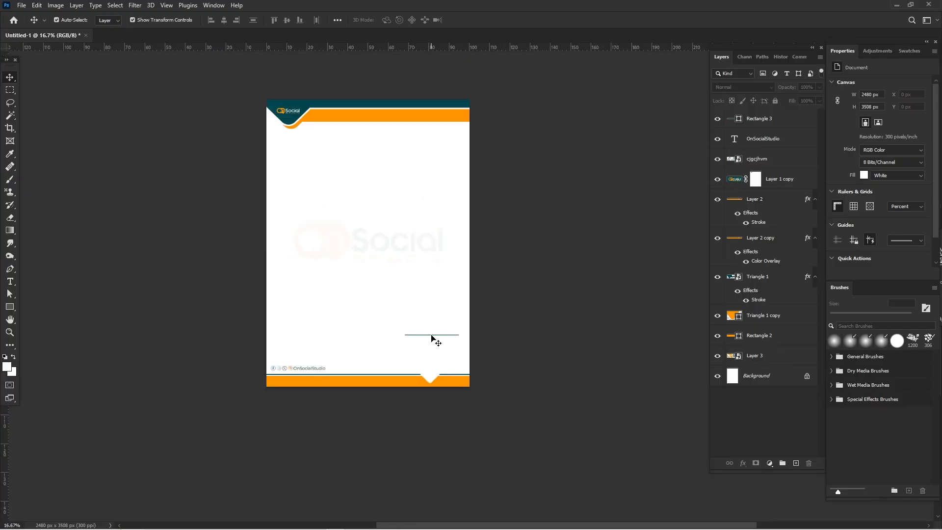
drag(431, 338, 424, 337)
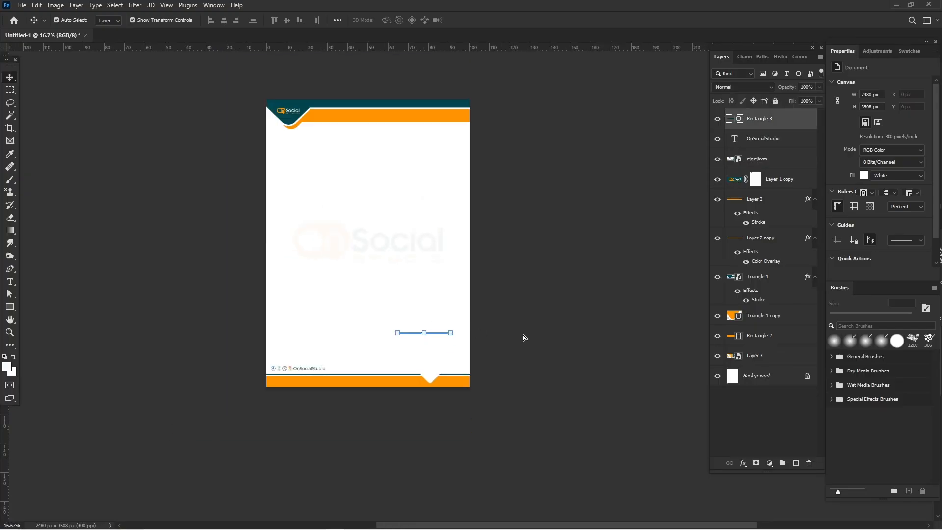
Add a text layer reading "Signature" and centre it just beneath the teal line
click(10, 281)
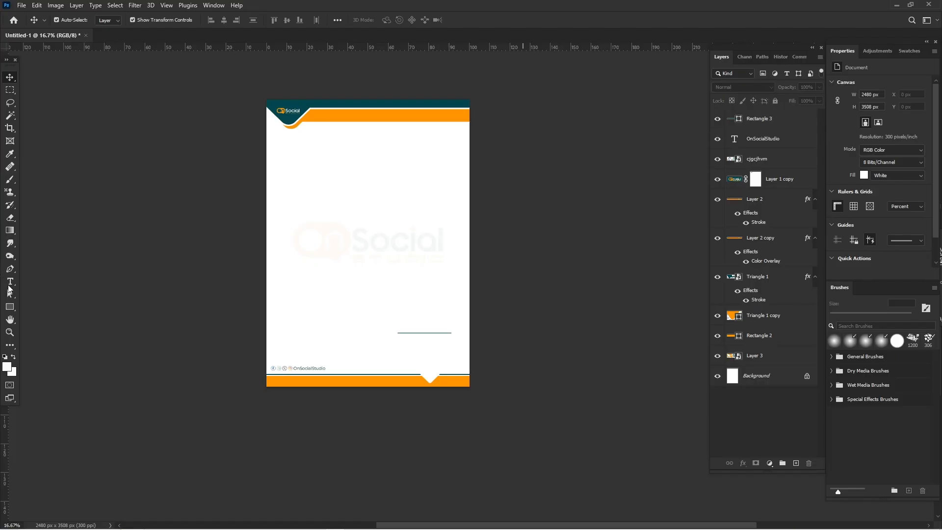
click(410, 340)
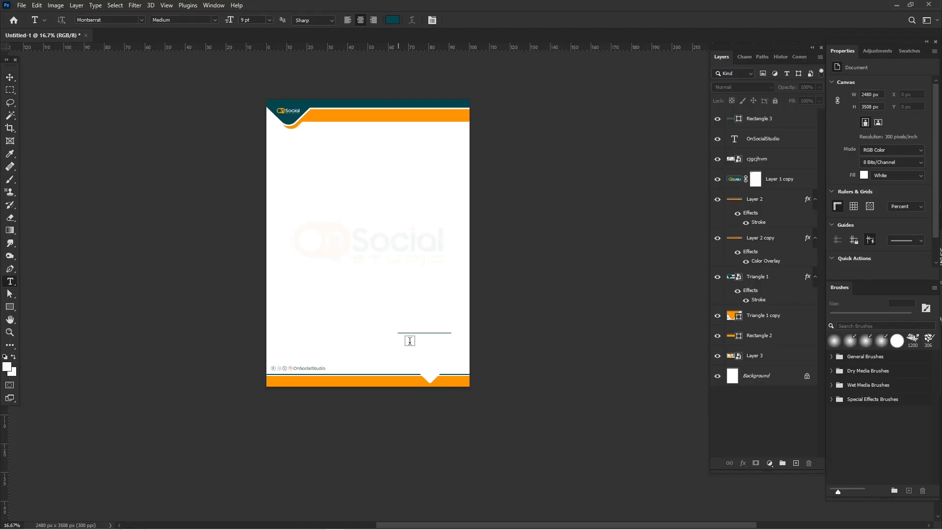
click(410, 340)
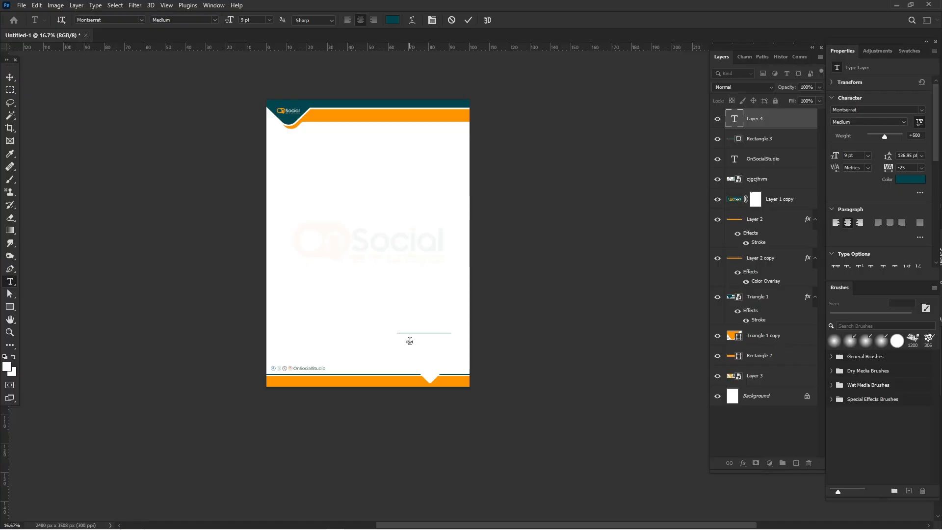
key(ctrl+plus)
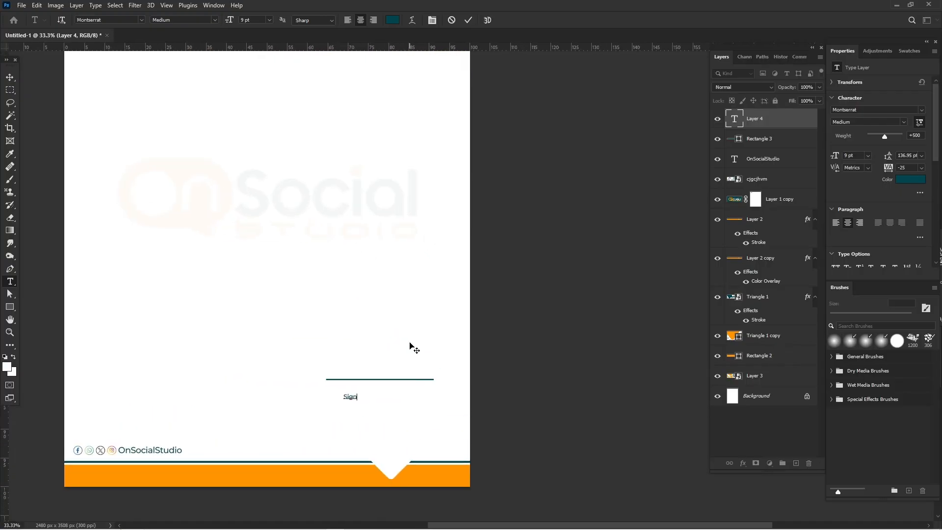
text(Signature)
drag(367, 436, 397, 427)
Set the Signature text to Auto leading, 0 tracking and a size of 11 pt
key(ctrl)
key(ctrl+a)
click(921, 156)
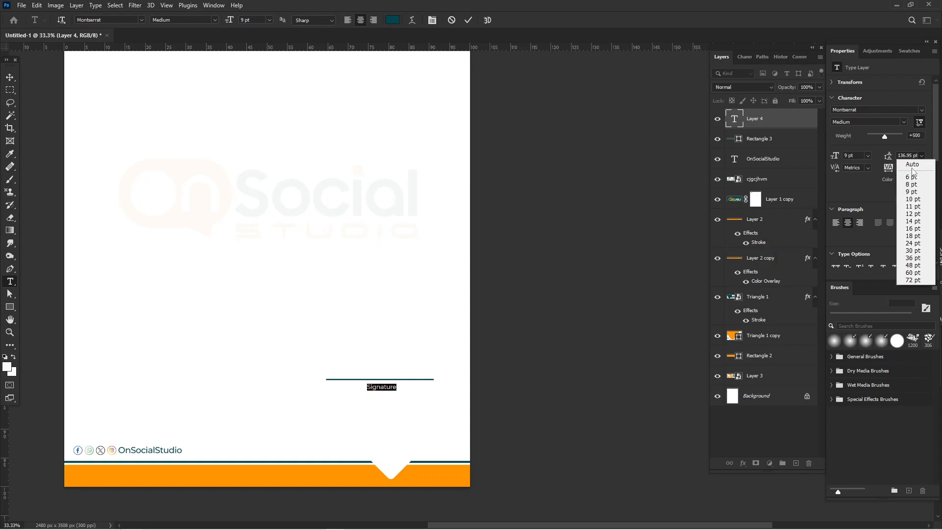
click(922, 164)
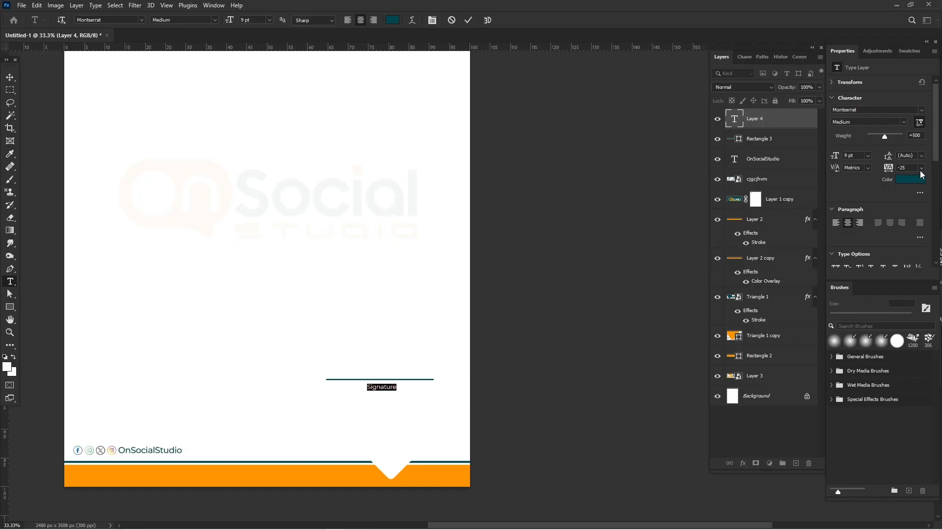
click(921, 168)
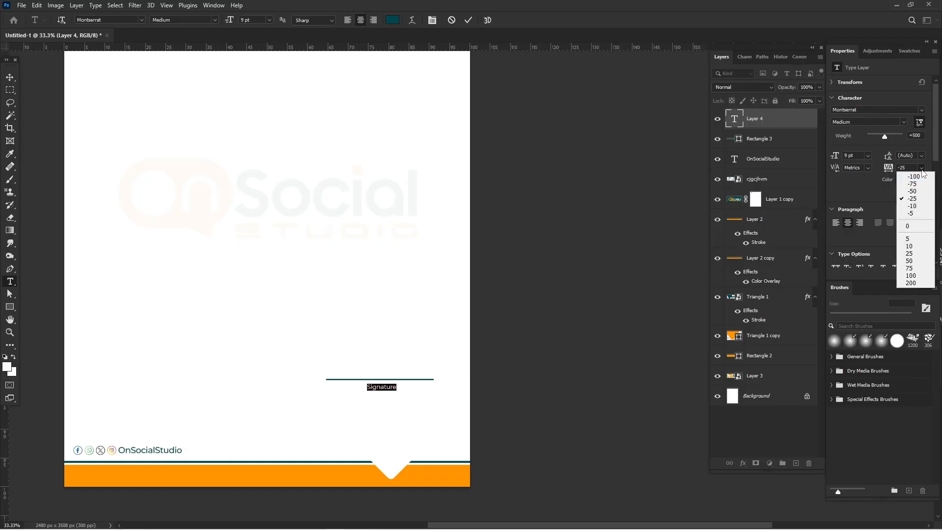
click(913, 206)
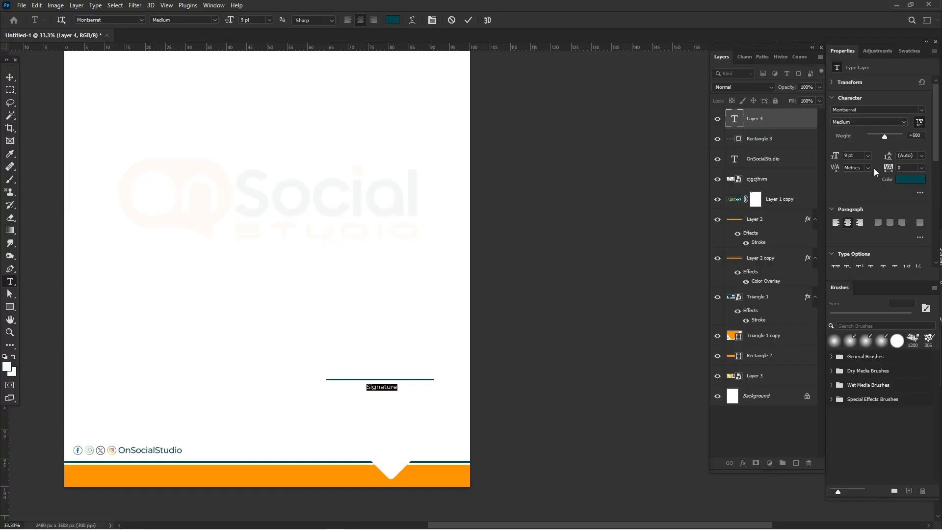
drag(837, 155, 837, 156)
click(8, 78)
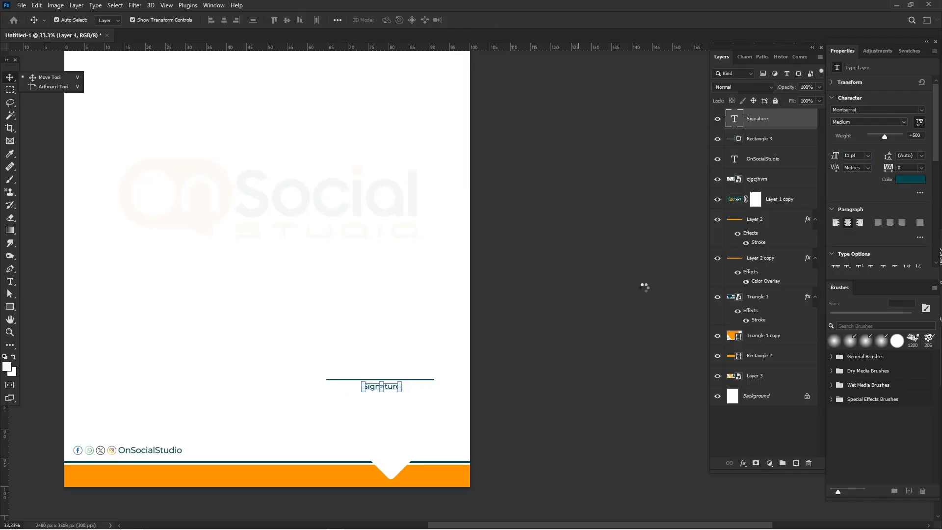
click(618, 283)
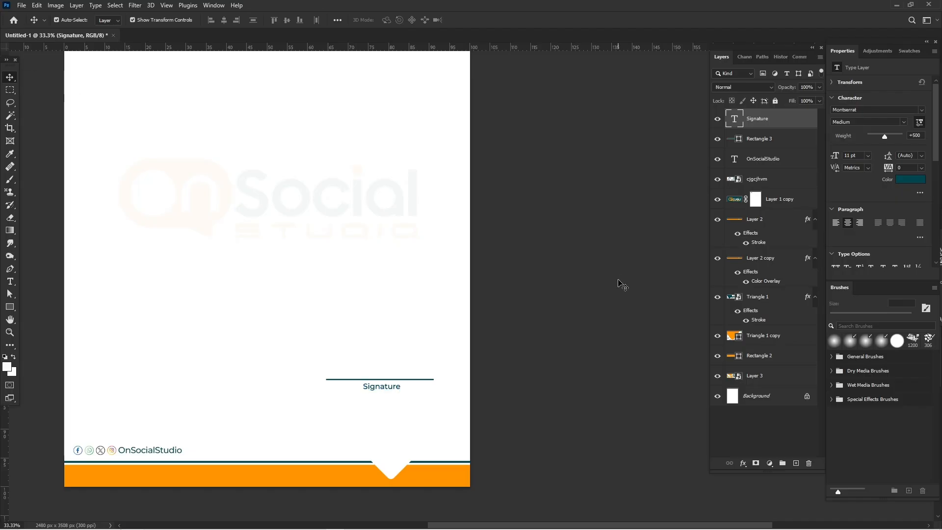
Examine the layout of the whole letterhead page from header to footer
key(ctrl+minus)
key(ctrl+minus)
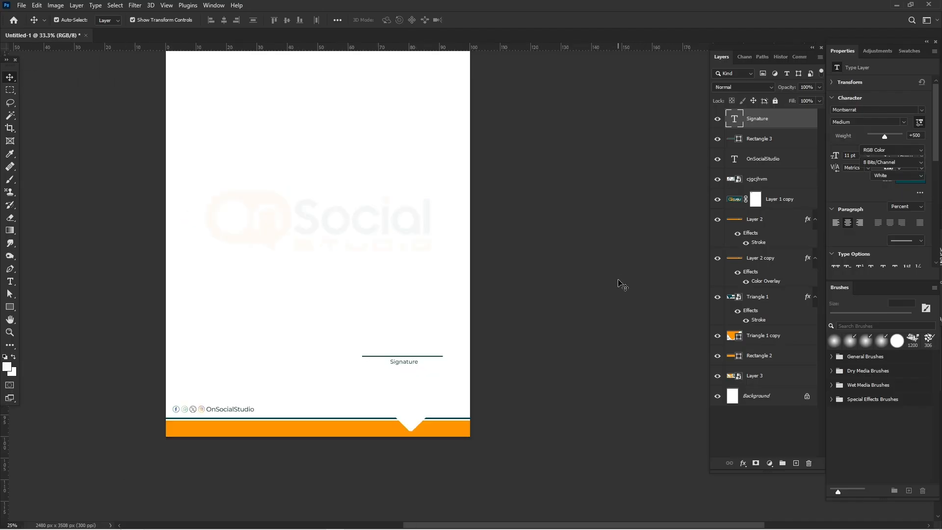
click(619, 284)
key(ctrl+plus)
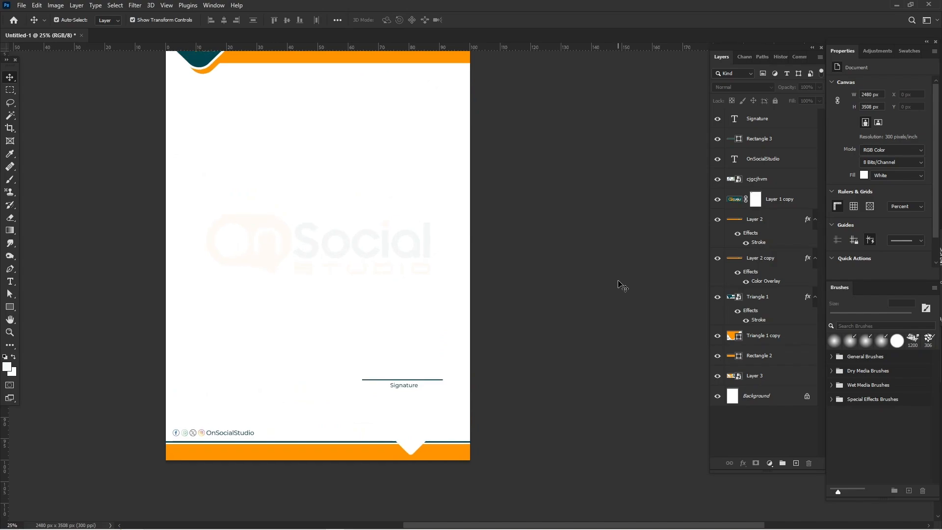
scroll(620, 284, up, 2)
scroll(620, 284, left, 3)
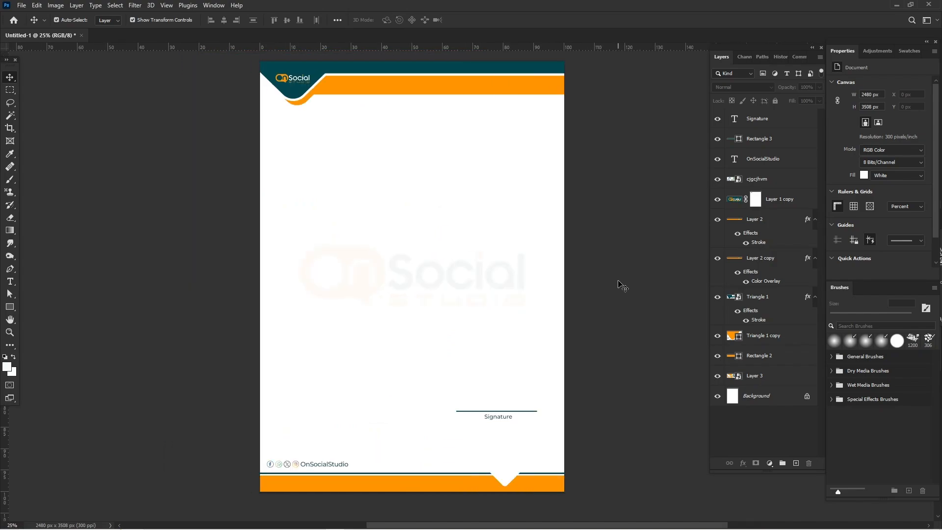
scroll(619, 285, up, 1)
scroll(619, 285, right, 2)
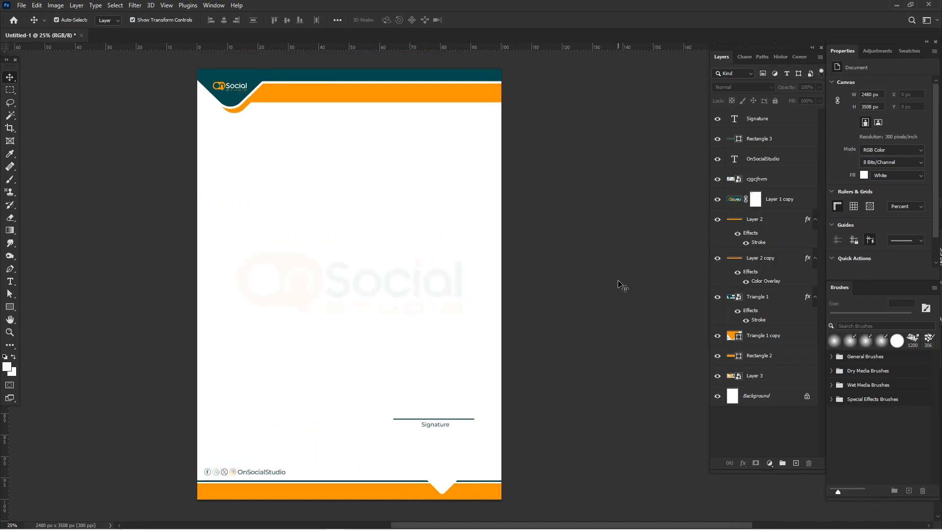